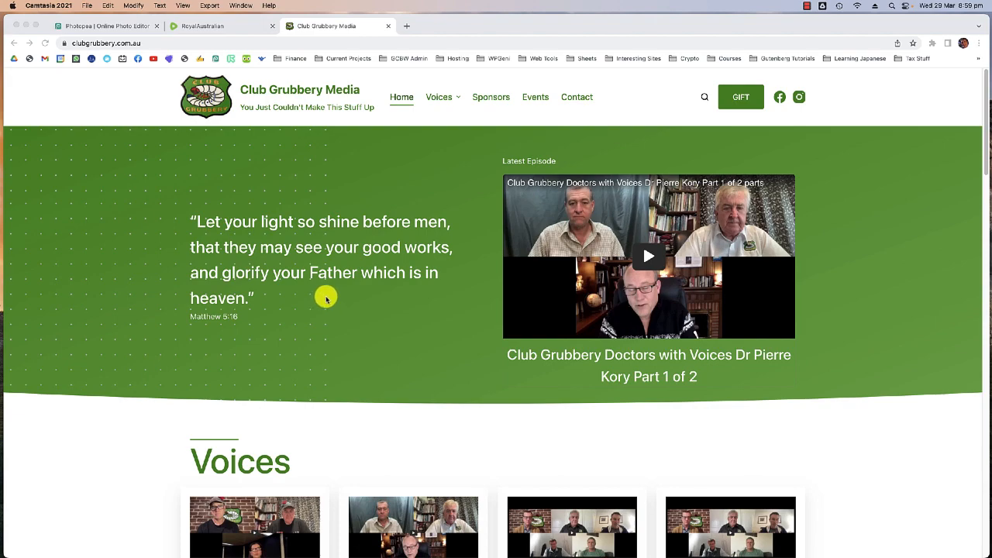
# Focus the browser and view the site's Voices category page
pyautogui.scroll(-10, 133, 290)
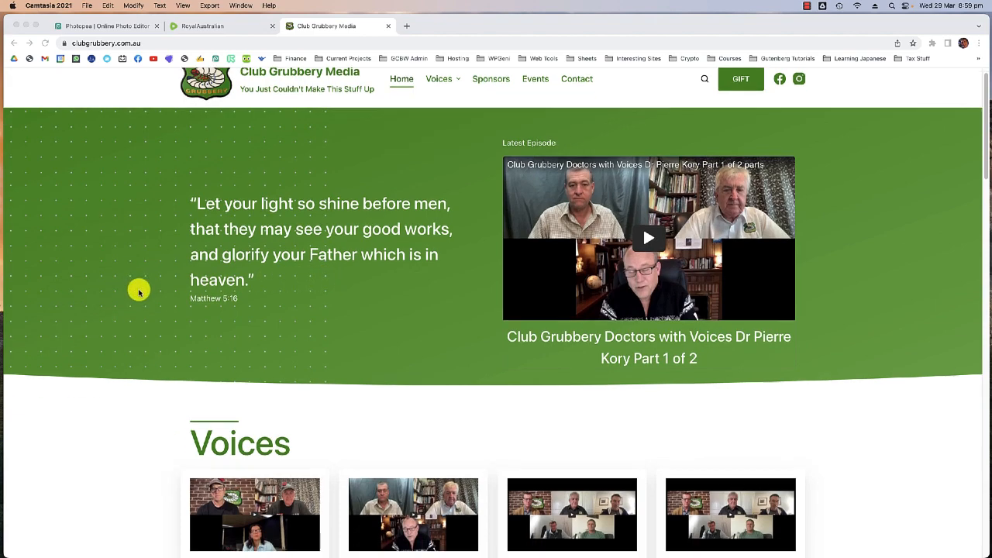
pyautogui.scroll(10, 114, 271)
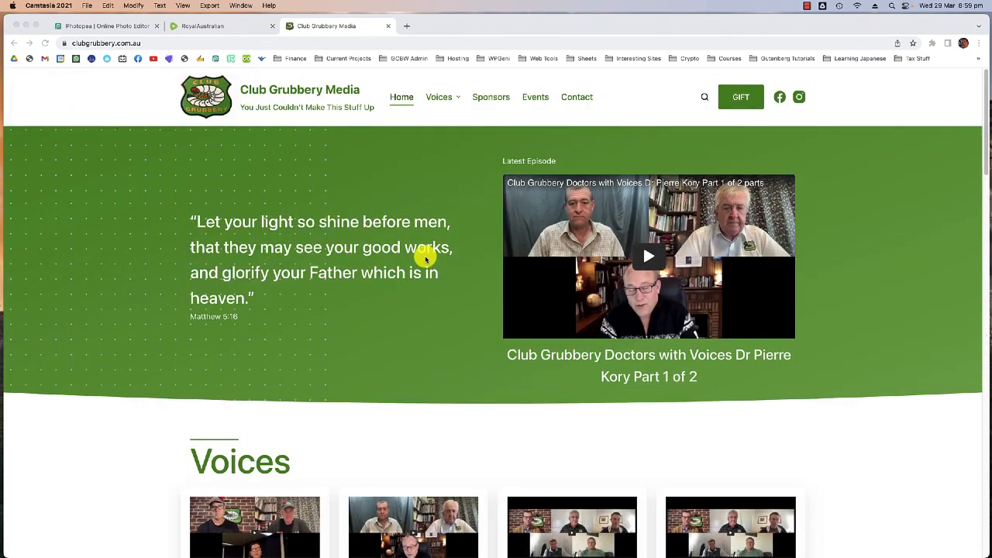
pyautogui.click(399, 203)
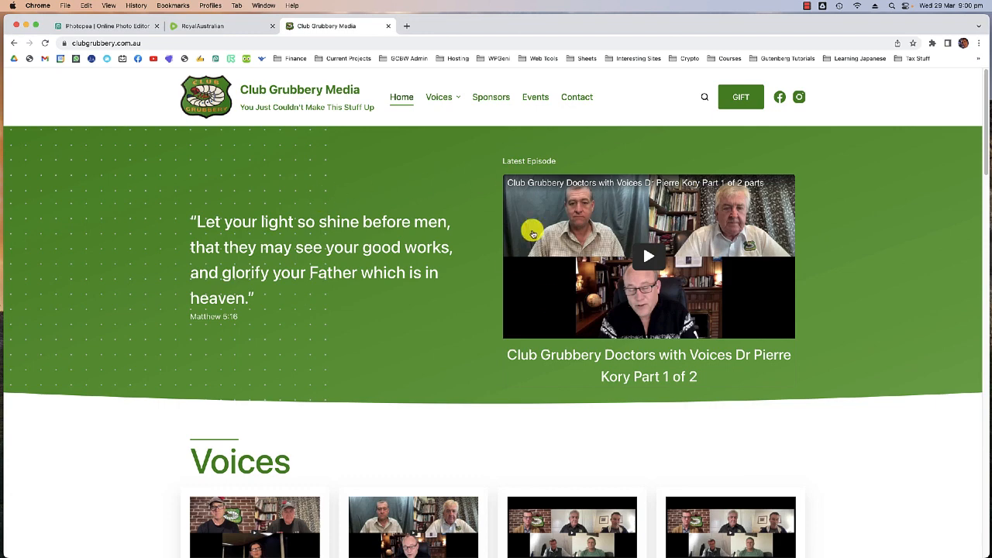
pyautogui.moveTo(441, 97)
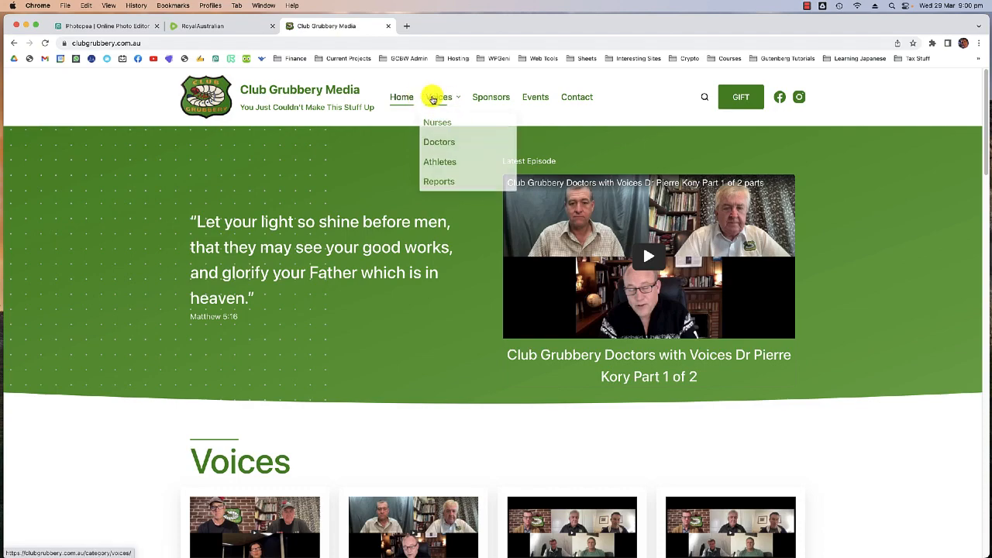
pyautogui.click(432, 98)
pyautogui.scroll(-3, 232, 217)
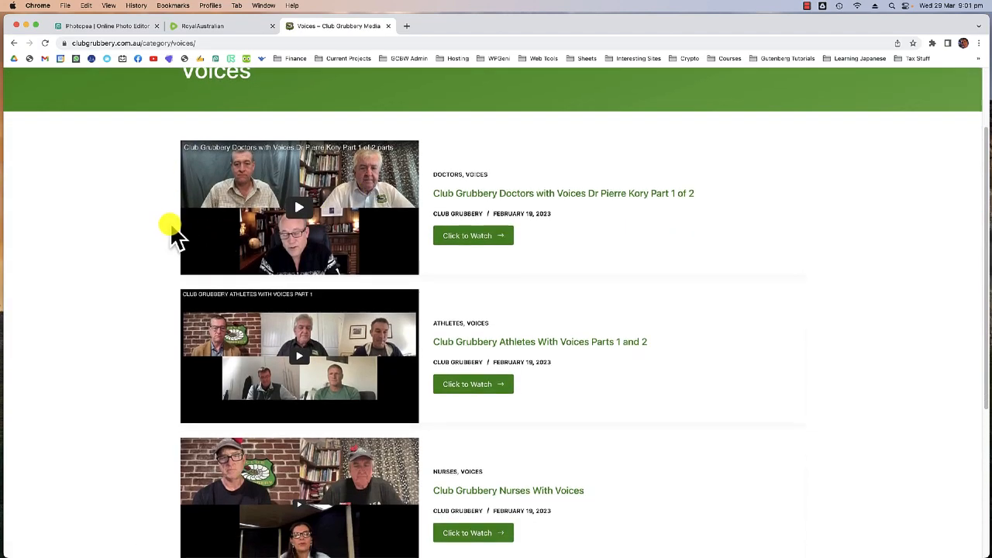
pyautogui.scroll(-10, 159, 226)
pyautogui.scroll(15, 152, 225)
# Visit the Nurses, Doctors and Reports & Panels category pages, then return to the home page
pyautogui.moveTo(445, 120)
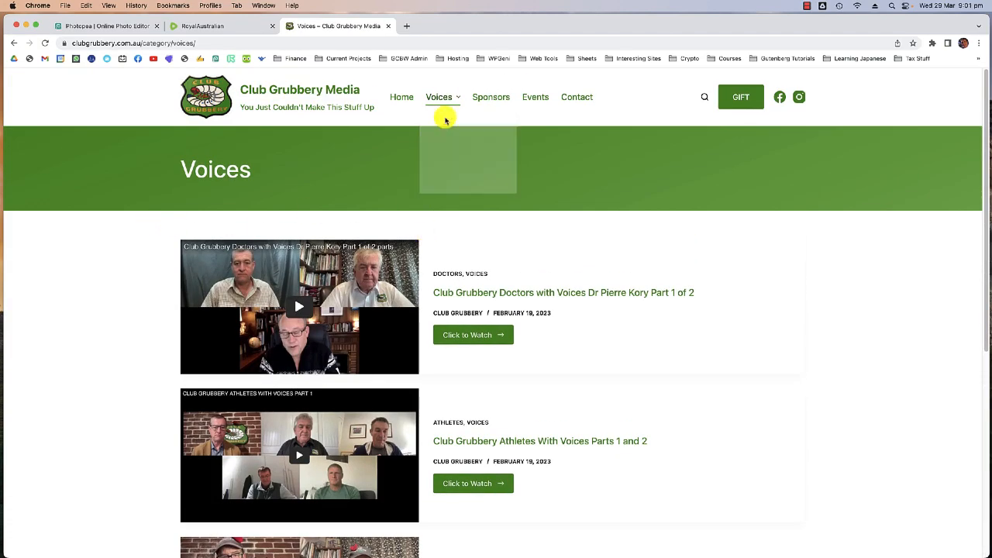
pyautogui.click(442, 121)
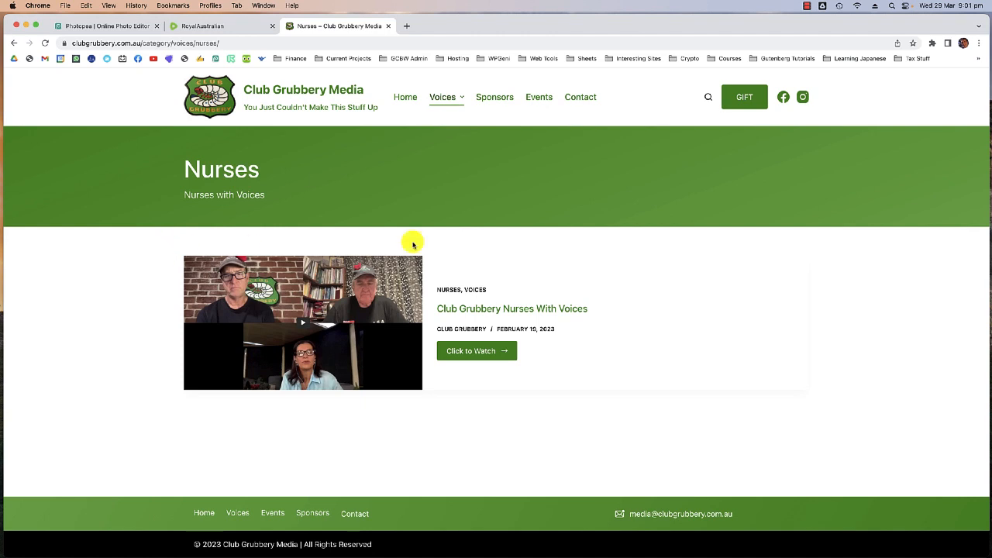
pyautogui.moveTo(444, 98)
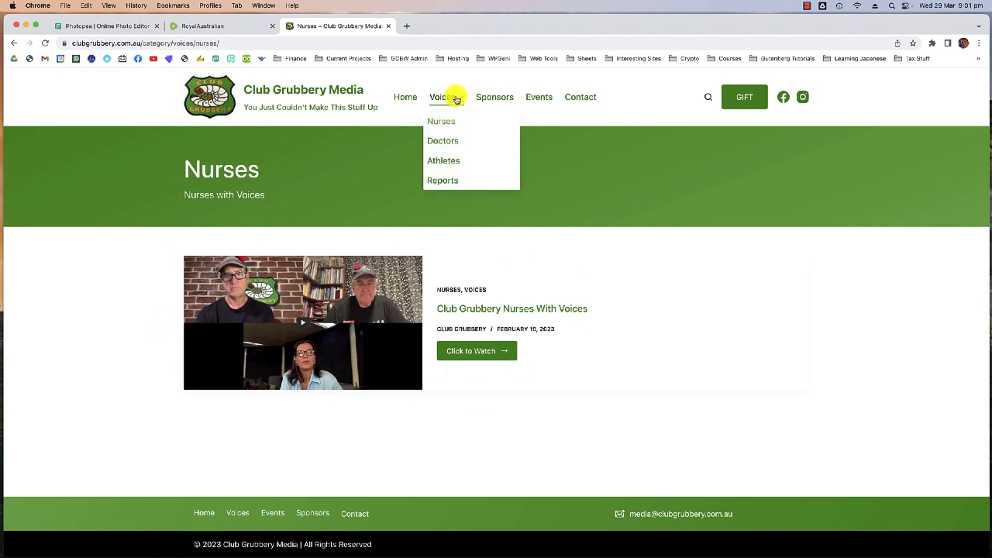
pyautogui.click(442, 142)
pyautogui.moveTo(436, 140)
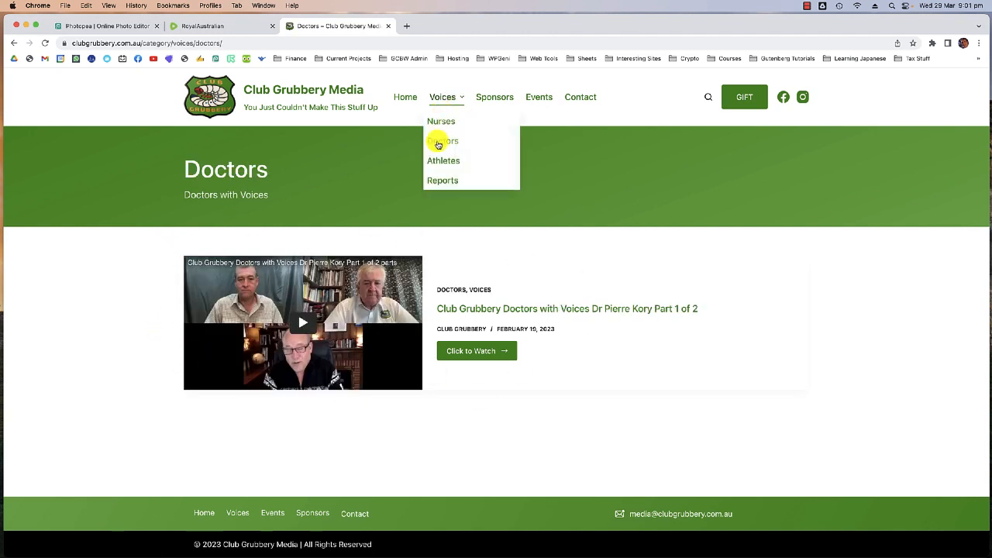
pyautogui.click(444, 185)
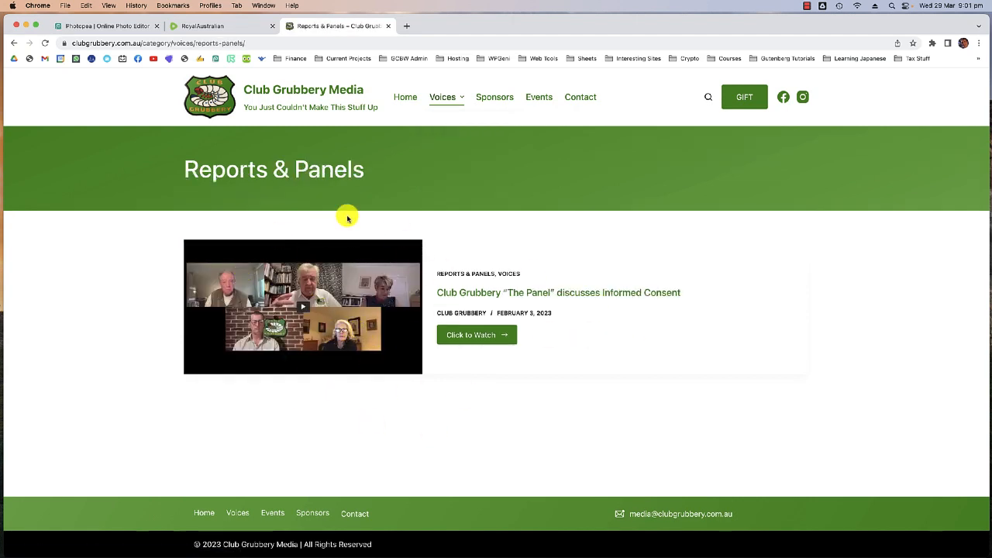
pyautogui.click(406, 99)
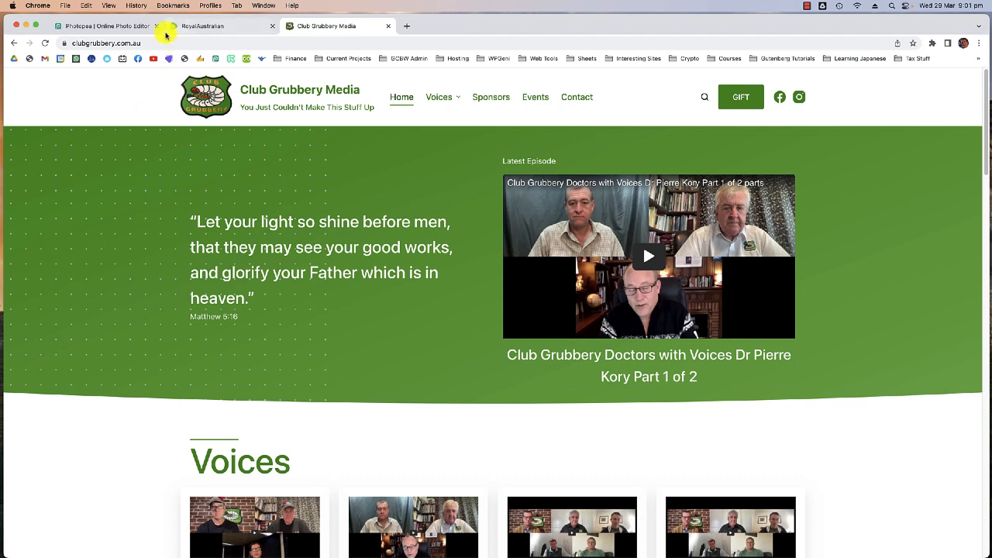
# Add /wp-admin to the site address to reach the admin login page
pyautogui.click(221, 43)
pyautogui.click(222, 43)
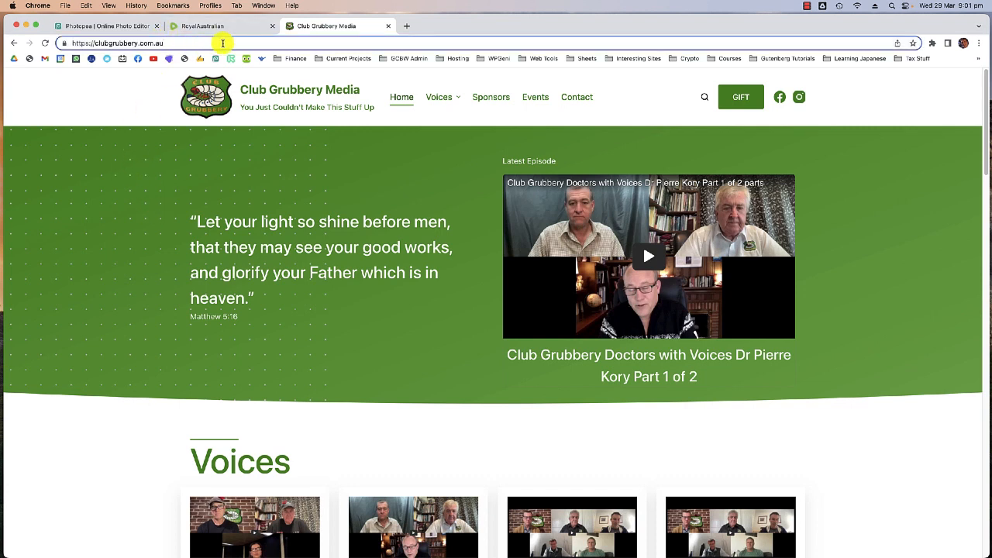
pyautogui.moveTo(166, 44); pyautogui.dragTo(73, 44)
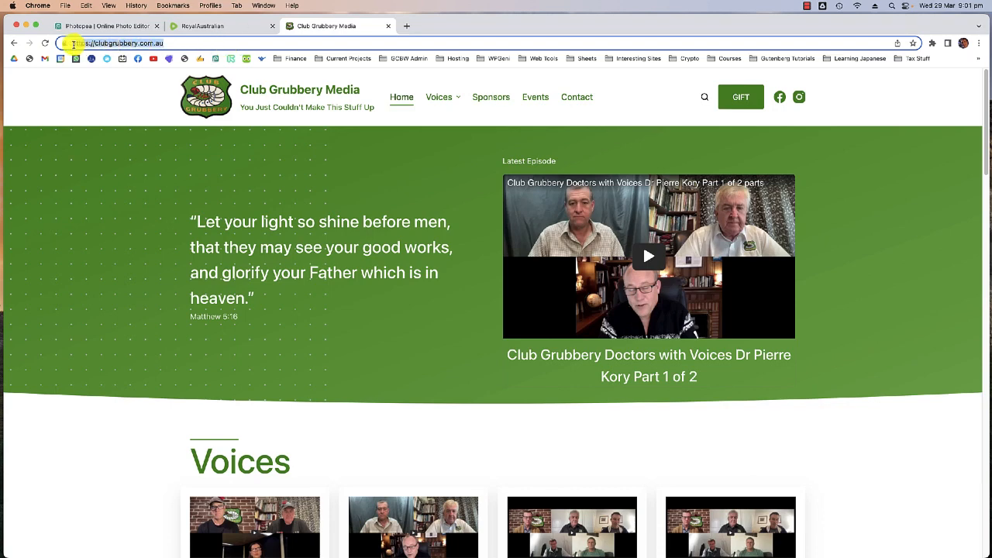
pyautogui.click(186, 46)
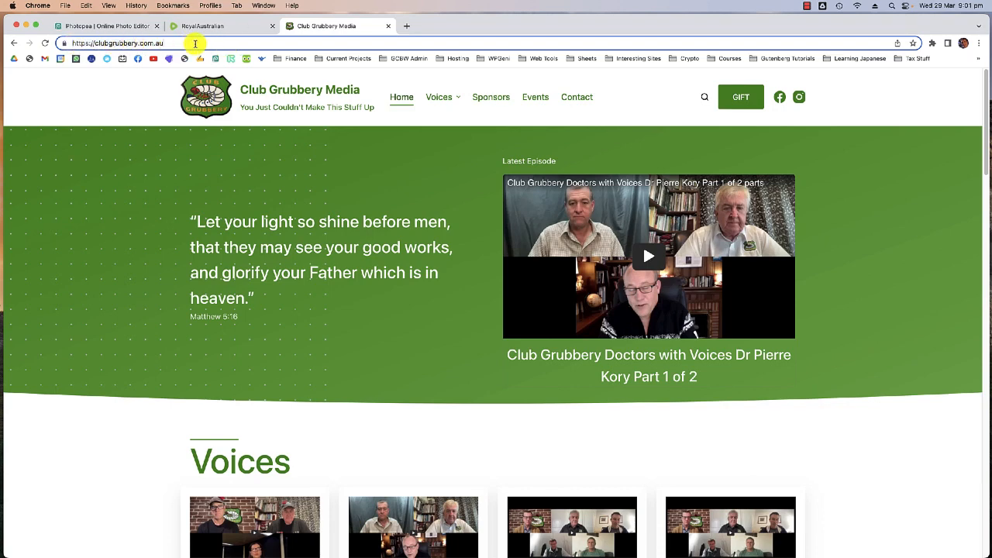
pyautogui.write('/')
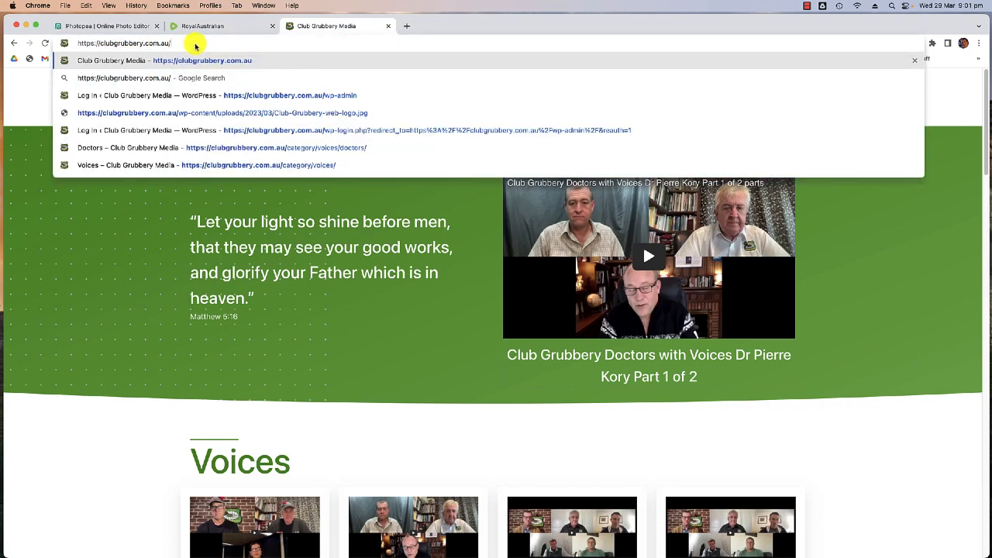
pyautogui.write('wp-')
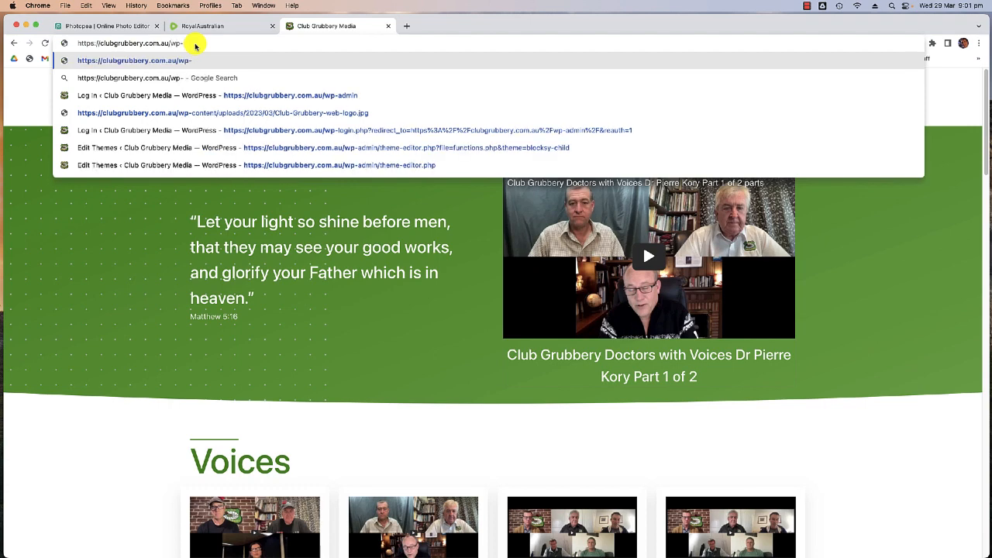
pyautogui.write('admin')
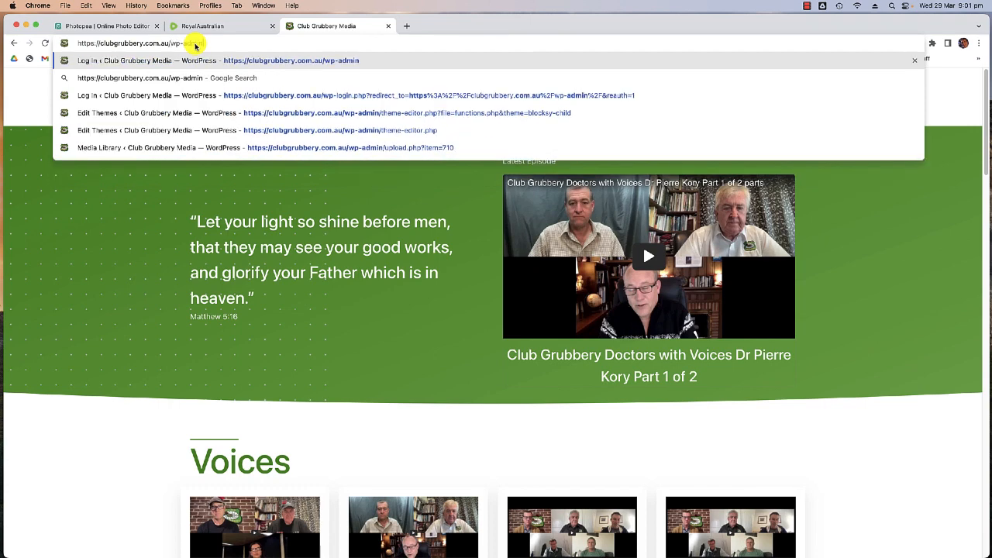
pyautogui.press('Return')
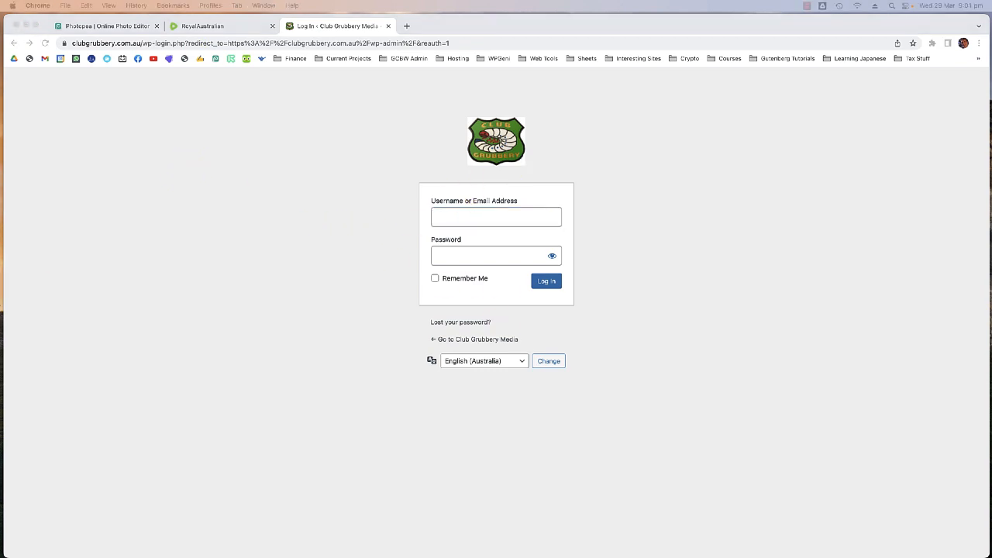
# Log in with the admin username and the saved account password
pyautogui.click(469, 216)
pyautogui.write('cgjohnhoody')
pyautogui.click(483, 257)
pyautogui.press('super+v')
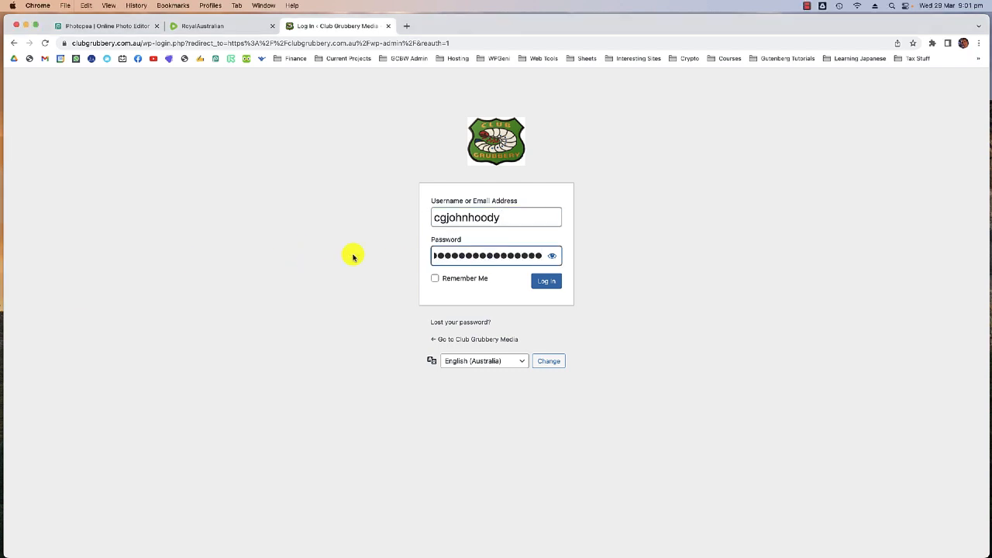
pyautogui.click(547, 282)
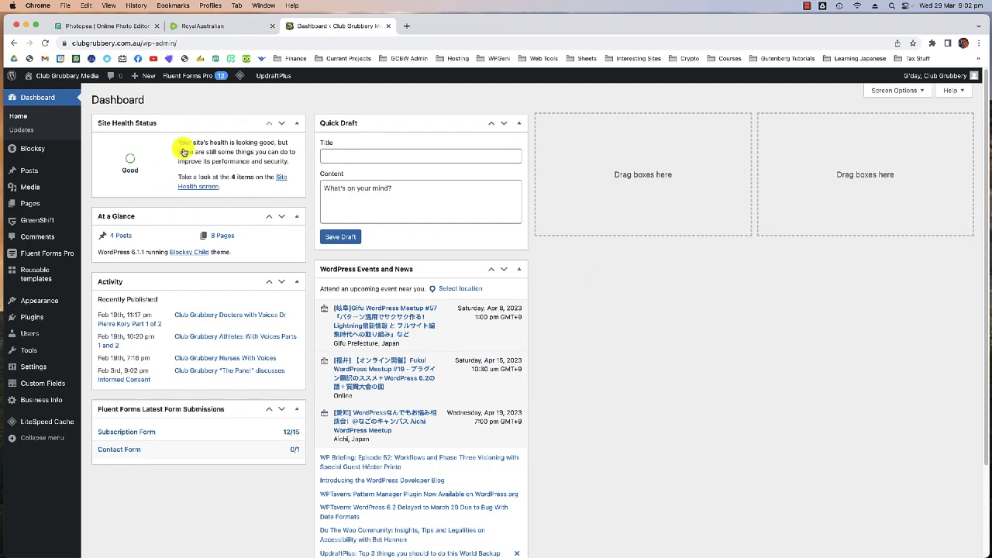
# Move WordPress Events and News to the far-right column and Activity to the third column
pyautogui.moveTo(404, 271); pyautogui.dragTo(835, 131)
pyautogui.moveTo(214, 282); pyautogui.dragTo(655, 130)
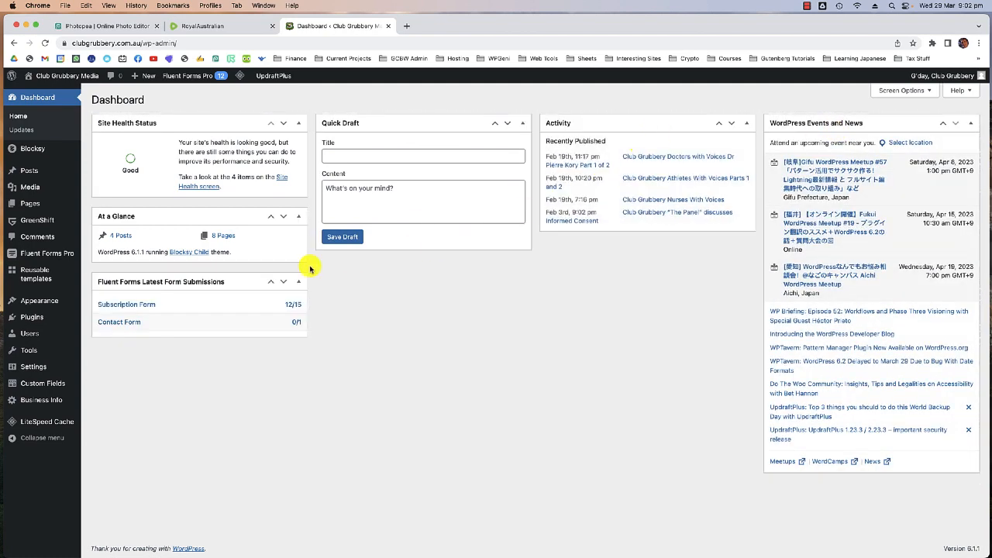
pyautogui.moveTo(194, 281)
pyautogui.mouseDown()
pyautogui.moveTo(793, 243)
pyautogui.moveTo(215, 266)
pyautogui.moveTo(193, 288)
pyautogui.mouseUp()
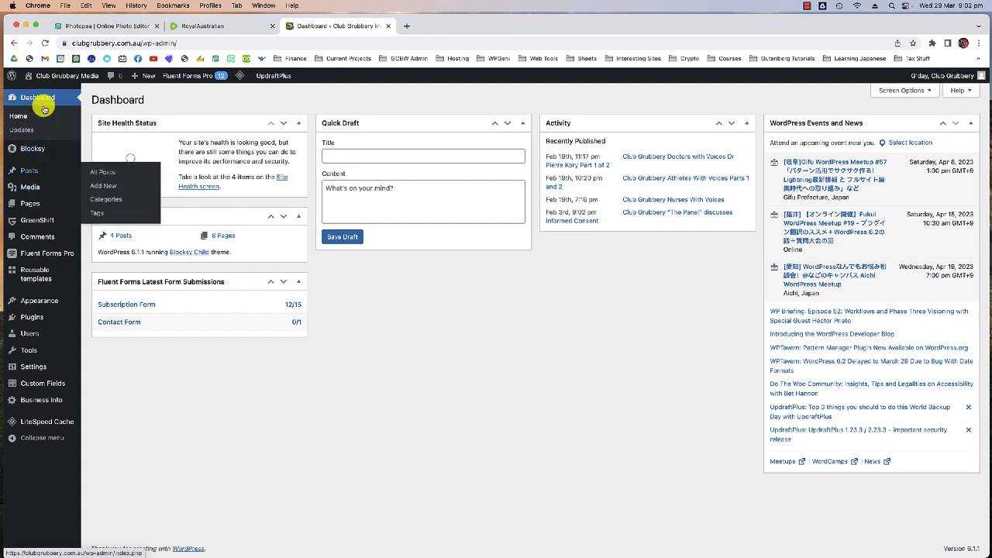
# Go to the list of all posts
pyautogui.moveTo(49, 170)
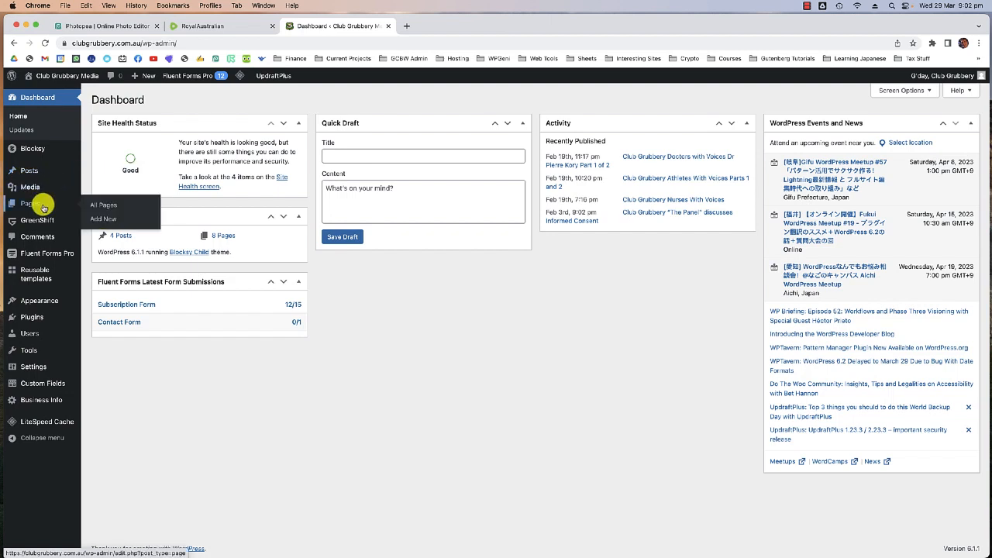
pyautogui.moveTo(31, 205)
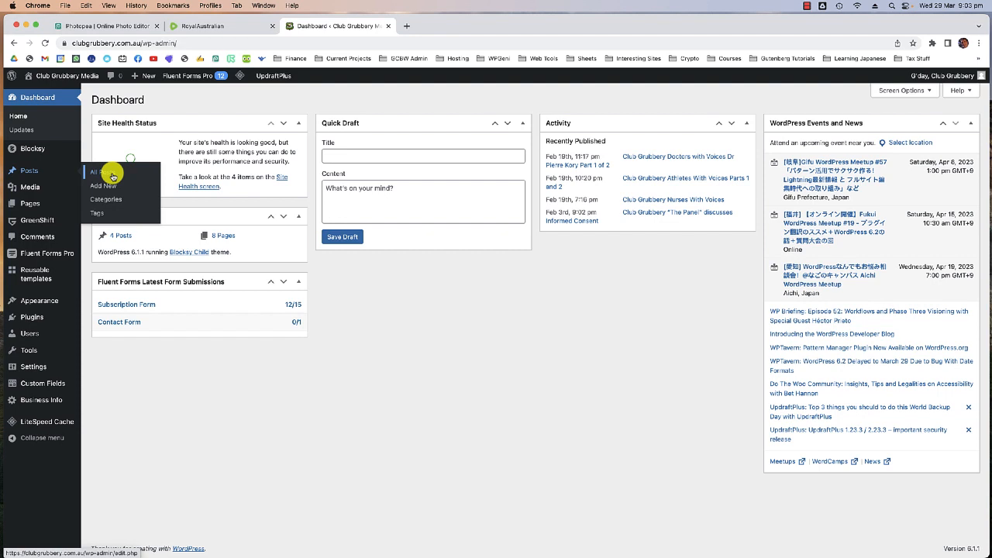
pyautogui.click(34, 170)
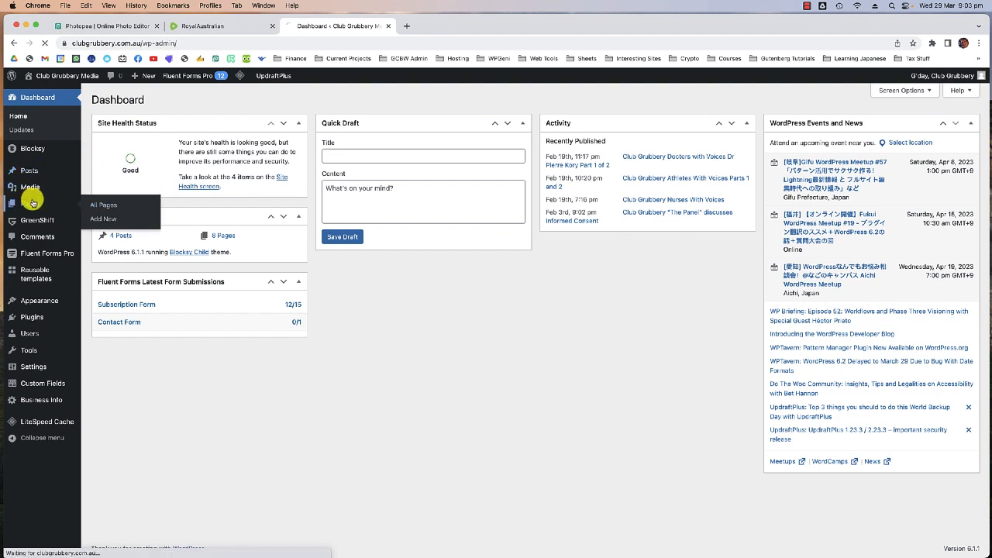
# From All Pages, open the Home page in the block editor and close the duplicate editing tab
pyautogui.click(31, 202)
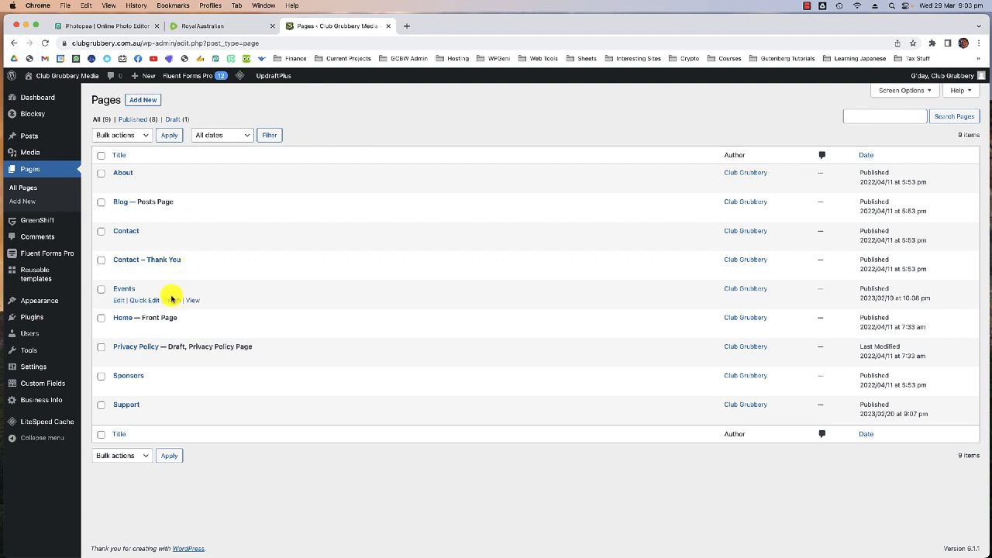
pyautogui.rightClick(119, 329)
pyautogui.click(147, 335)
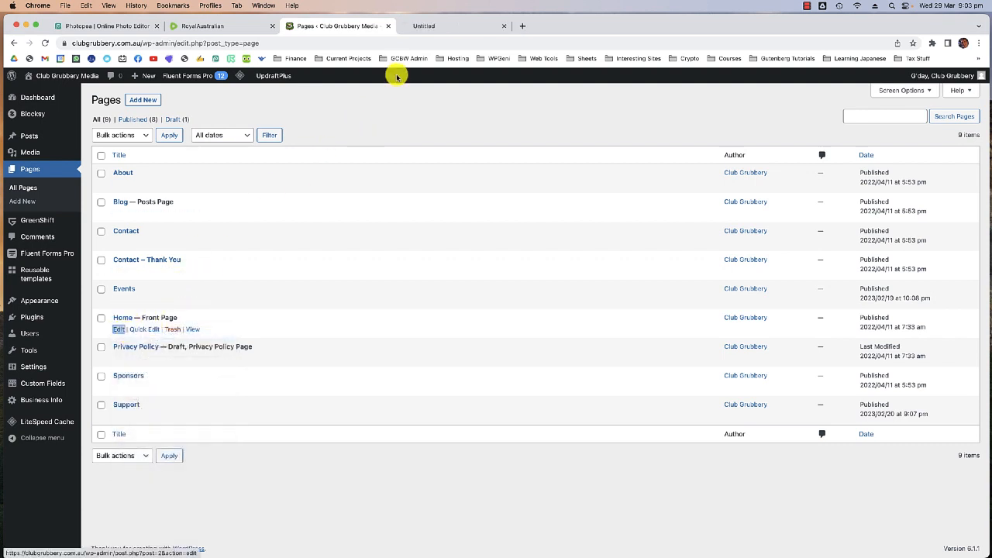
pyautogui.click(422, 26)
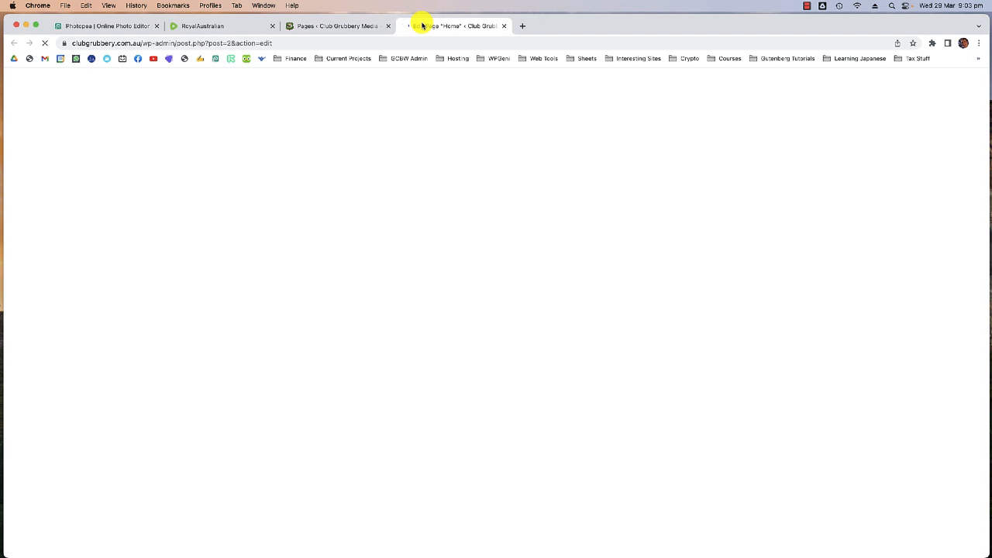
pyautogui.click(384, 25)
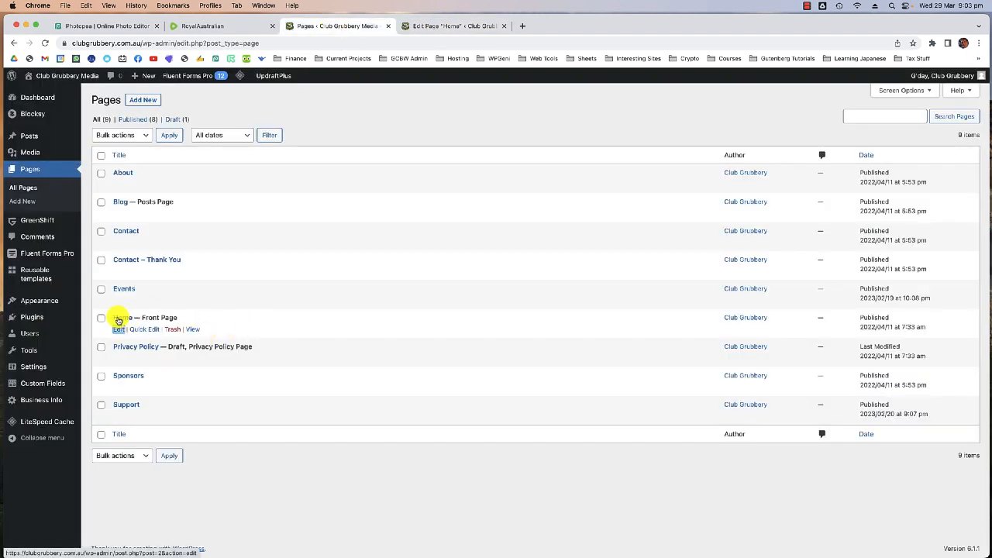
pyautogui.click(117, 321)
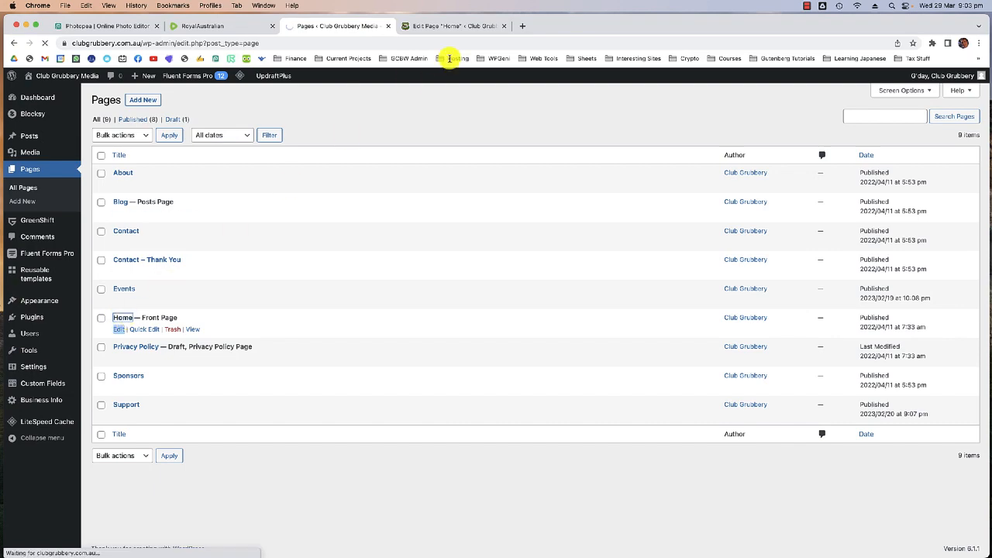
pyautogui.click(504, 25)
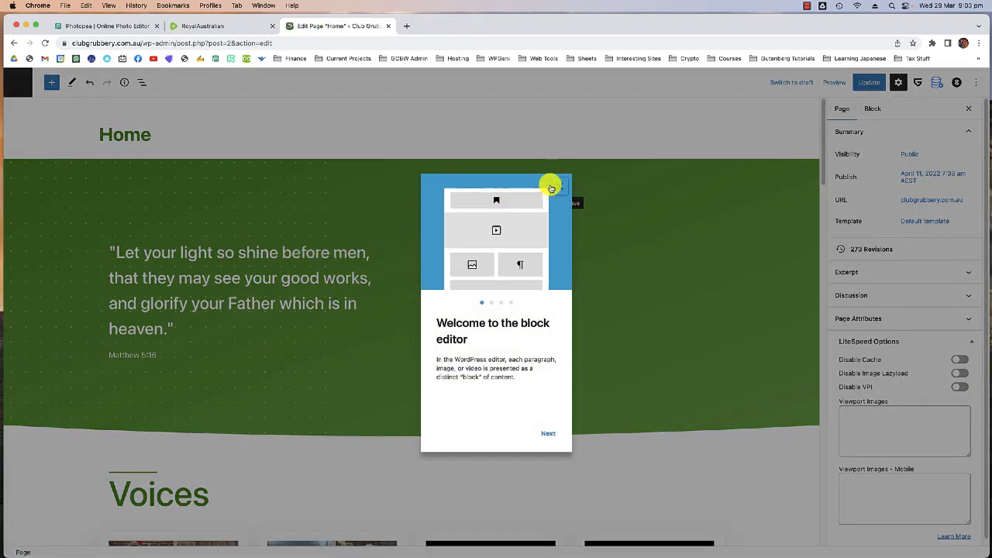
# Dismiss the welcome guide, then add and remove a stray paragraph after the Graham Hood bio
pyautogui.click(552, 186)
pyautogui.scroll(-10, 321, 193)
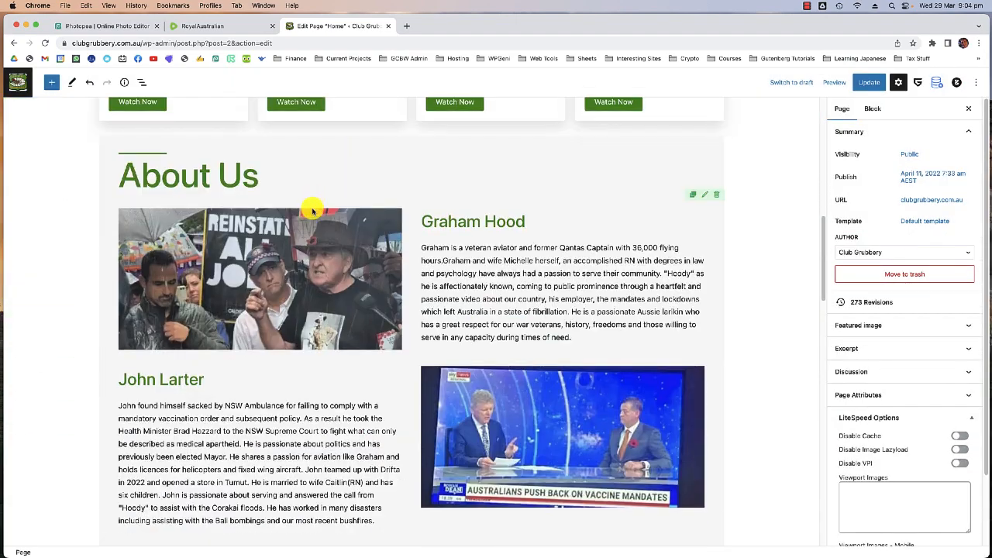
pyautogui.click(504, 282)
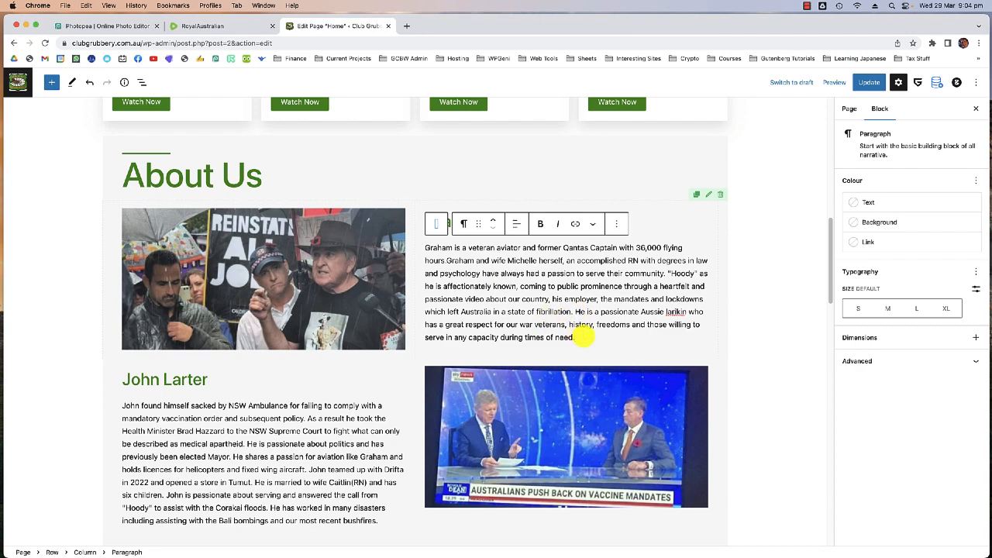
pyautogui.click(583, 337)
pyautogui.press('Return')
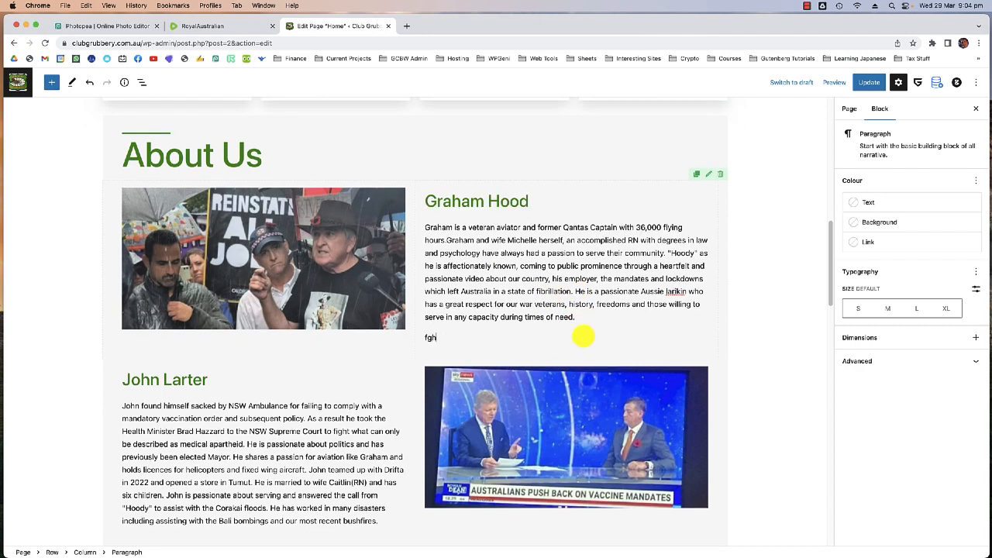
pyautogui.press('BackSpace')
pyautogui.press('BackSpace')
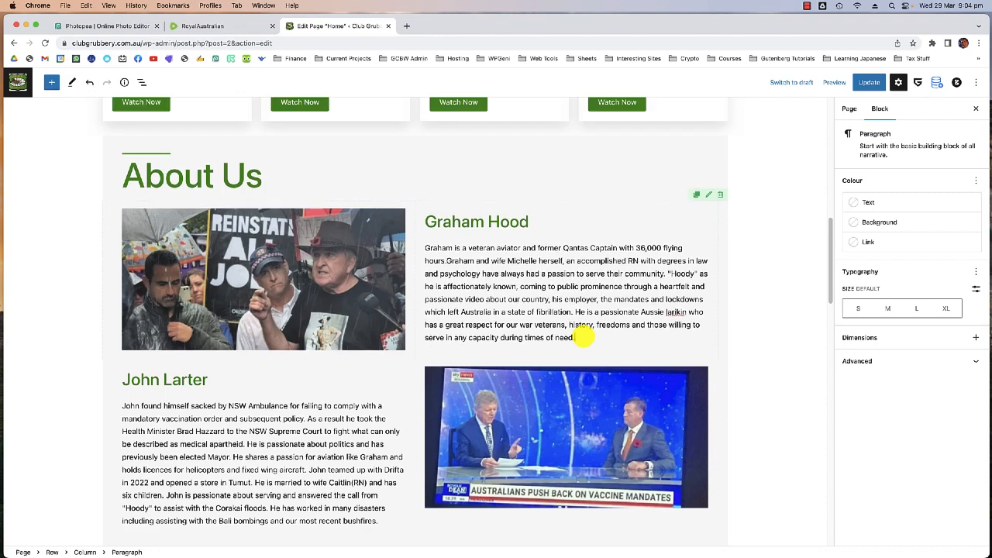
pyautogui.click(322, 277)
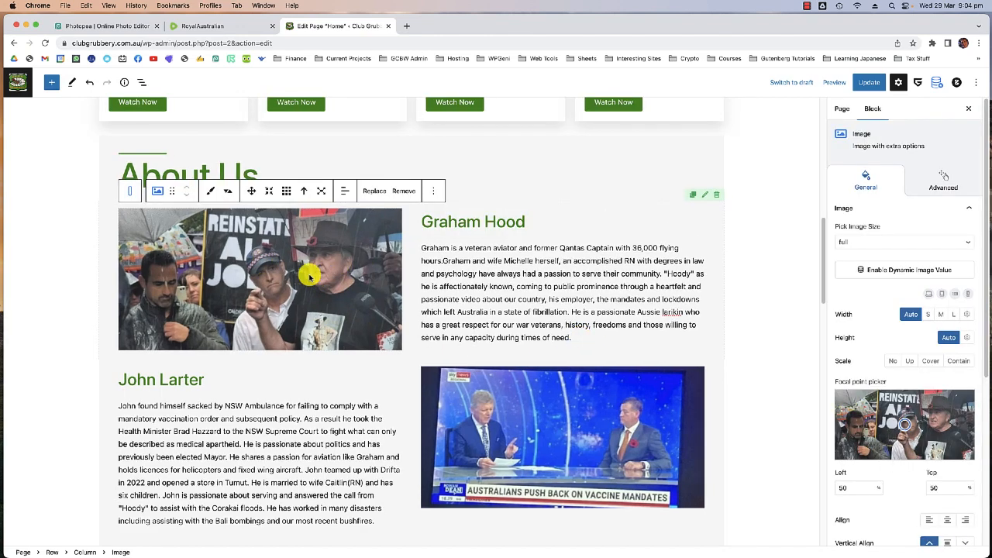
pyautogui.click(374, 192)
pyautogui.click(383, 221)
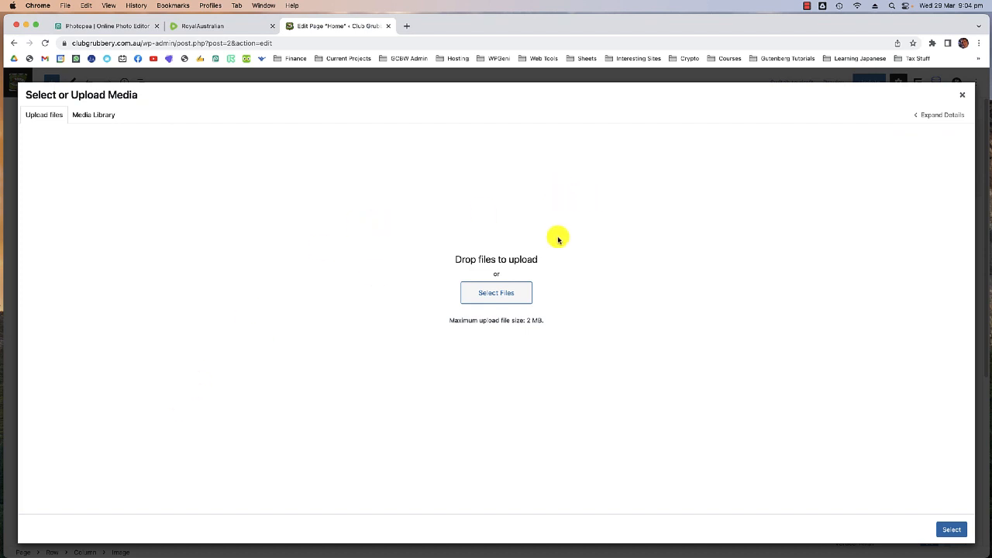
# Cancel a file upload, view the dot-bg-svg image in the Media Library, and close the chooser unchanged
pyautogui.click(504, 294)
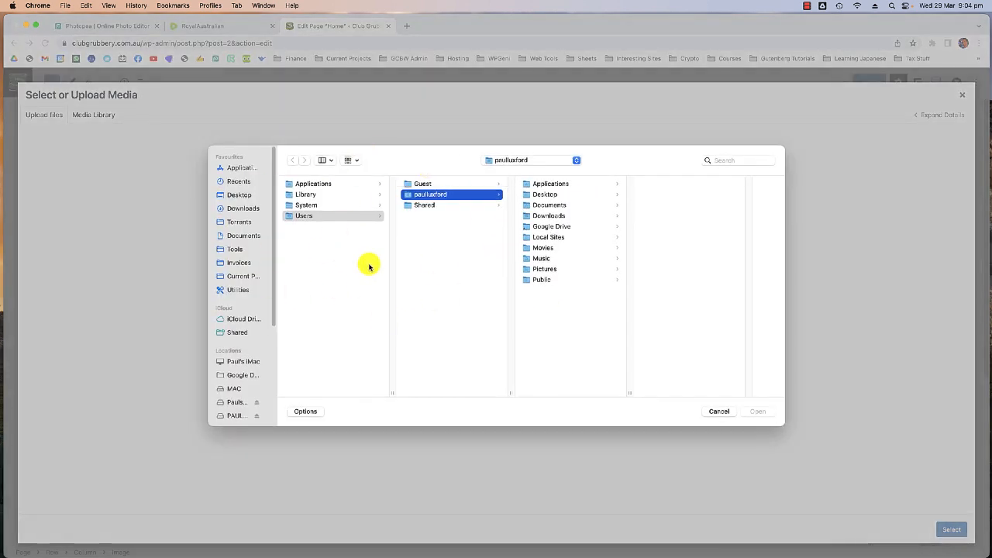
pyautogui.click(717, 412)
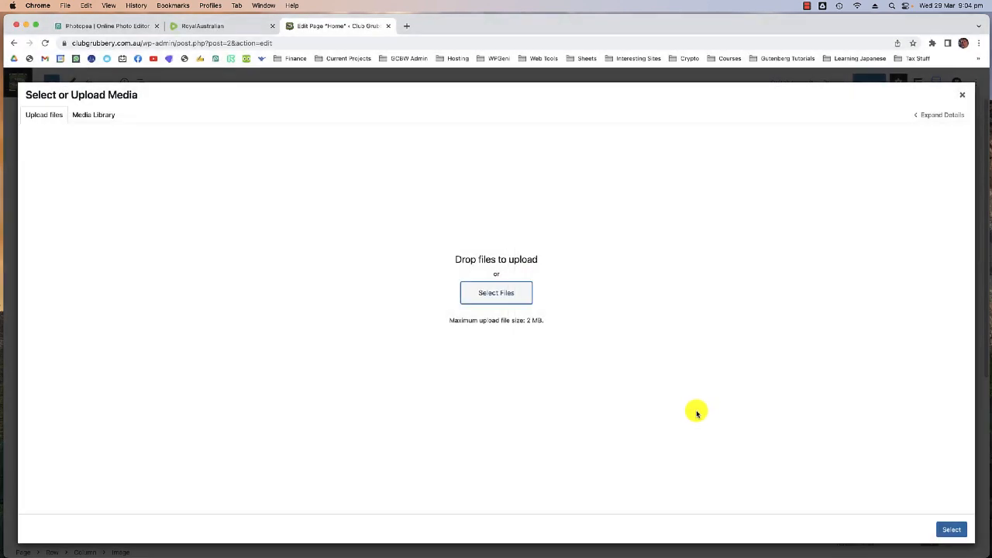
pyautogui.click(93, 115)
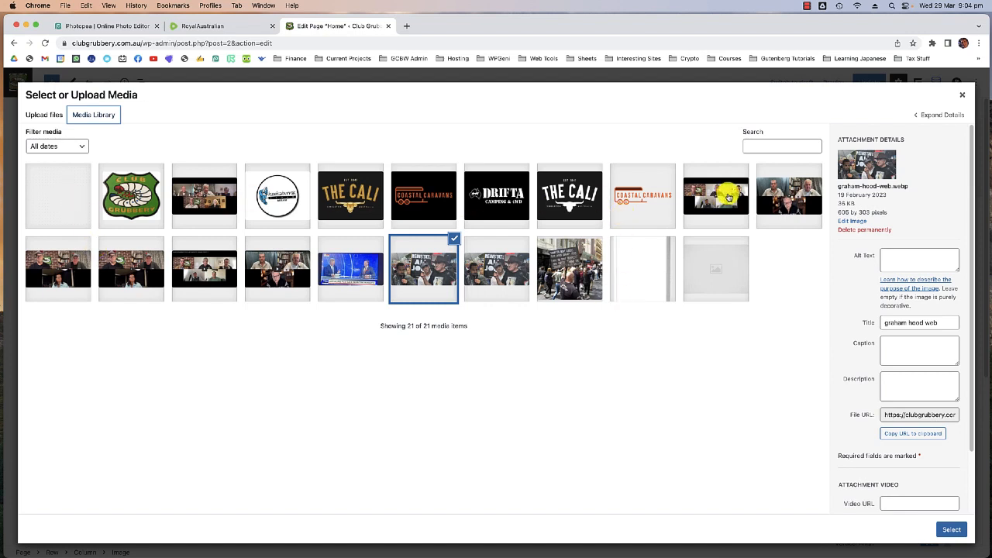
pyautogui.click(68, 217)
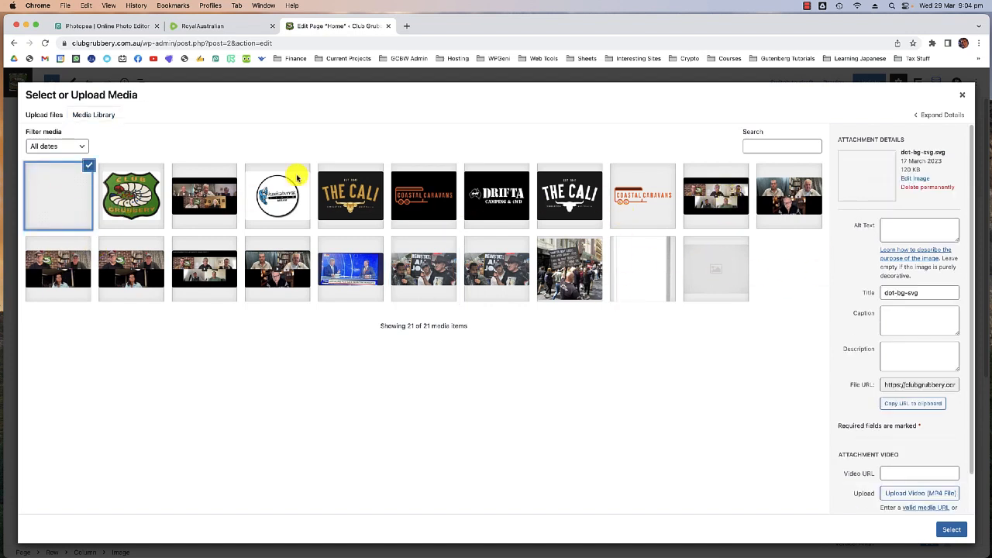
pyautogui.click(960, 94)
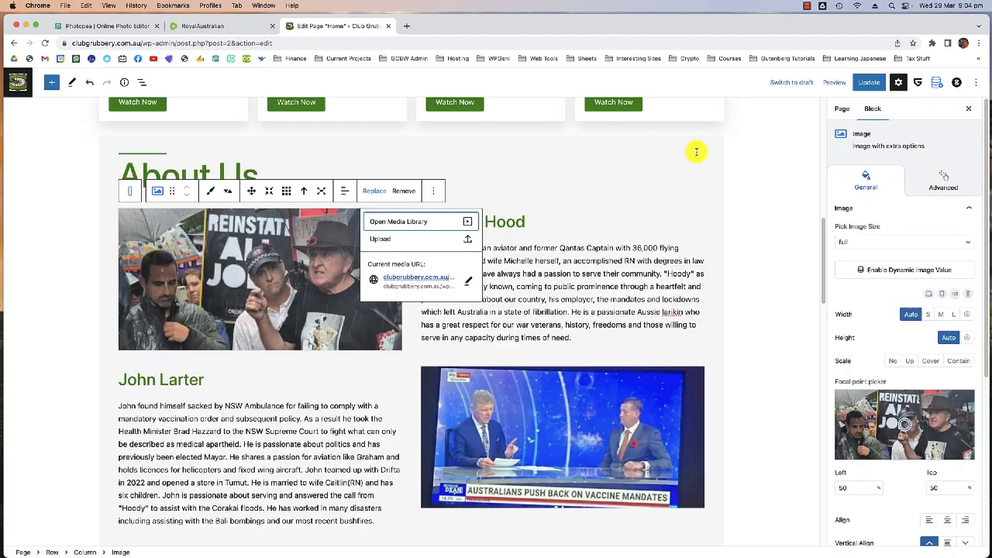
# Close the Replace options and review the page's images, including the Stories and Sponsorship card settings
pyautogui.click(751, 194)
pyautogui.scroll(-5, 399, 255)
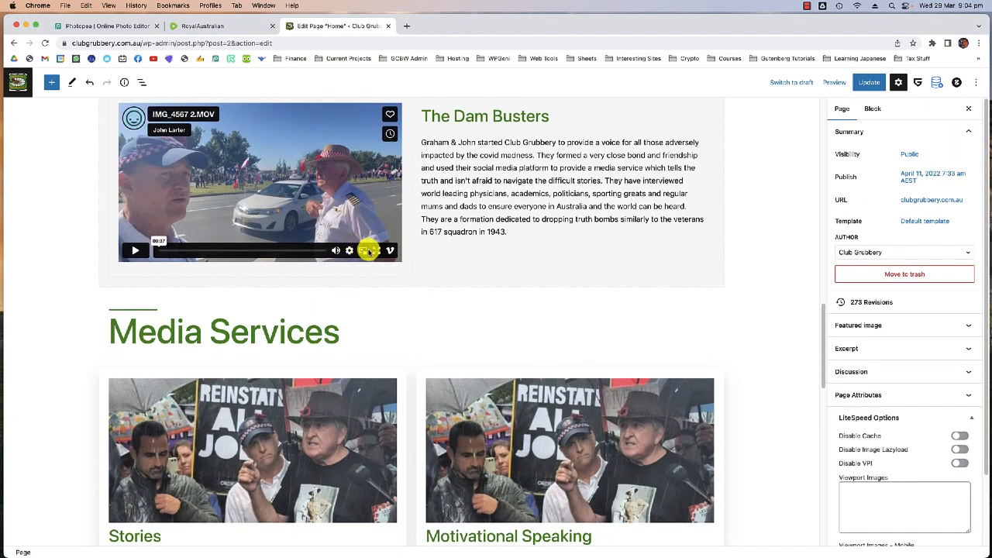
pyautogui.scroll(10, 372, 248)
pyautogui.scroll(3, 371, 237)
pyautogui.scroll(-3, 356, 264)
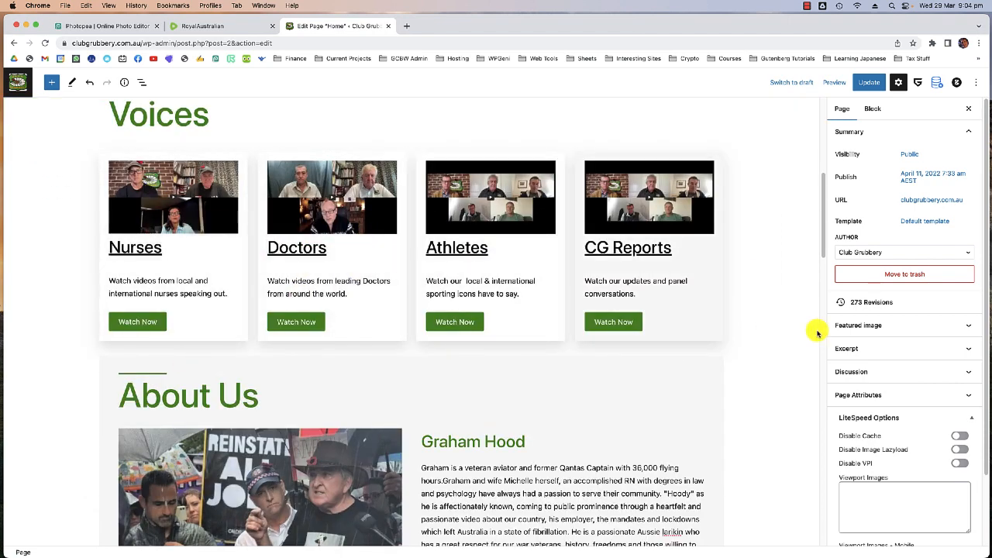
pyautogui.scroll(2, 748, 259)
pyautogui.scroll(-1, 745, 268)
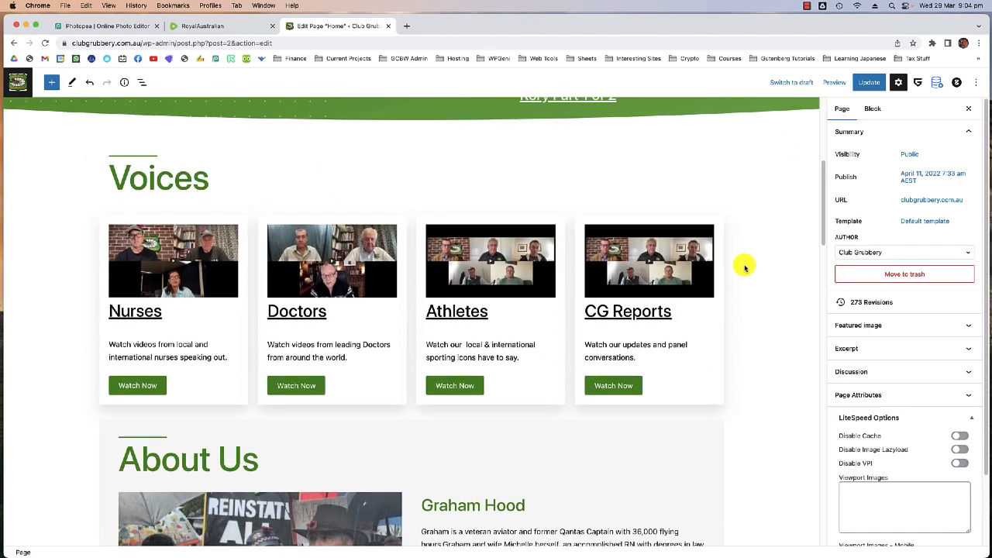
pyautogui.scroll(-10, 542, 271)
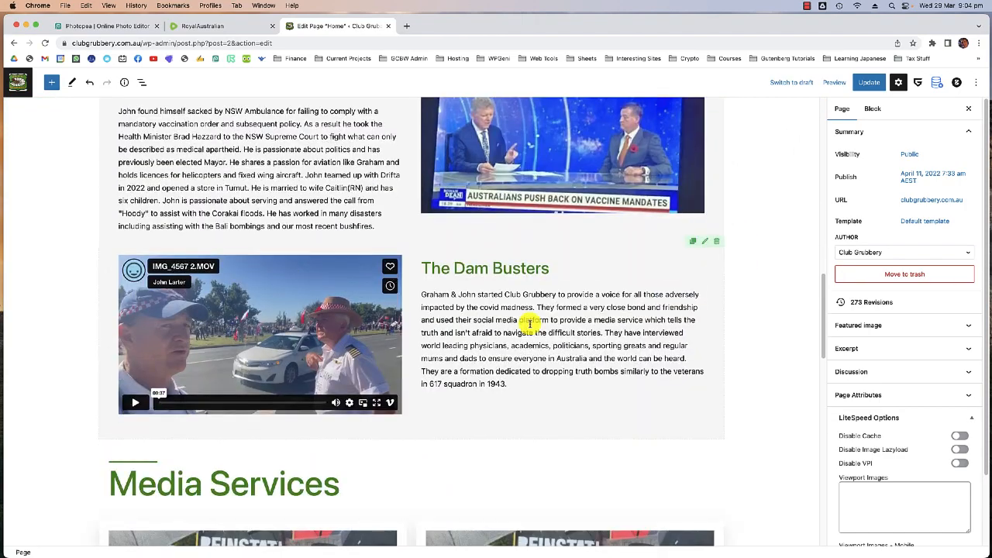
pyautogui.scroll(-5, 450, 310)
pyautogui.scroll(3, 372, 325)
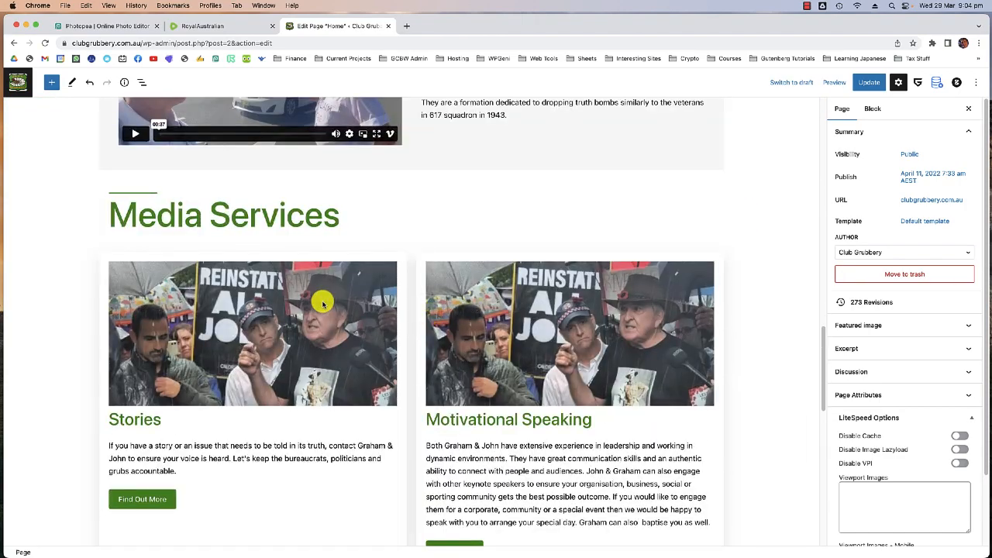
pyautogui.click(342, 304)
pyautogui.scroll(-5, 354, 255)
pyautogui.click(355, 255)
pyautogui.scroll(4, 355, 255)
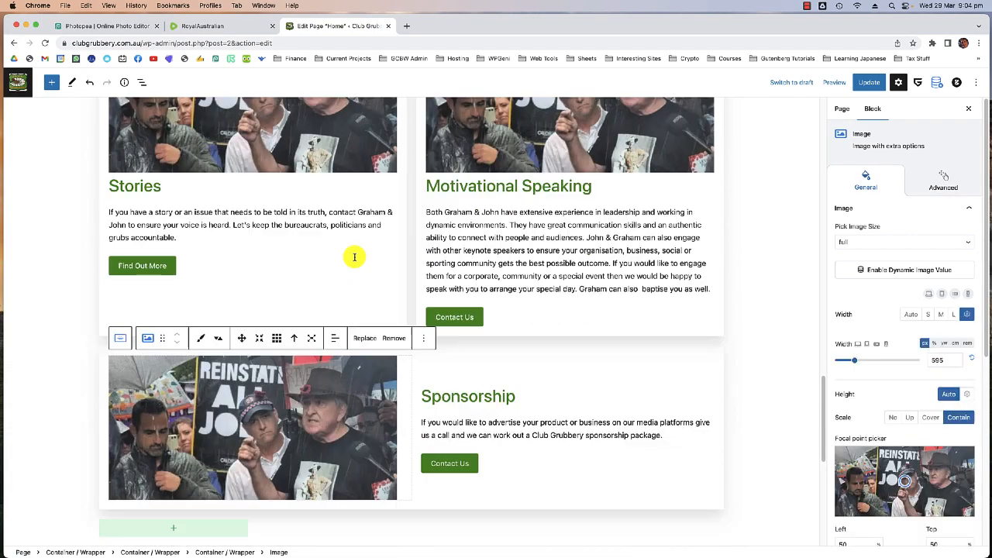
pyautogui.scroll(2, 354, 256)
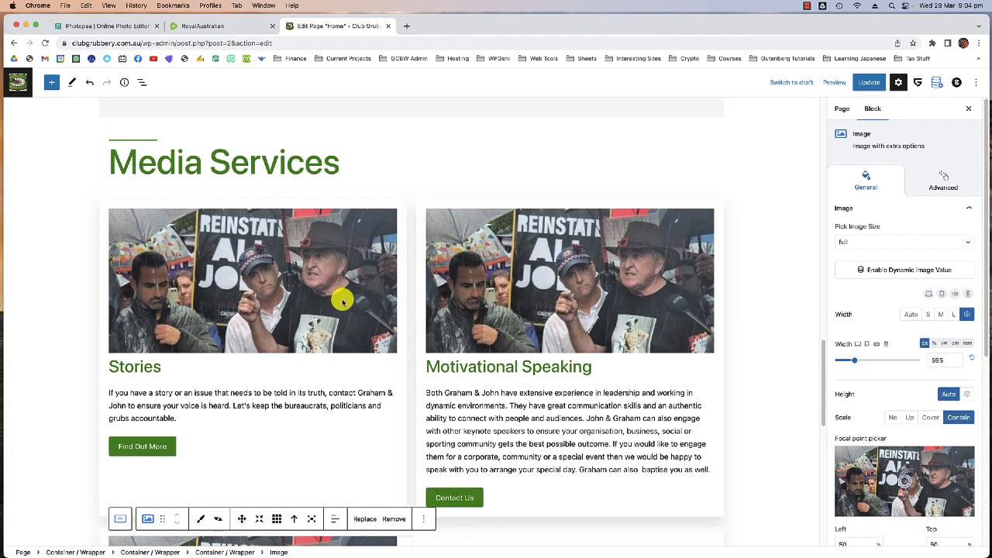
pyautogui.scroll(10, 591, 268)
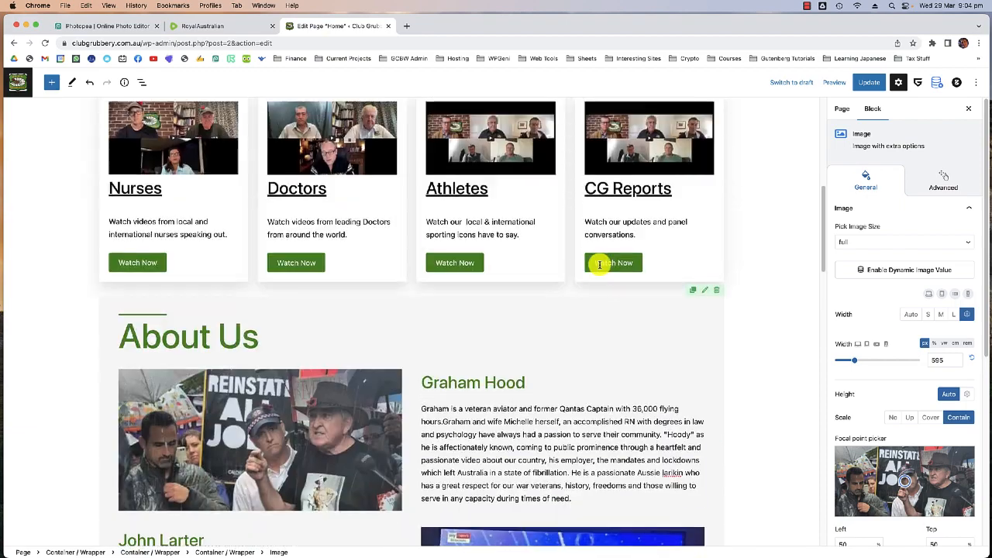
pyautogui.scroll(-10, 595, 268)
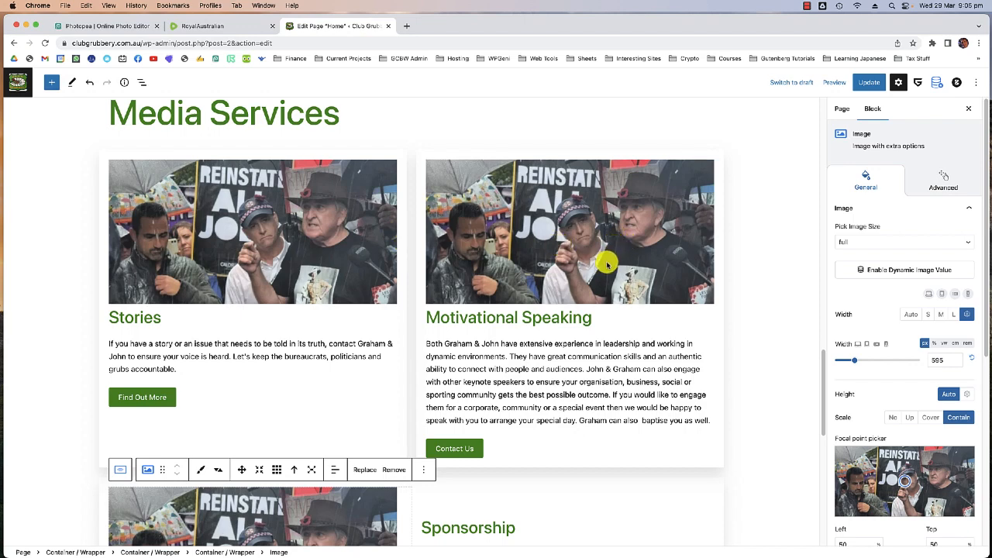
pyautogui.scroll(5, 638, 302)
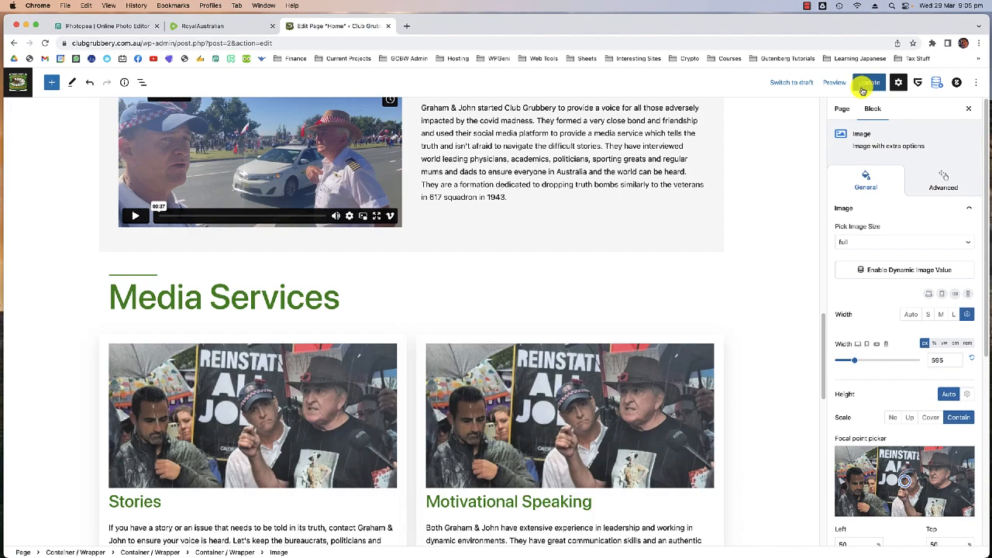
# Save the Home page with Update until 'Page updated' appears
pyautogui.click(863, 90)
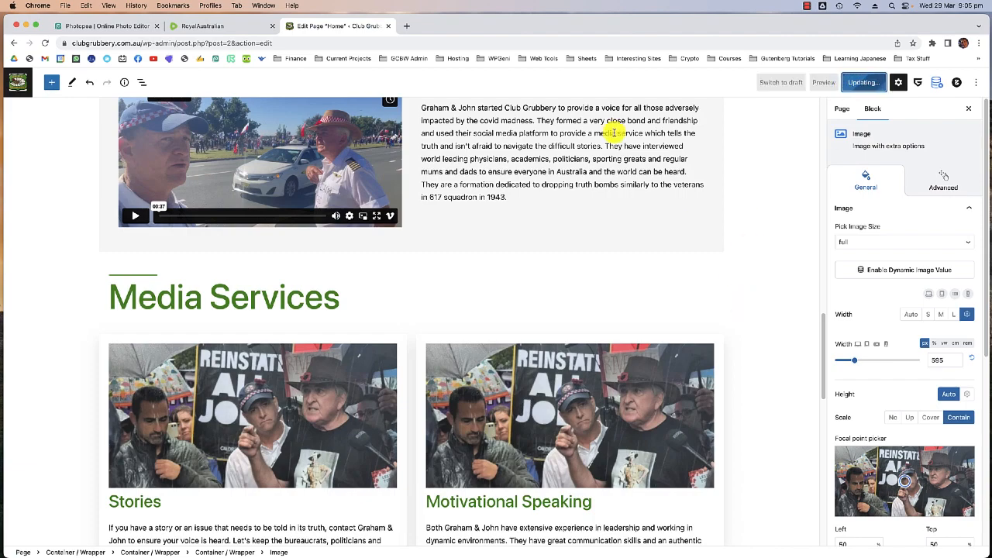
pyautogui.scroll(8, 509, 223)
pyautogui.scroll(15, 510, 223)
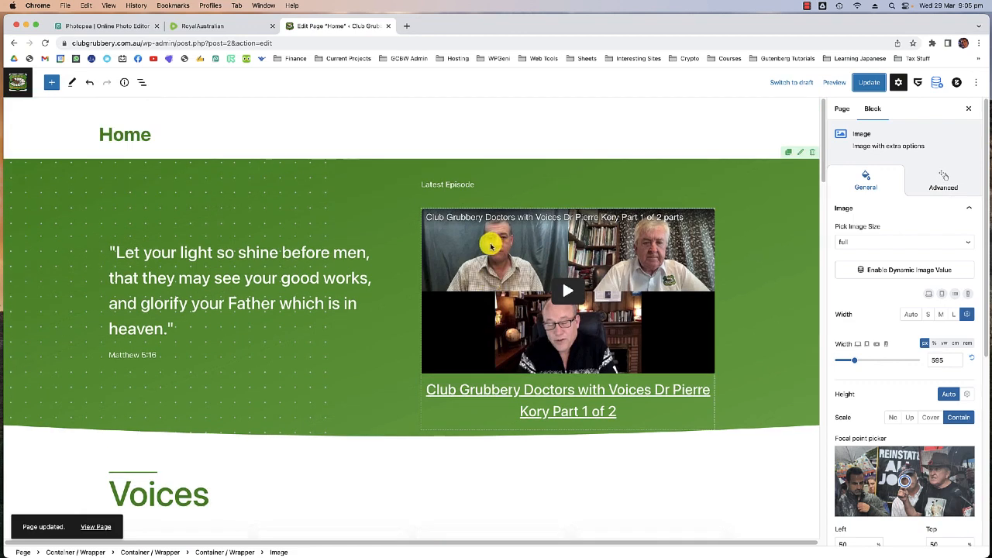
# Go to the admin Posts list, briefly checking the Rumble channel tab
pyautogui.click(14, 80)
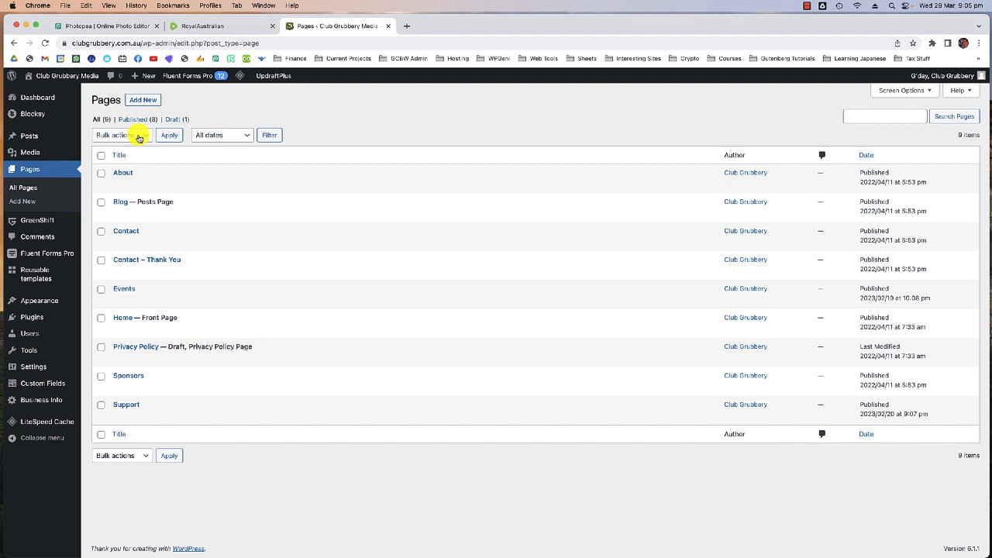
pyautogui.click(31, 136)
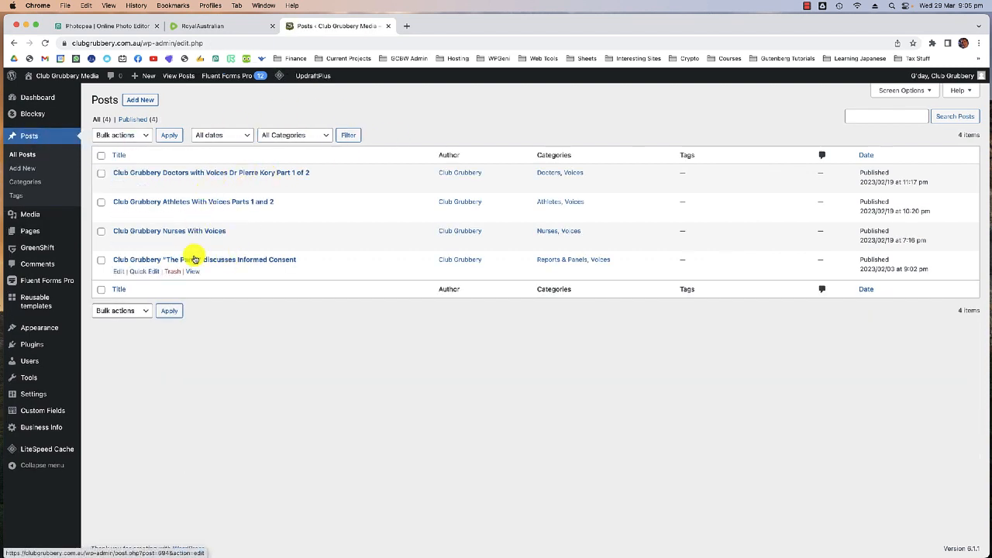
pyautogui.click(199, 28)
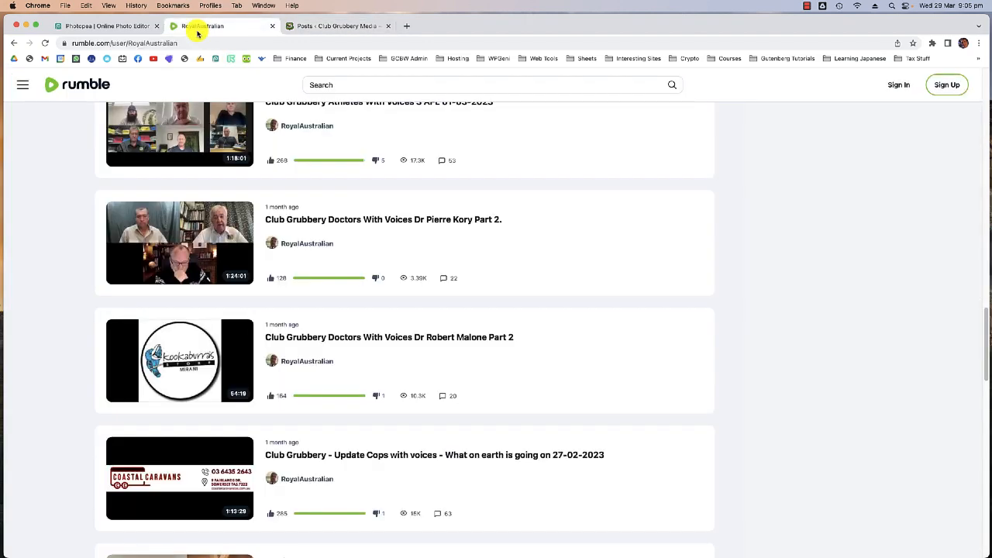
pyautogui.click(337, 30)
# Open the public Club Grubbery Media site in a new tab and view it
pyautogui.rightClick(74, 75)
pyautogui.click(85, 83)
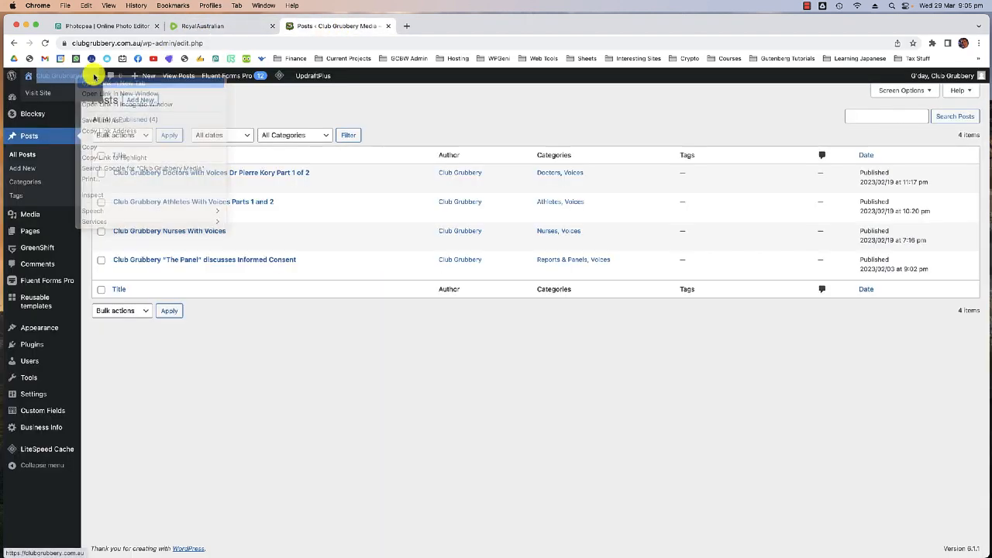
pyautogui.click(435, 28)
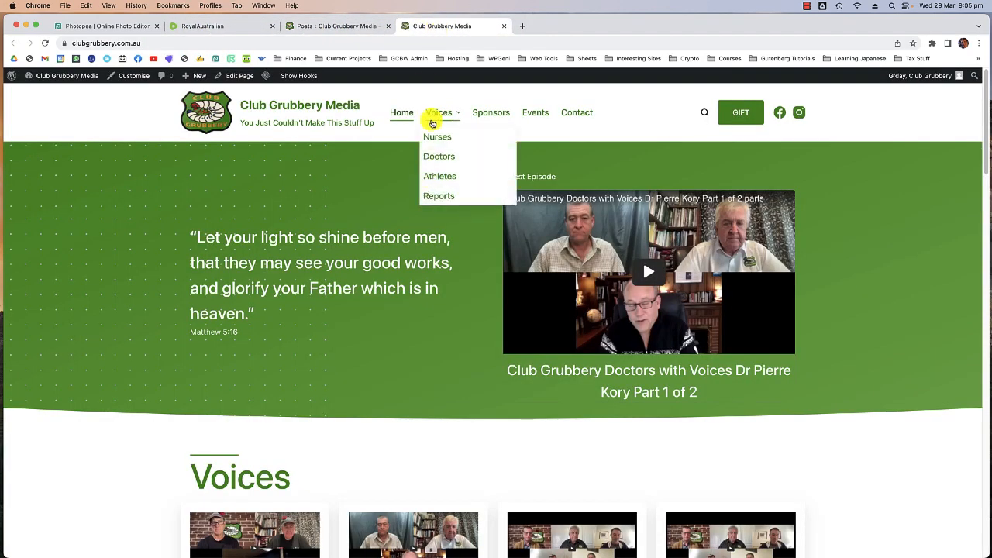
# Scroll through the Voices category page's Doctors, Athletes and Nurses episodes from February 19, 2023
pyautogui.click(438, 112)
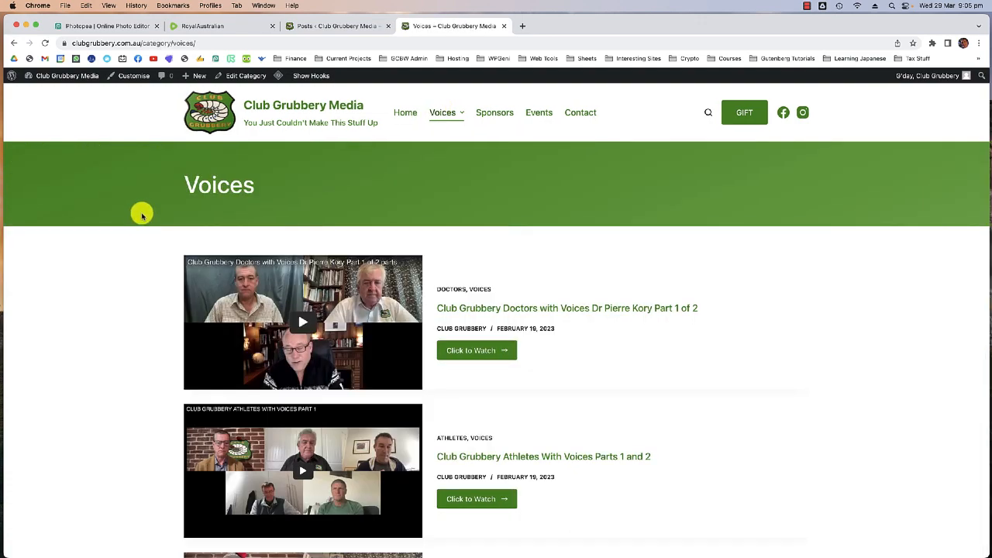
pyautogui.scroll(-10, 237, 306)
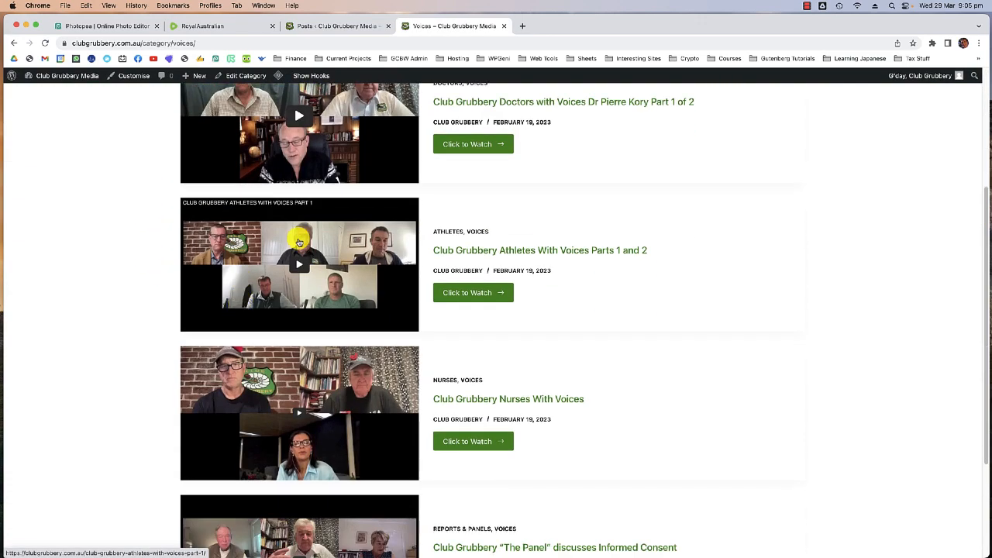
pyautogui.scroll(12, 155, 308)
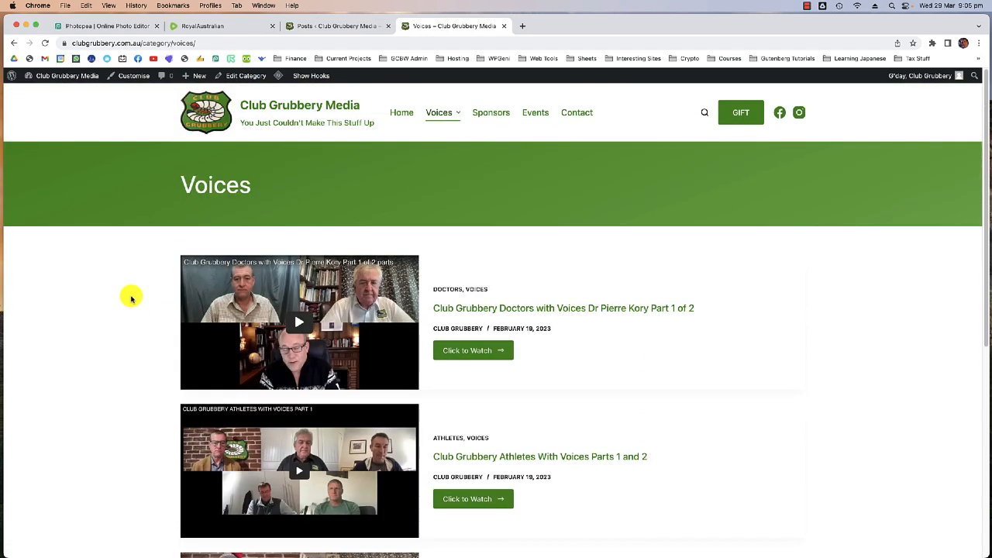
pyautogui.scroll(-1, 314, 292)
pyautogui.scroll(-3, 314, 293)
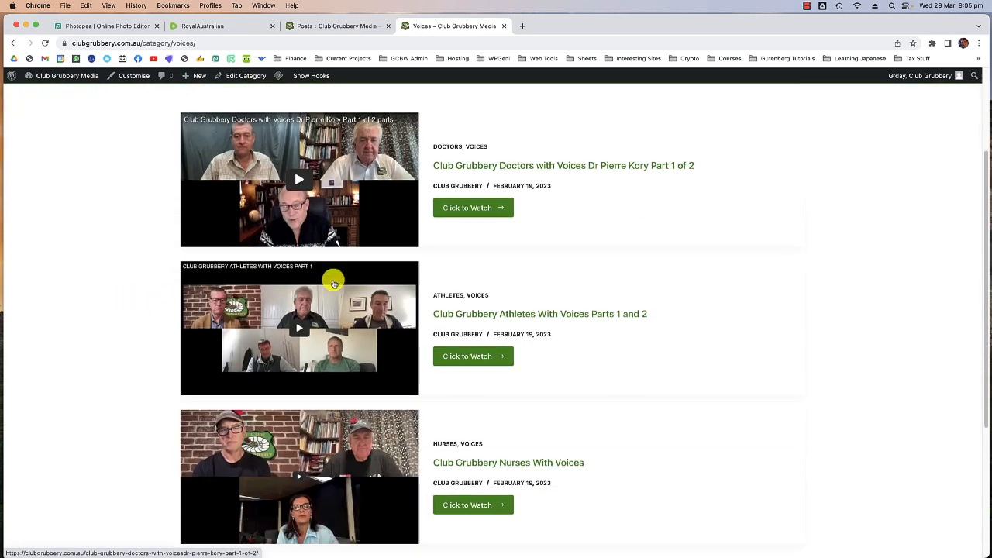
pyautogui.scroll(2, 280, 201)
pyautogui.scroll(-1, 111, 269)
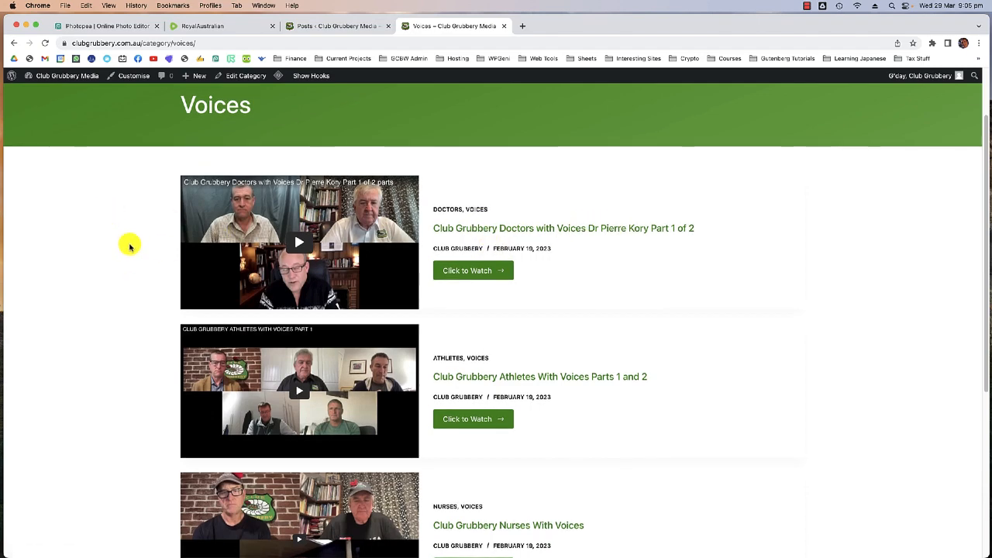
pyautogui.scroll(1, 129, 245)
pyautogui.scroll(-2, 129, 245)
pyautogui.scroll(2, 134, 251)
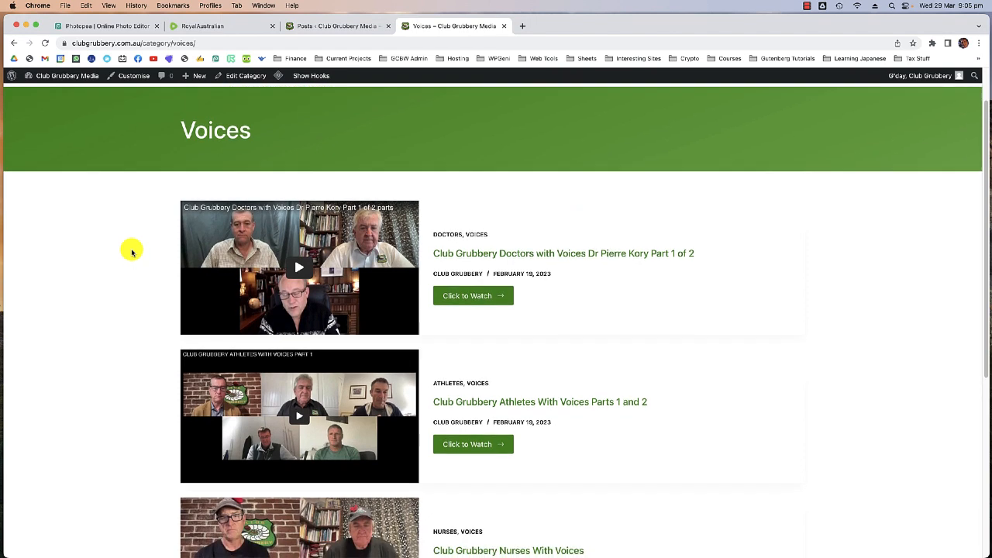
pyautogui.scroll(3, 128, 249)
pyautogui.scroll(-4, 128, 250)
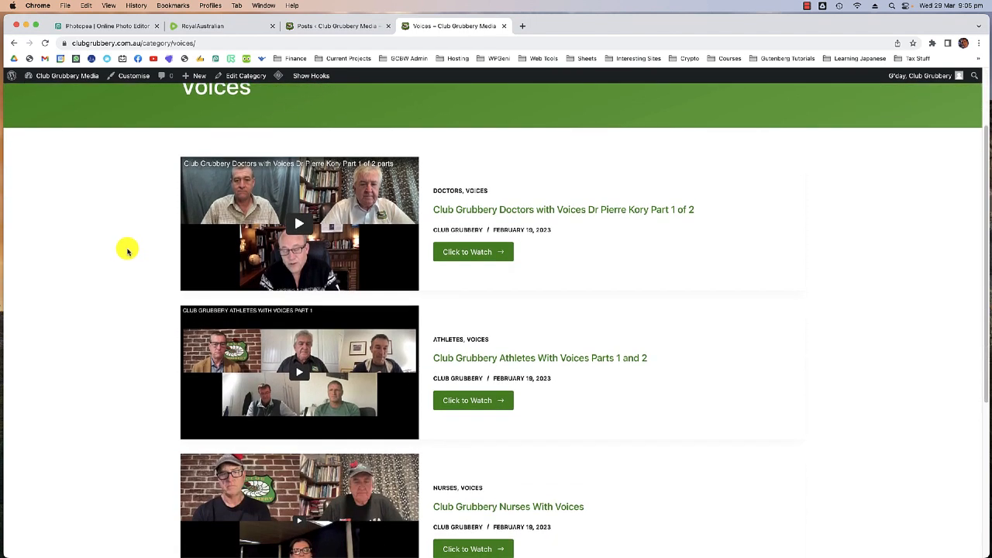
pyautogui.scroll(1, 126, 256)
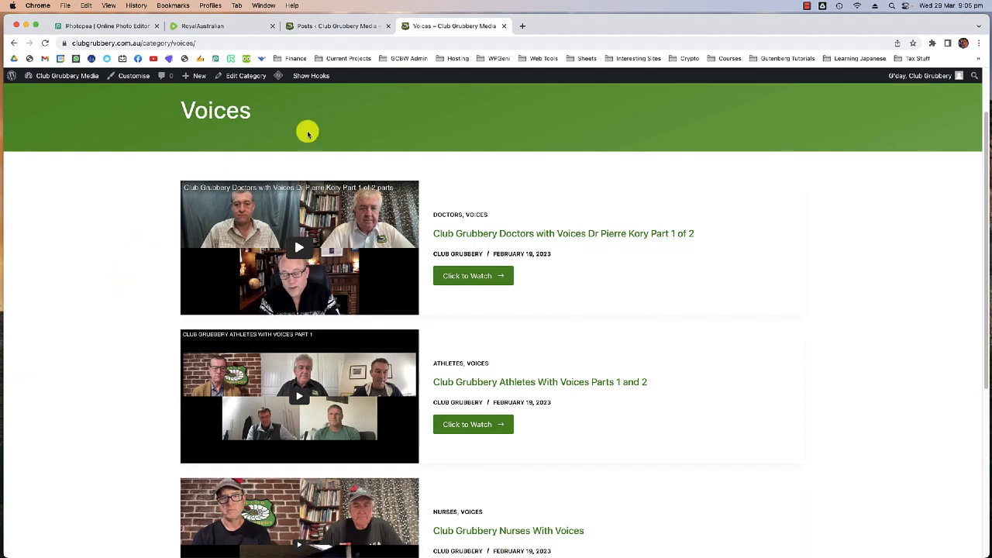
# Scroll the RoyalAustralian Rumble video list down toward the One Nation Part 1 upload from 20-02-2023
pyautogui.click(239, 29)
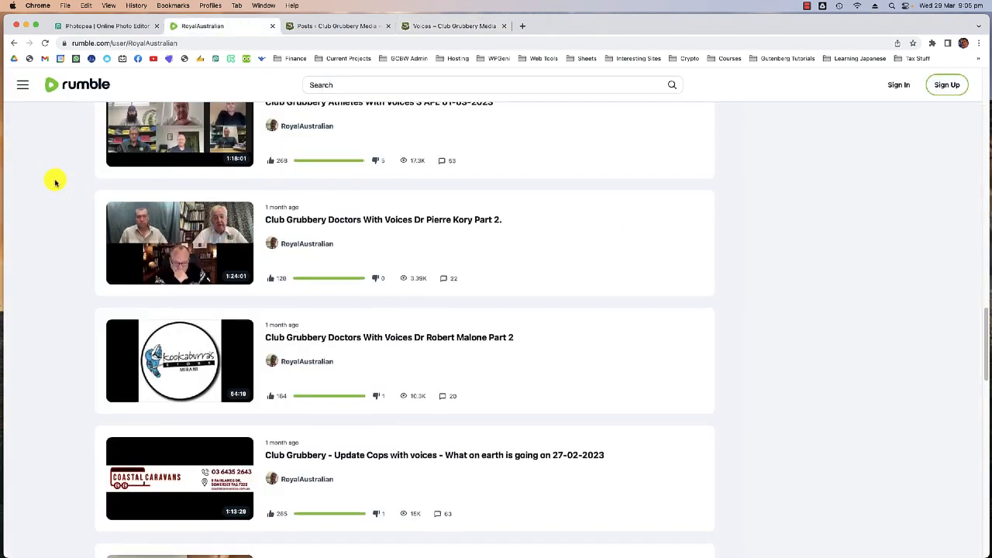
pyautogui.scroll(4, 58, 177)
pyautogui.scroll(10, 58, 176)
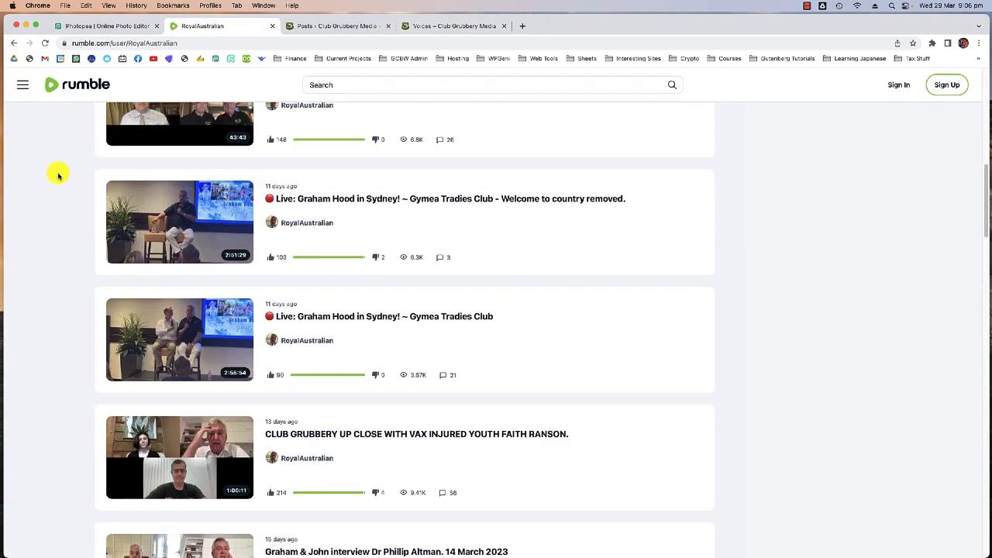
pyautogui.scroll(10, 62, 215)
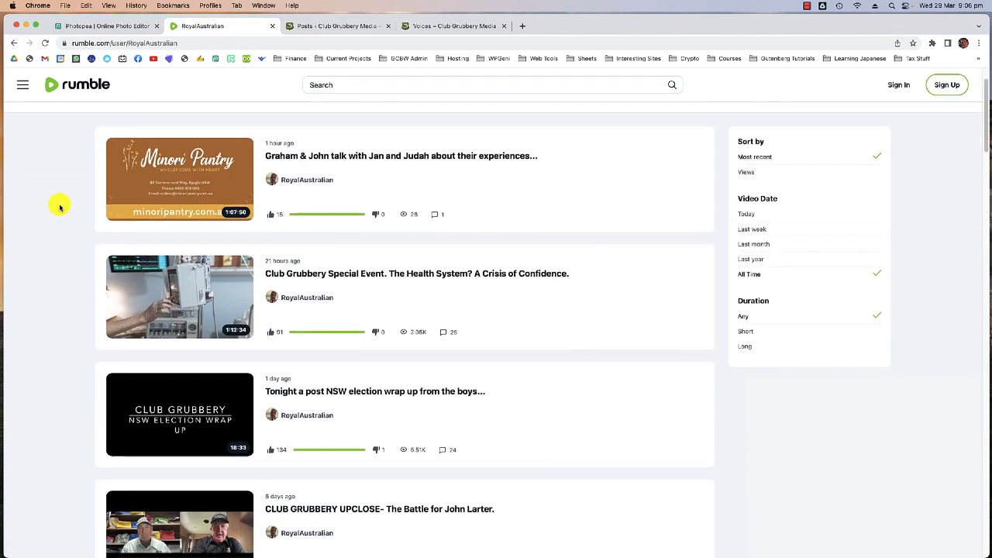
pyautogui.scroll(-13, 80, 215)
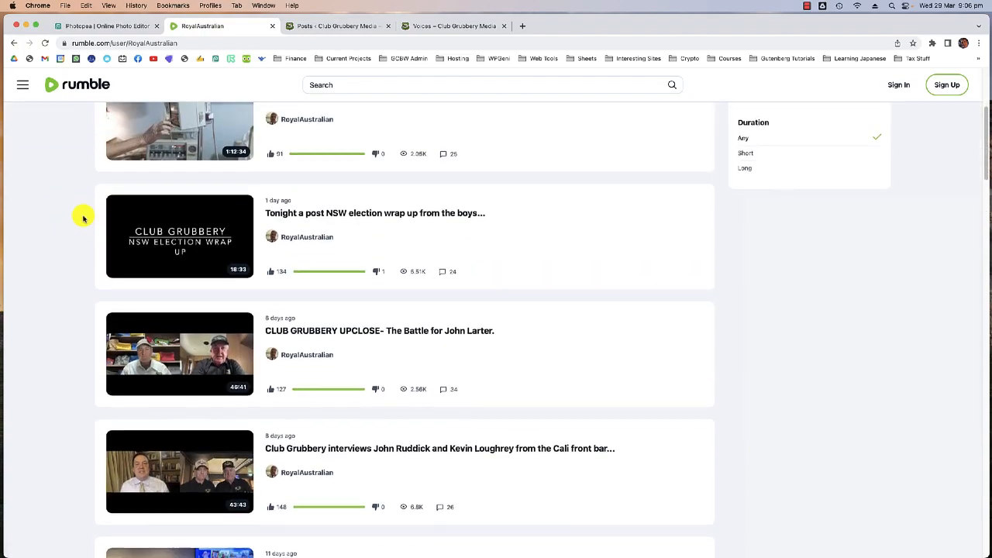
pyautogui.scroll(-5, 71, 217)
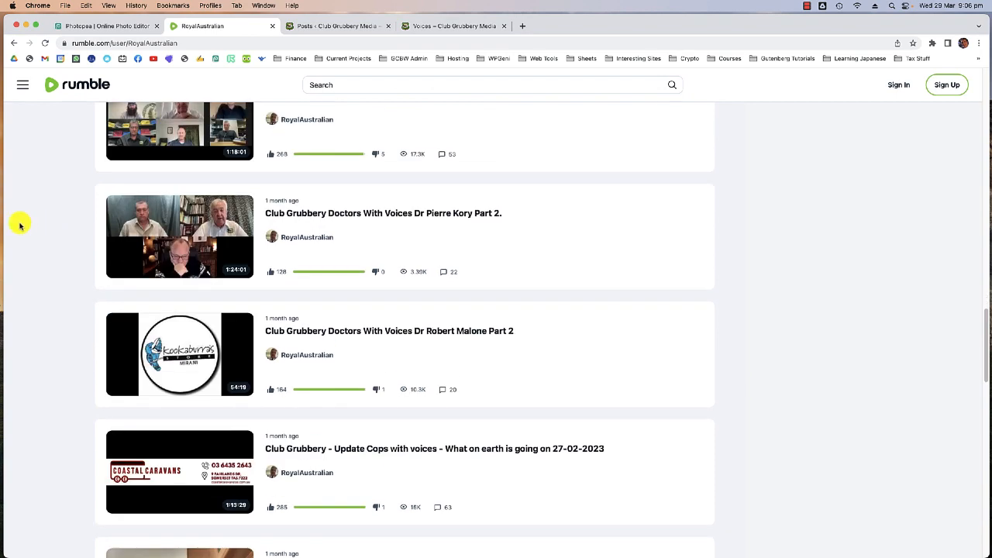
pyautogui.scroll(-6, 21, 226)
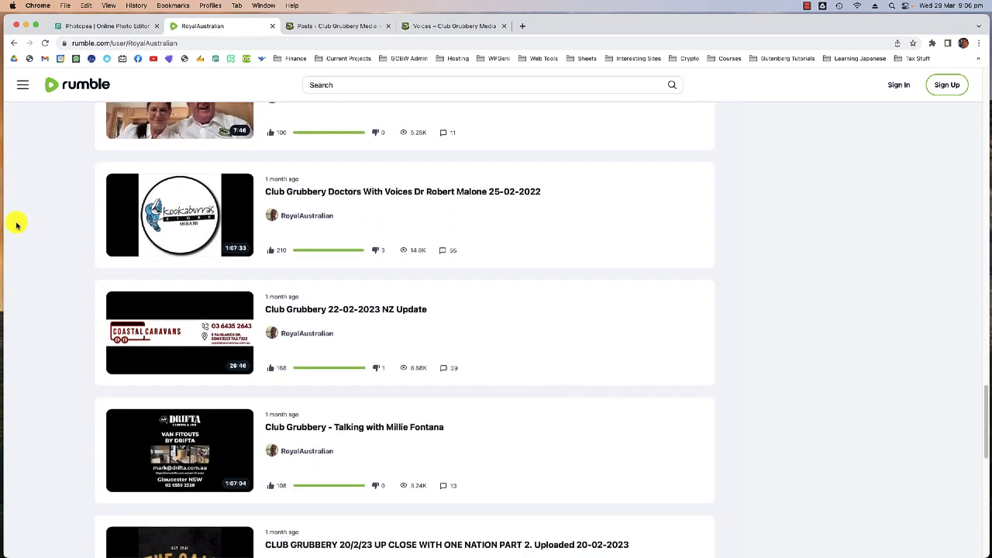
pyautogui.scroll(-6, 17, 225)
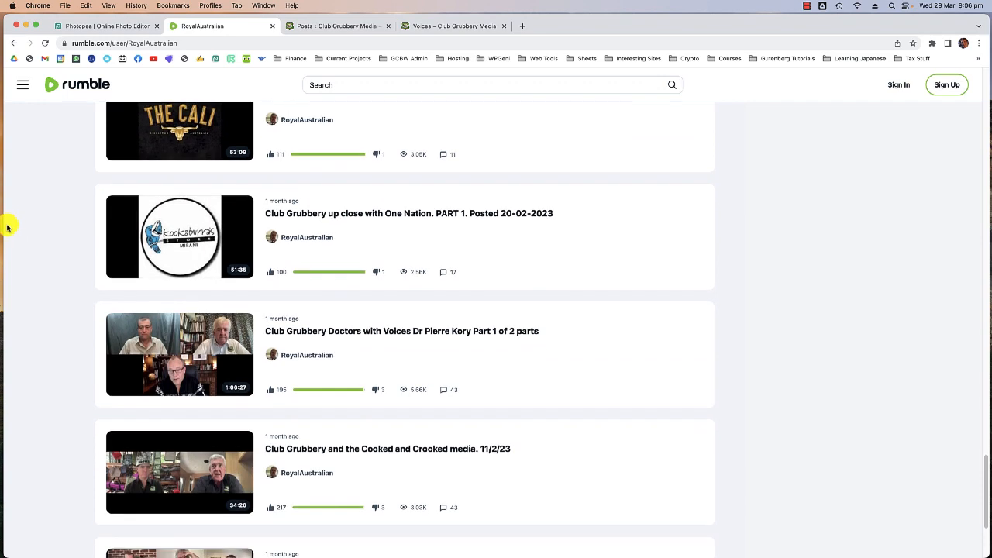
pyautogui.scroll(-2, 7, 225)
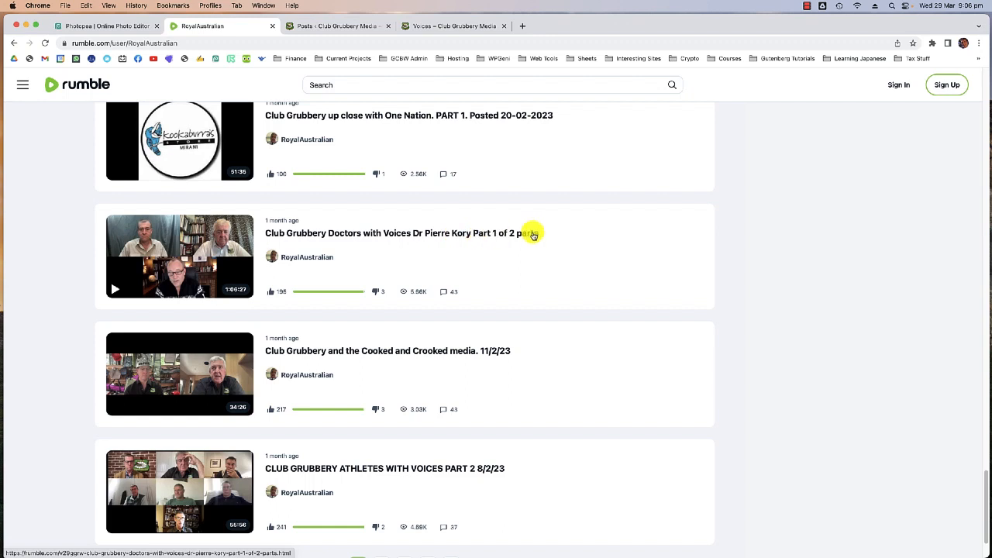
# Compare the Rumble video list and Voices page against the admin Posts list, ending on Posts
pyautogui.click(339, 30)
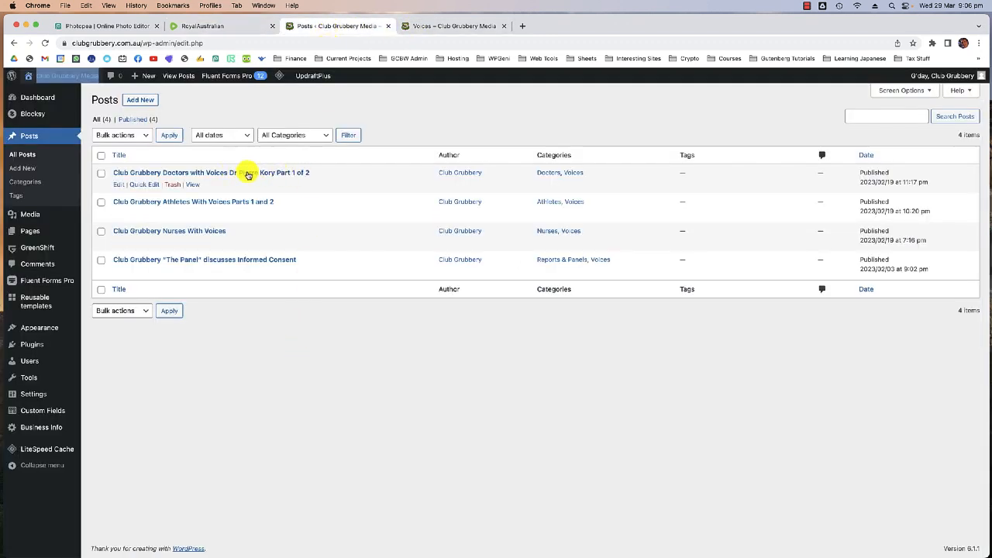
pyautogui.click(464, 27)
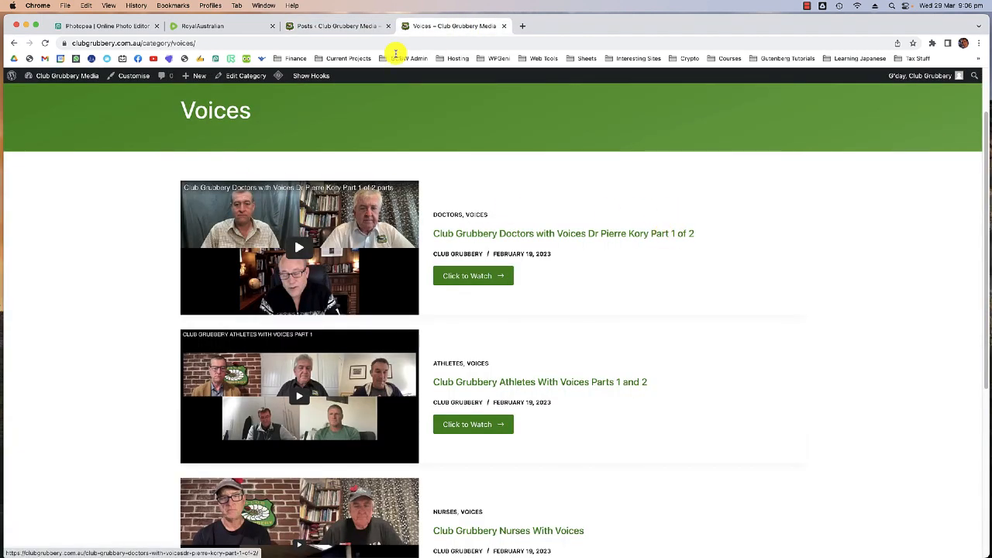
pyautogui.click(344, 28)
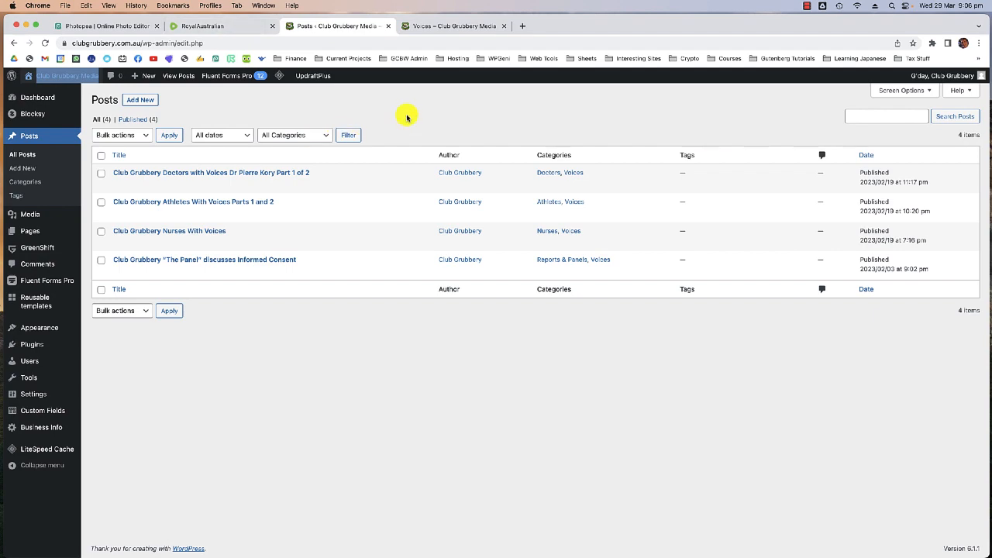
pyautogui.click(235, 28)
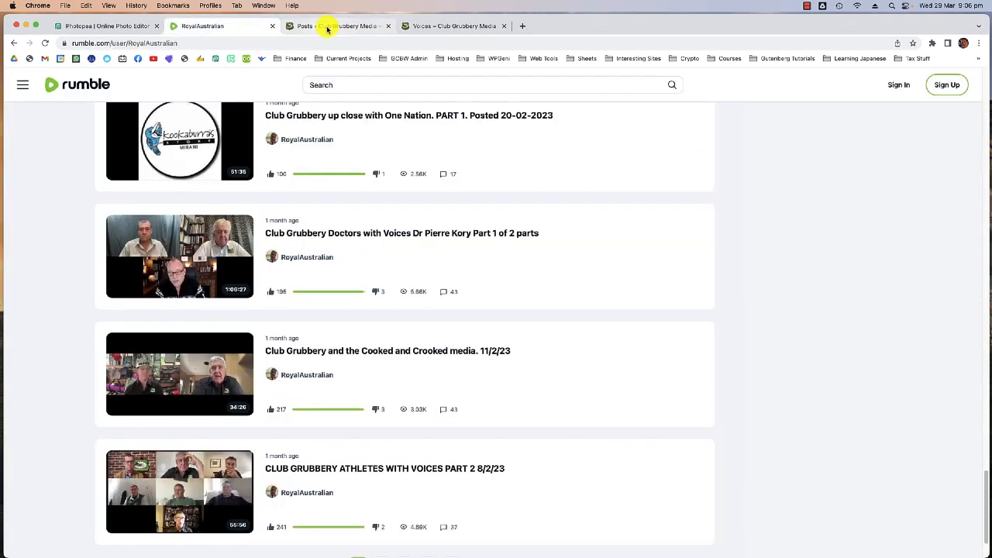
pyautogui.click(327, 28)
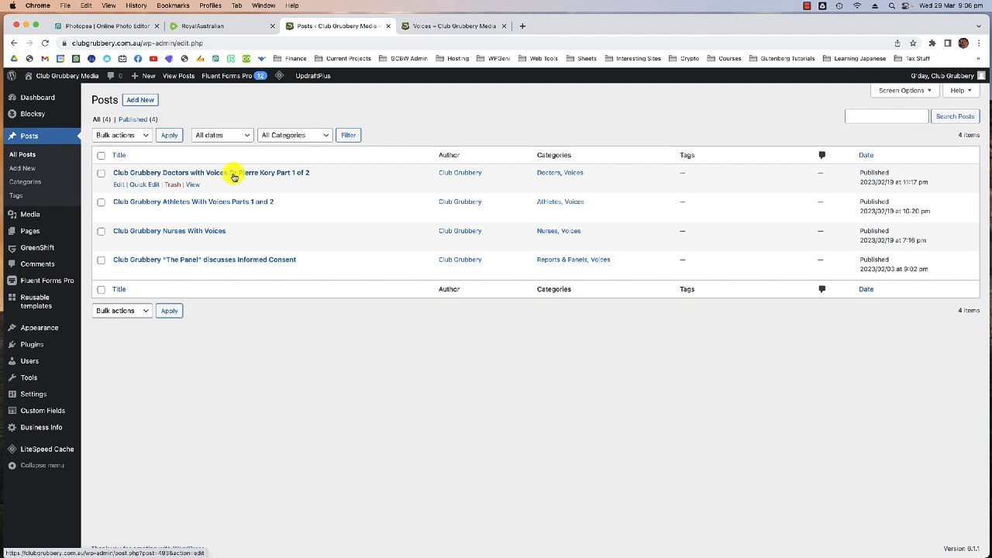
pyautogui.click(215, 26)
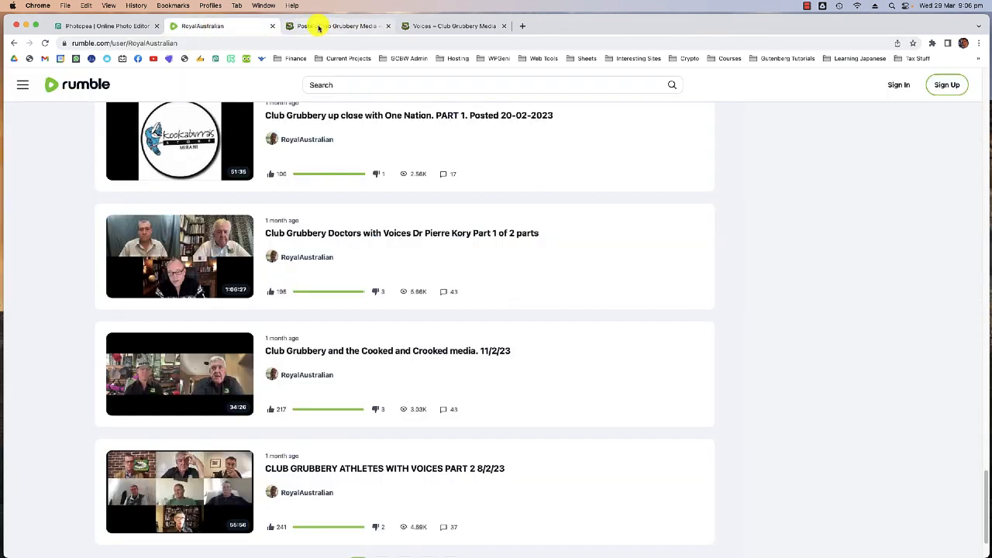
pyautogui.scroll(10, 327, 215)
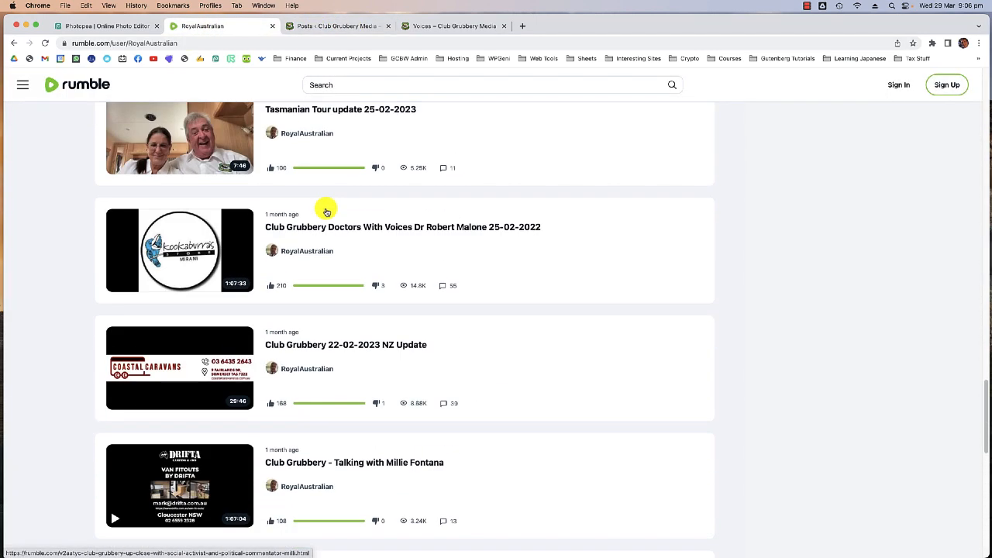
pyautogui.scroll(6, 326, 212)
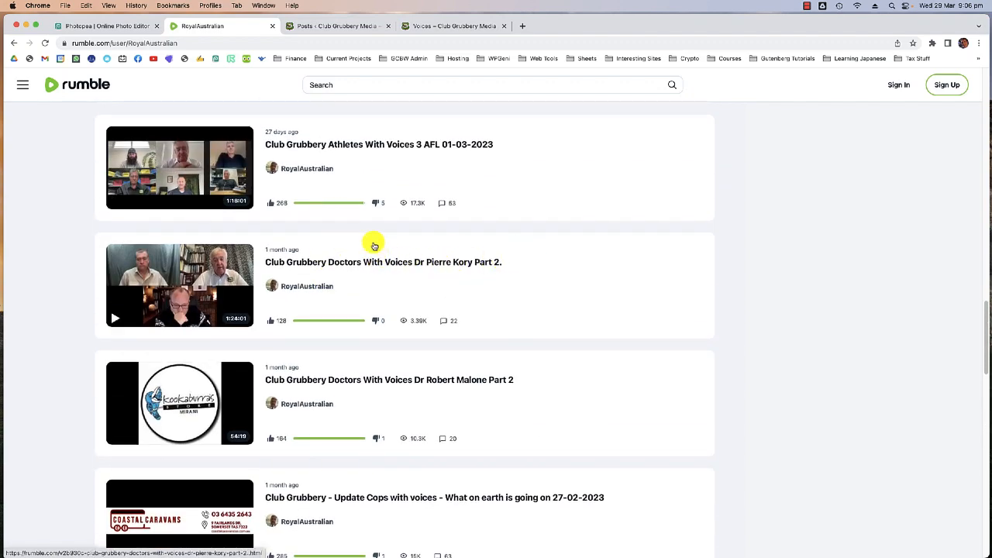
pyautogui.scroll(-1, 374, 246)
pyautogui.click(339, 25)
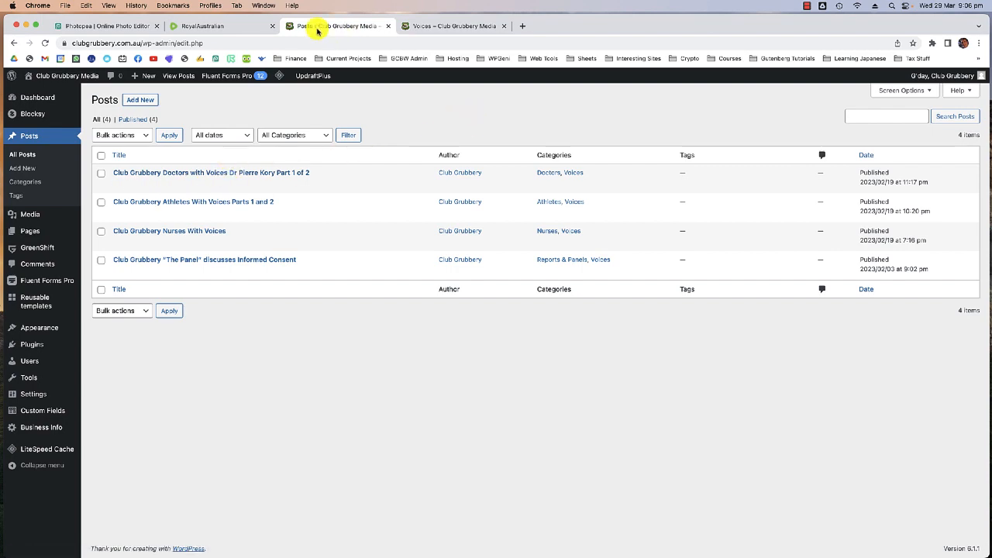
pyautogui.click(214, 27)
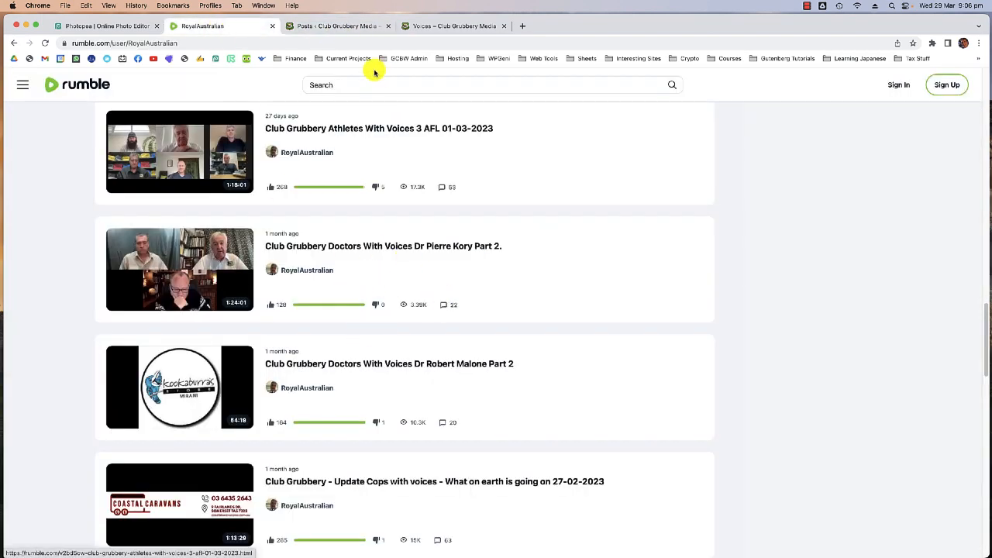
pyautogui.click(326, 27)
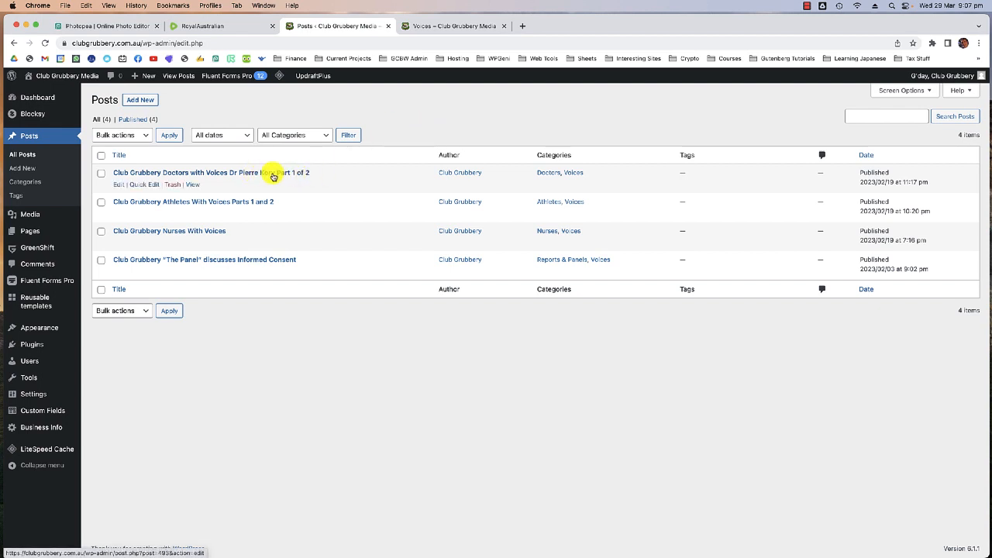
# Use Quick Edit to set the Doctors post's title and slug to 'Club Grubbery Doctors with Voices Dr Pierre Kory Parts 1 and 2'
pyautogui.click(144, 184)
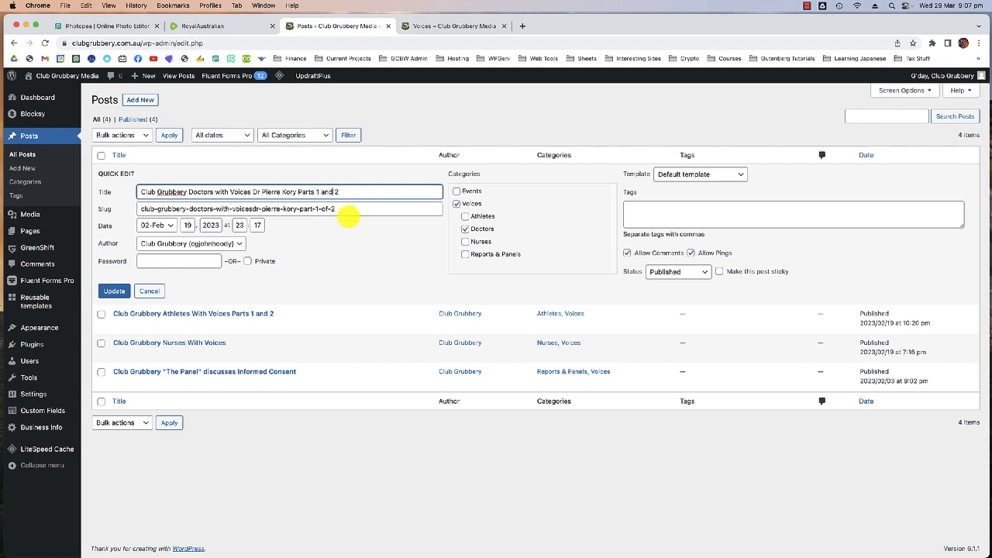
pyautogui.moveTo(341, 192); pyautogui.dragTo(129, 191)
pyautogui.press('super+c')
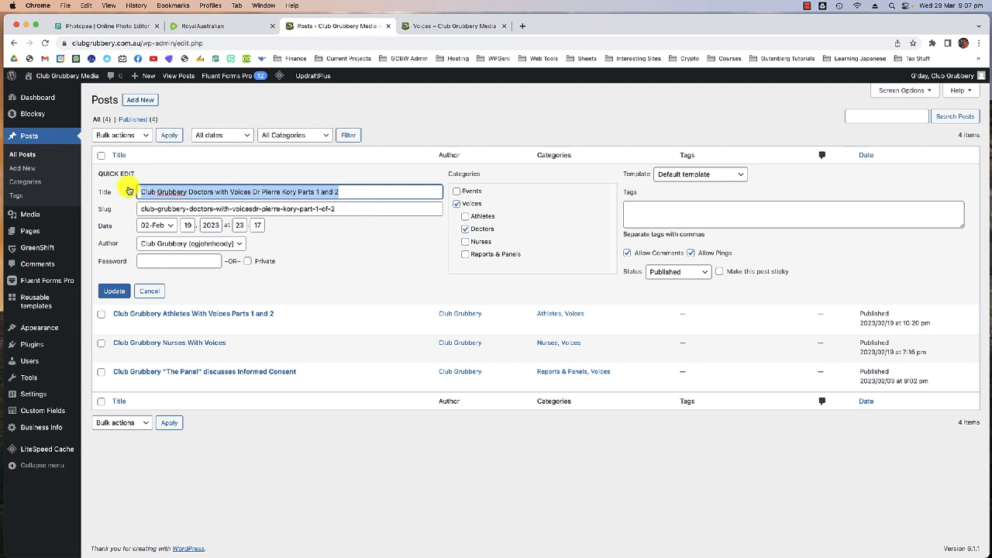
pyautogui.moveTo(345, 210); pyautogui.dragTo(122, 211)
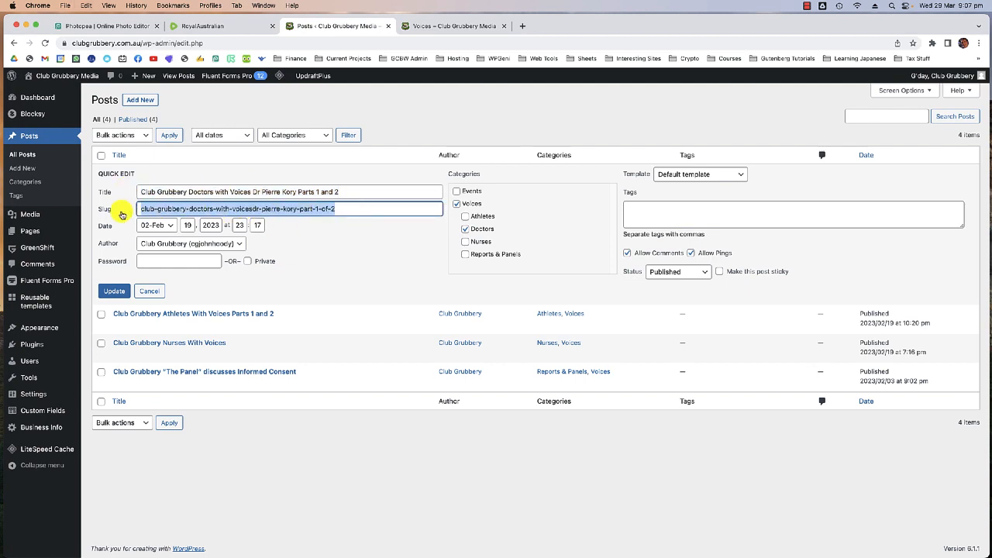
pyautogui.press('super+v')
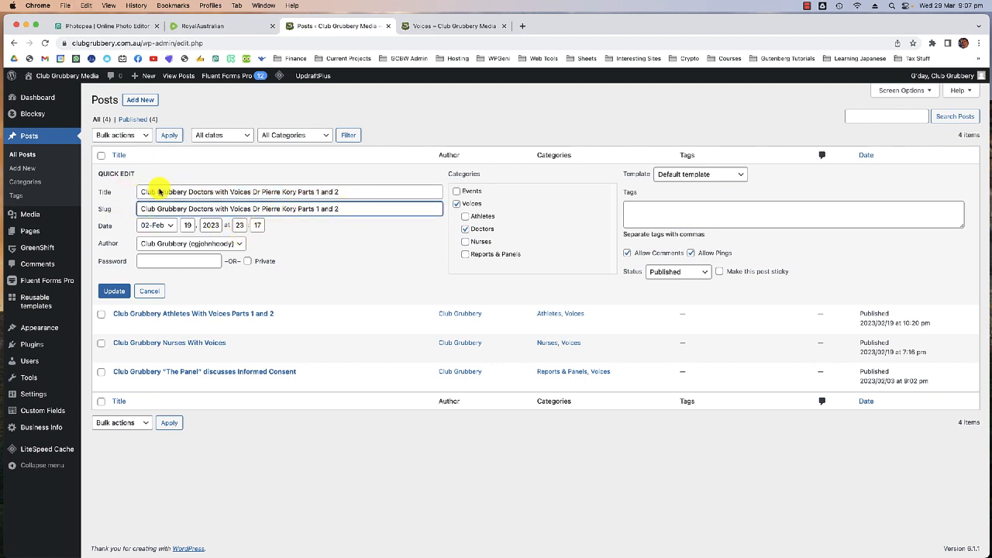
pyautogui.click(111, 292)
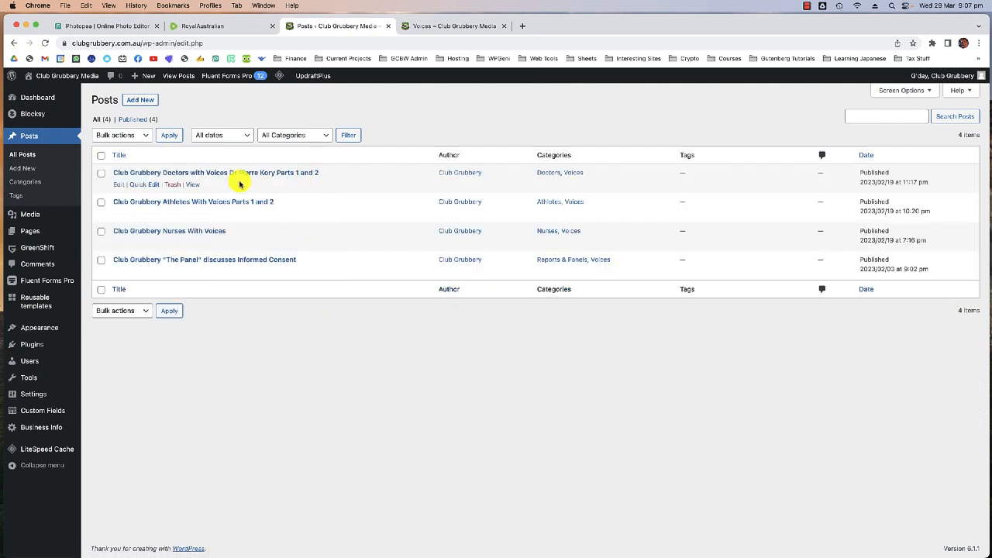
# Open the Doctors with Voices post and look over its Custom HTML Rumble embed code
pyautogui.click(163, 174)
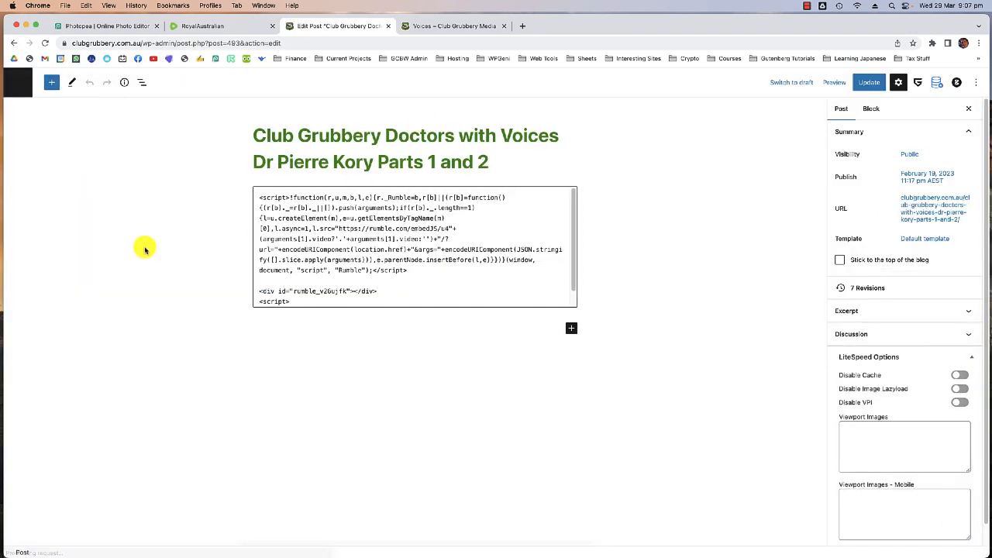
pyautogui.scroll(-2, 418, 233)
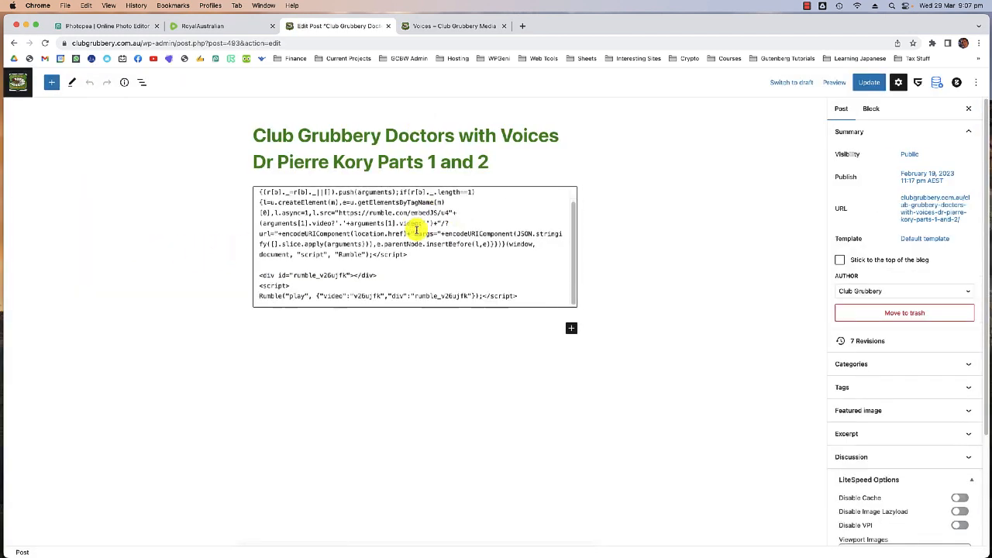
pyautogui.scroll(2, 399, 236)
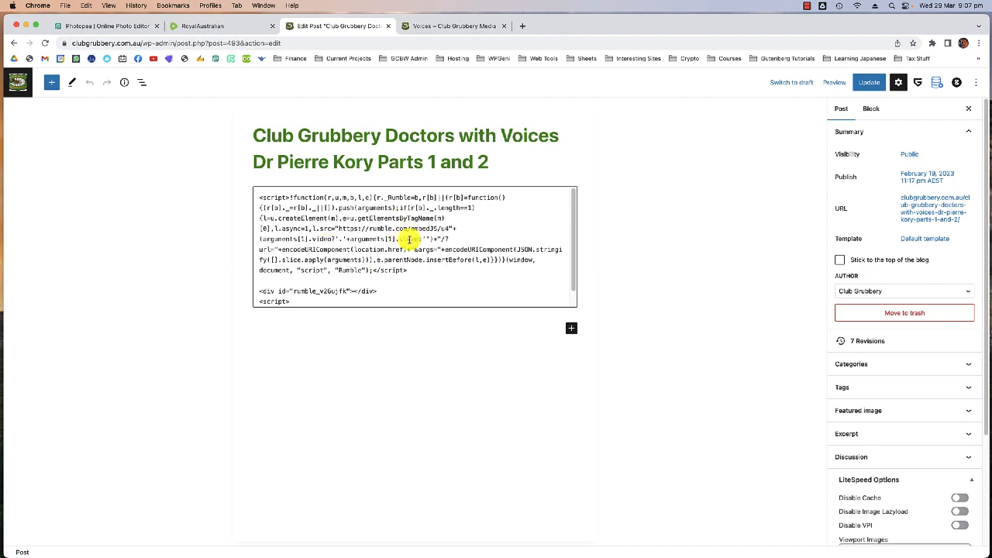
pyautogui.scroll(-2, 375, 229)
pyautogui.scroll(2, 372, 232)
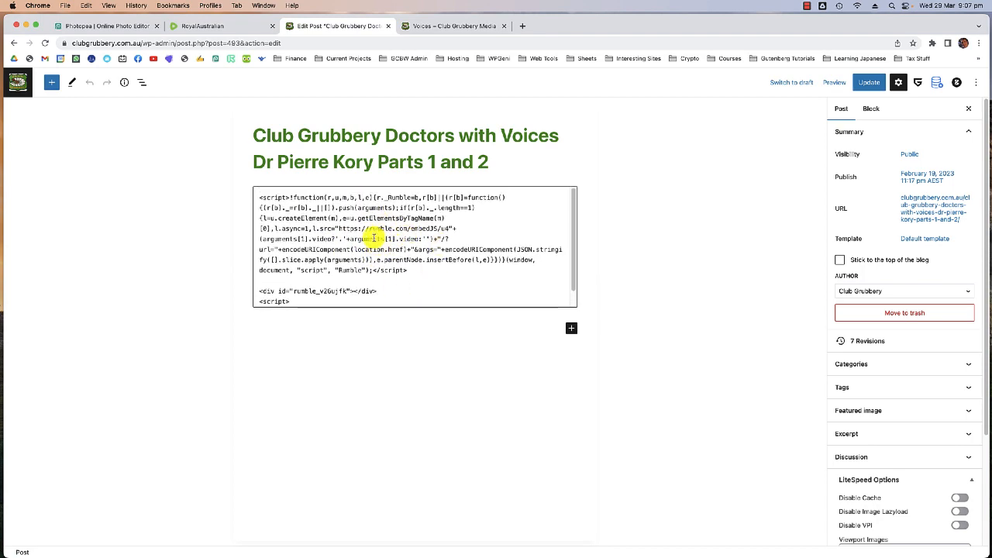
pyautogui.click(197, 27)
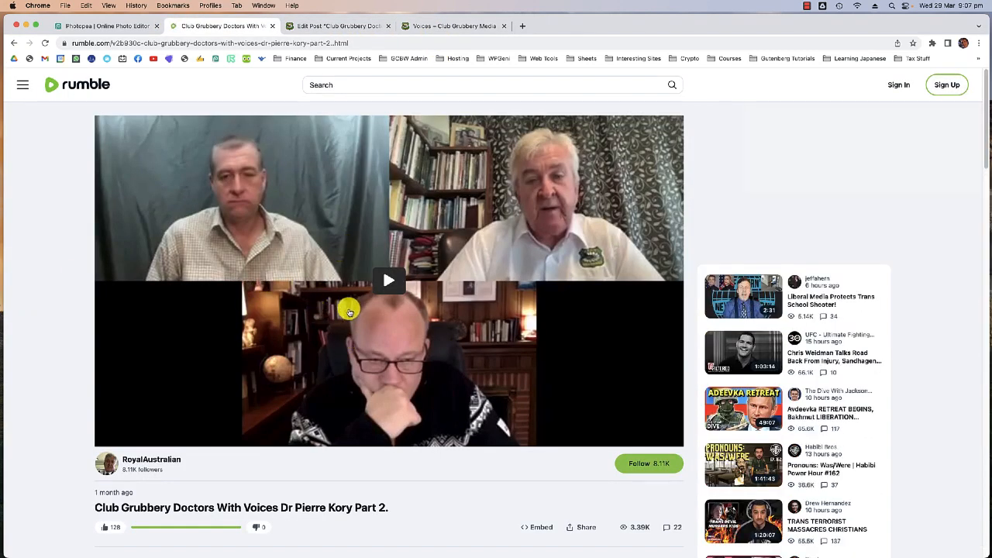
# Copy the JavaScript embed code of the Part 2 Rumble video for the post
pyautogui.scroll(-5, 350, 312)
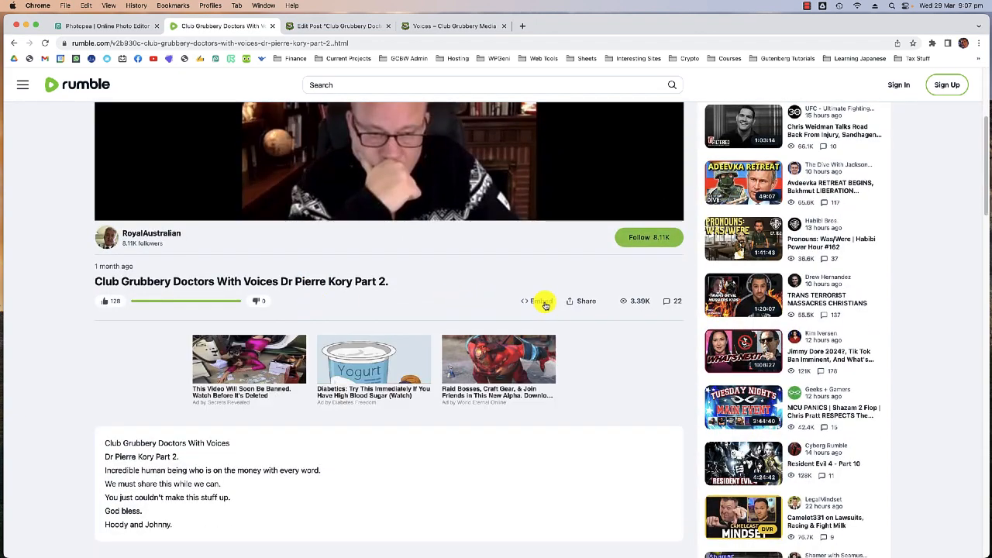
pyautogui.click(536, 301)
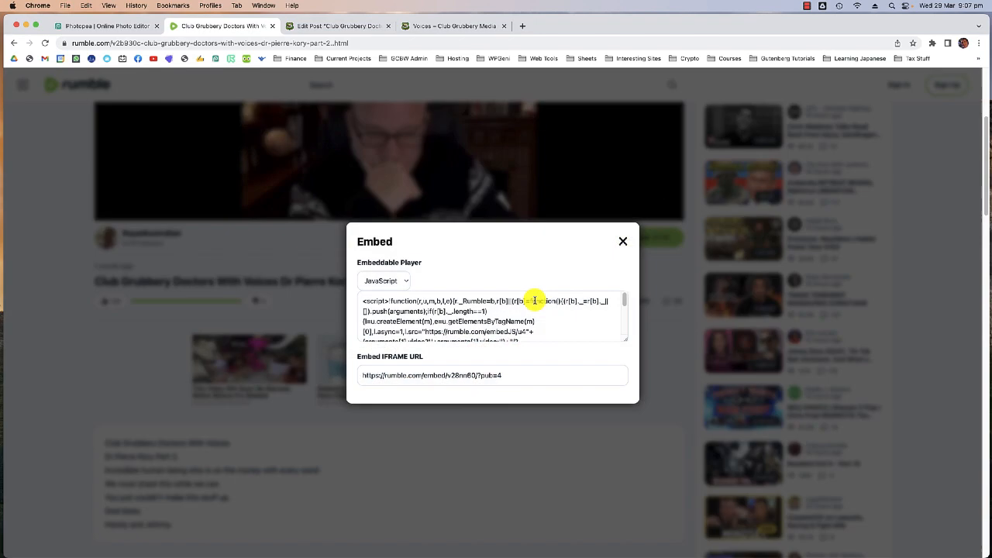
pyautogui.click(452, 318)
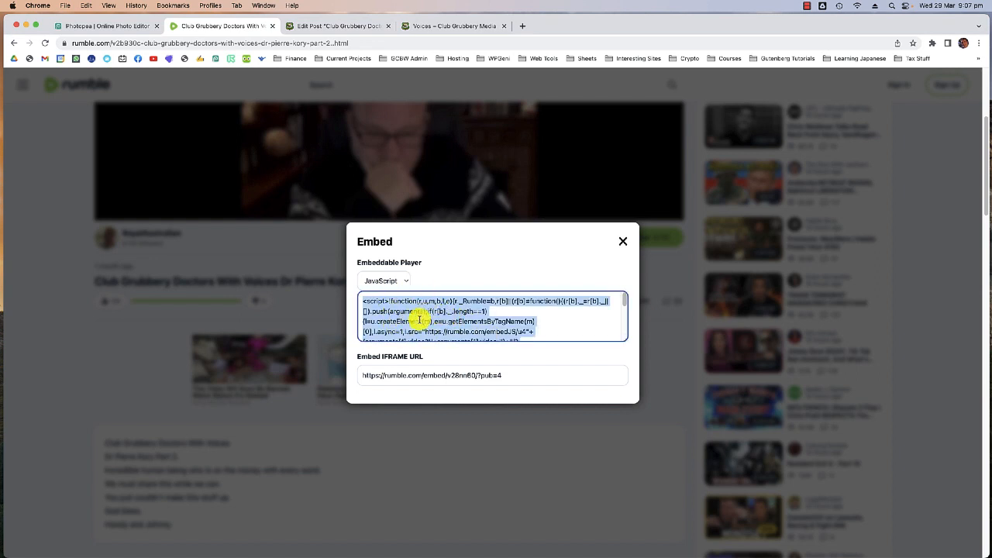
pyautogui.rightClick(420, 320)
pyautogui.click(441, 339)
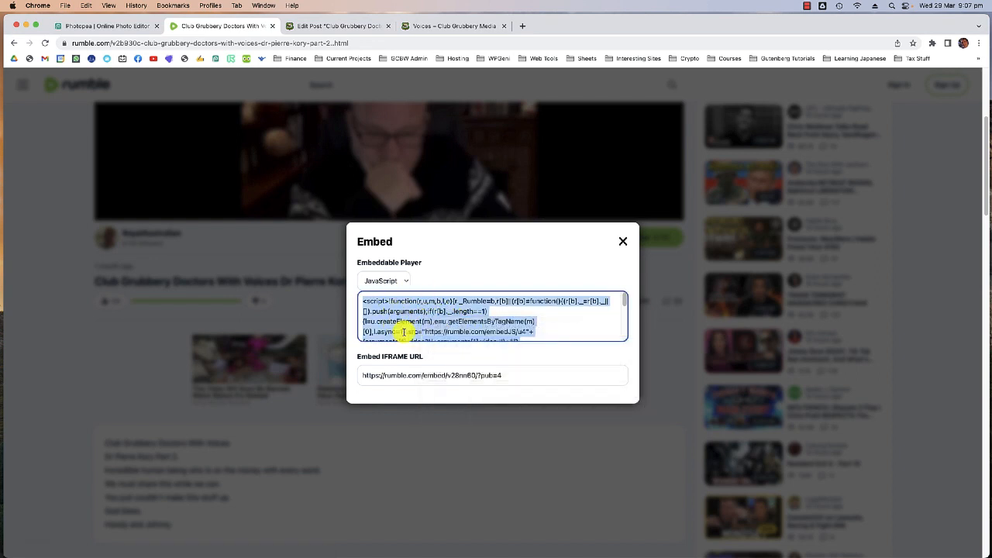
pyautogui.click(343, 27)
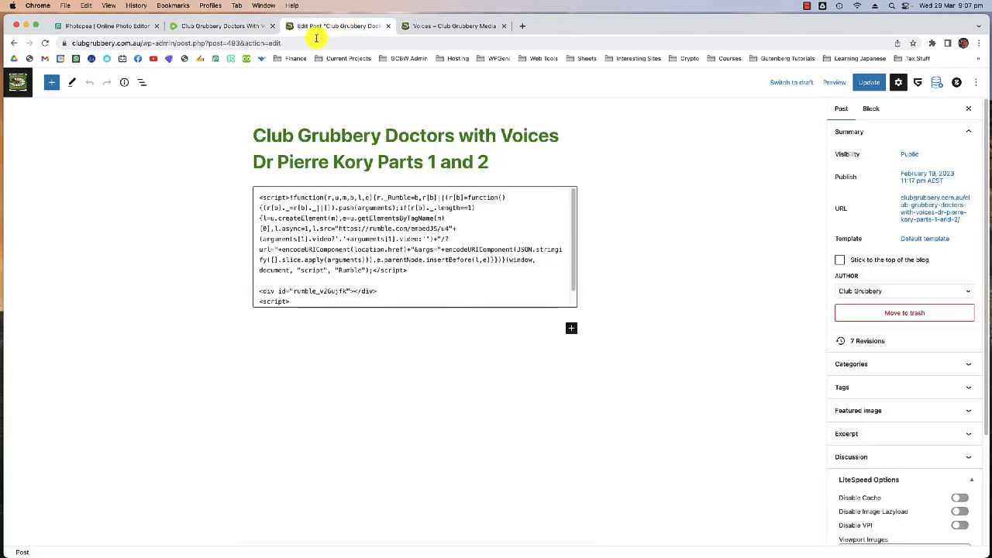
# Duplicate the embed block and replace the copy's code with the Part 2 Rumble embed code
pyautogui.click(383, 218)
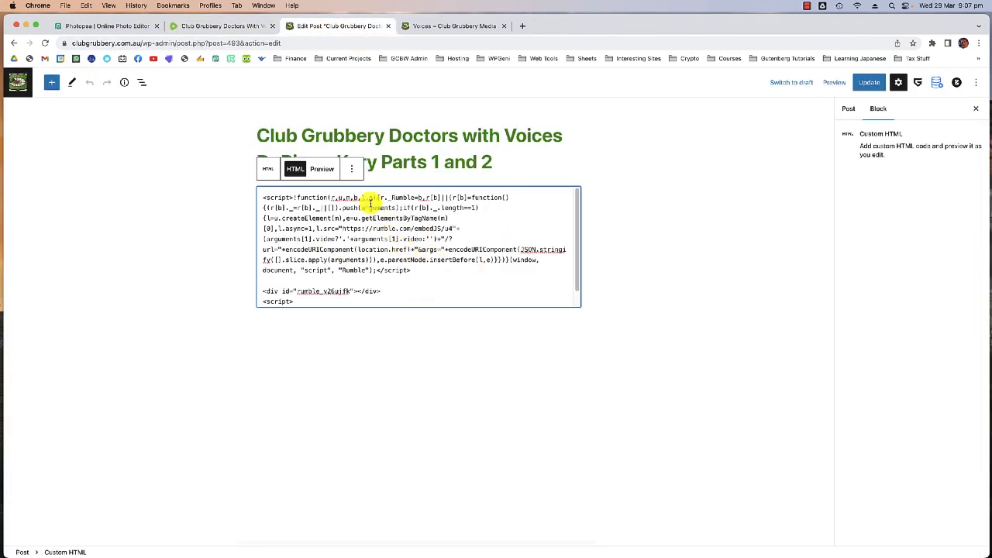
pyautogui.click(351, 169)
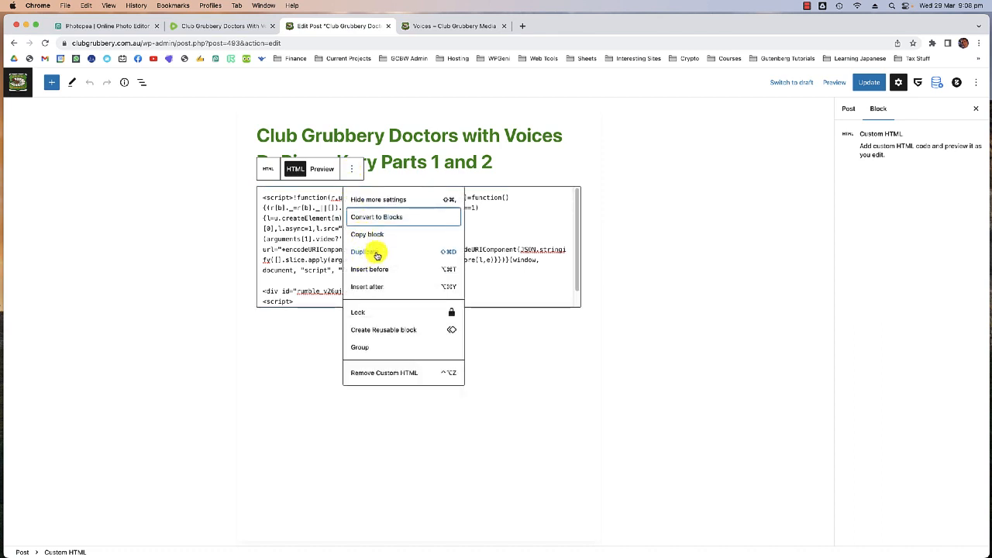
pyautogui.click(377, 254)
pyautogui.click(378, 211)
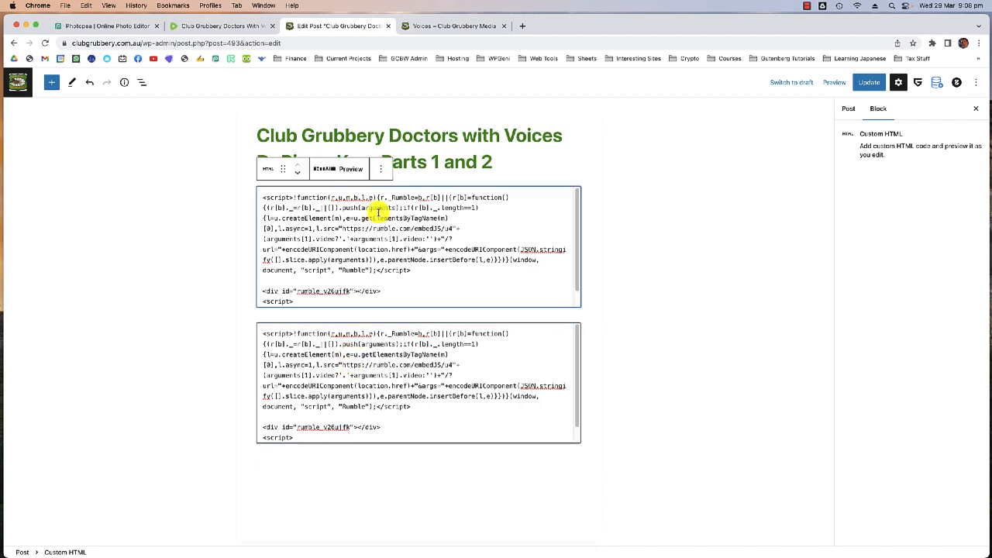
pyautogui.tripleClick(338, 365)
pyautogui.press('super+c')
pyautogui.click(362, 376)
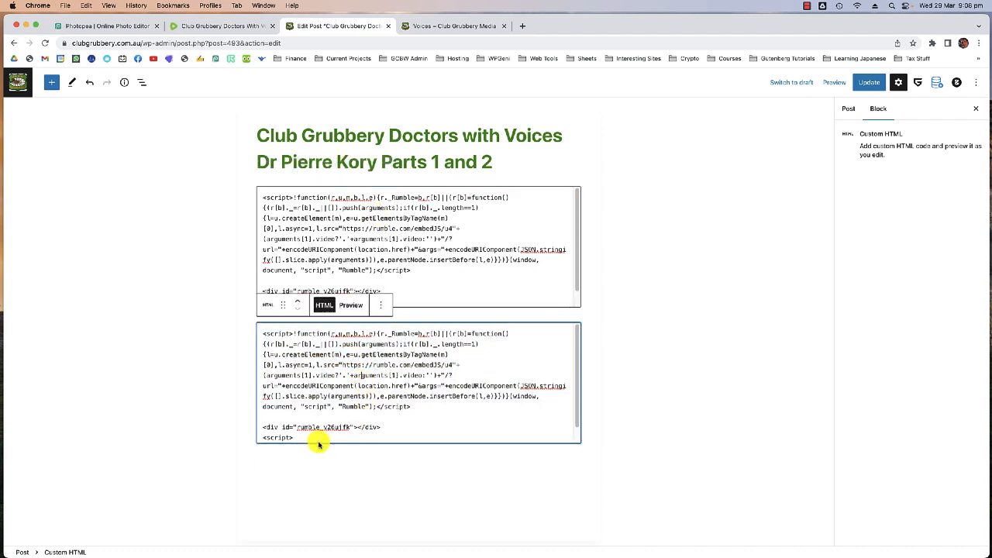
pyautogui.scroll(-1, 405, 396)
pyautogui.moveTo(545, 431); pyautogui.dragTo(262, 316)
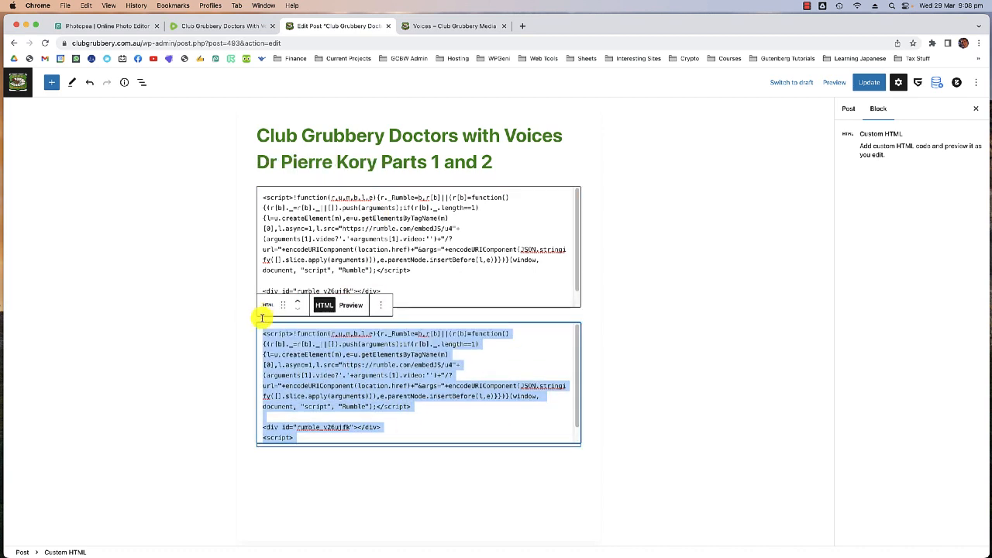
pyautogui.press('BackSpace')
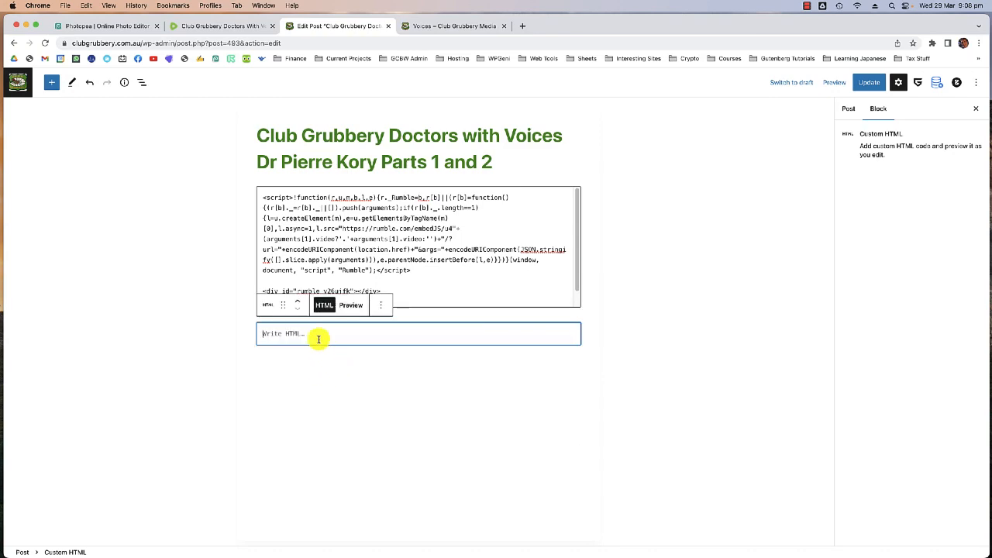
pyautogui.rightClick(291, 340)
pyautogui.click(317, 405)
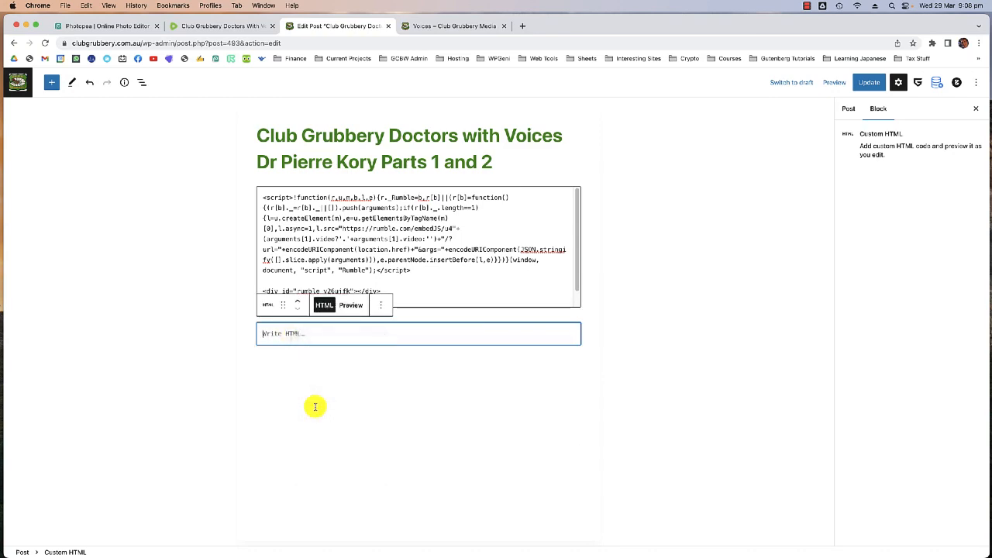
# Recheck the Part 2 code on Rumble, then save and update the post
pyautogui.scroll(1, 410, 368)
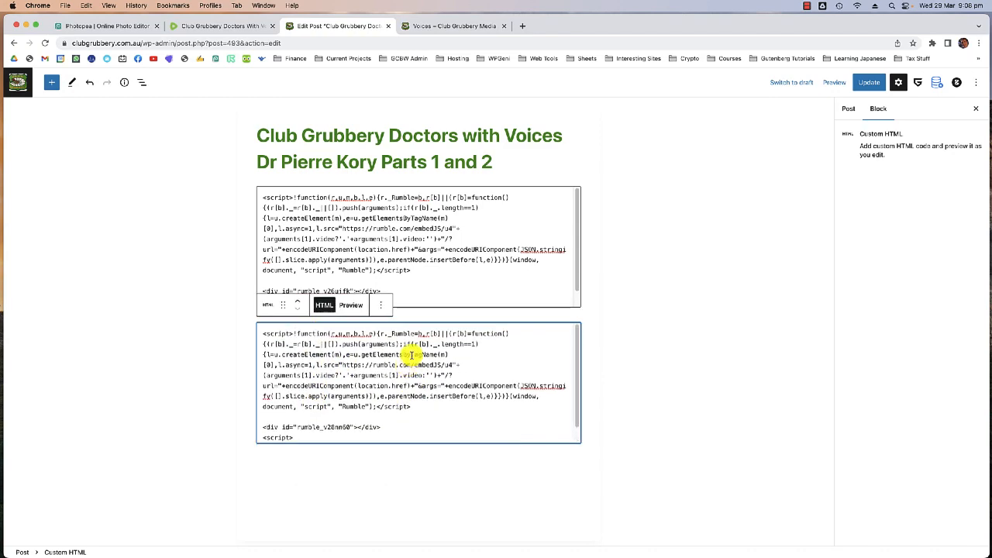
pyautogui.click(224, 25)
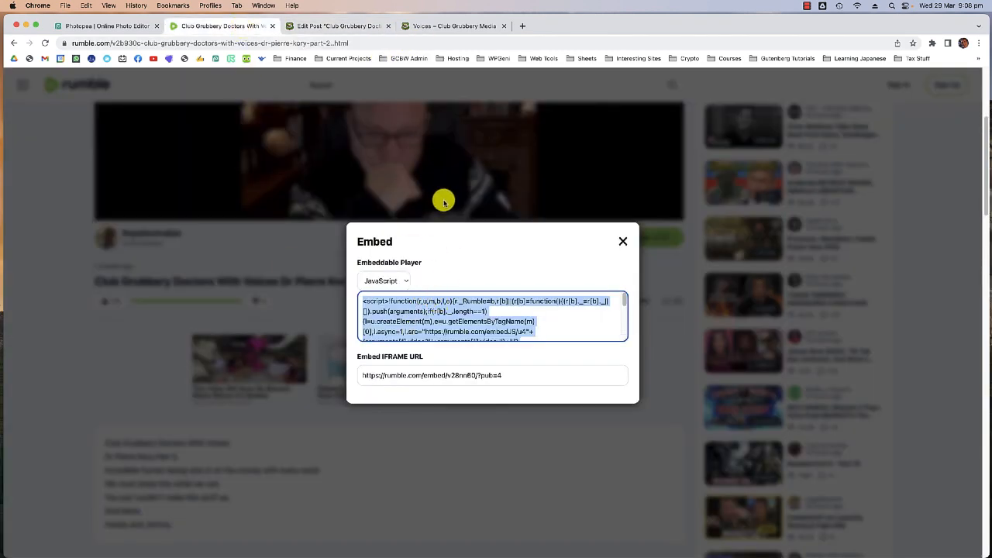
pyautogui.click(334, 23)
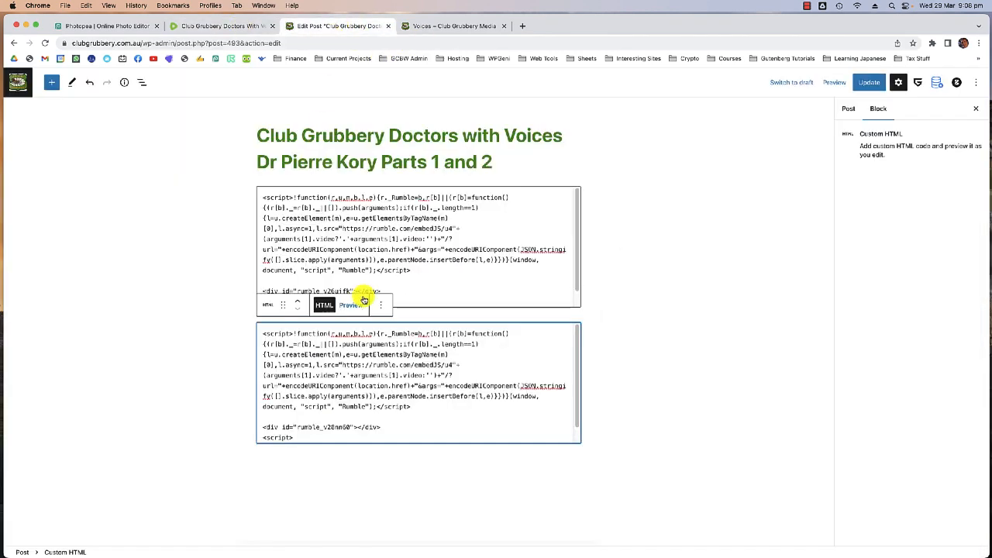
pyautogui.click(263, 138)
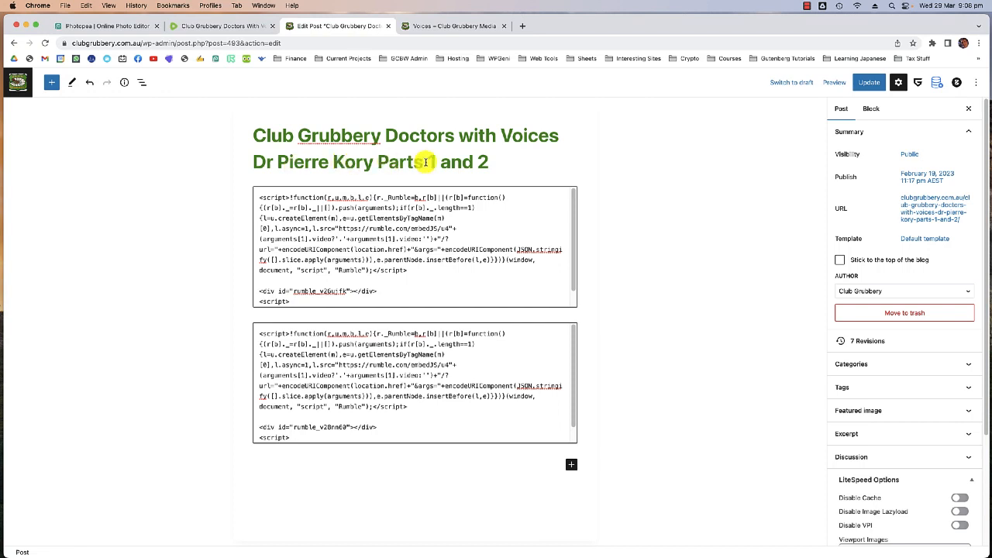
pyautogui.press('super+s')
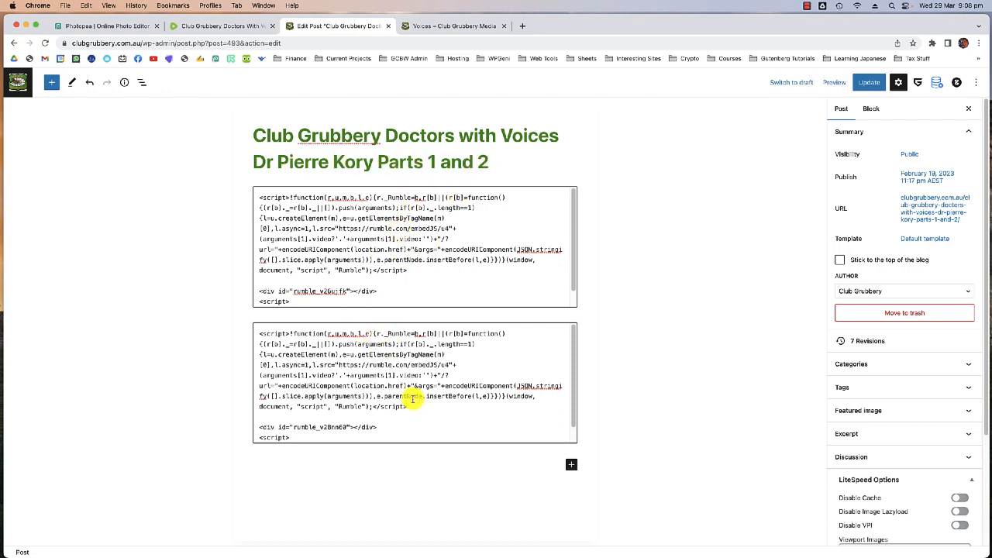
pyautogui.click(866, 82)
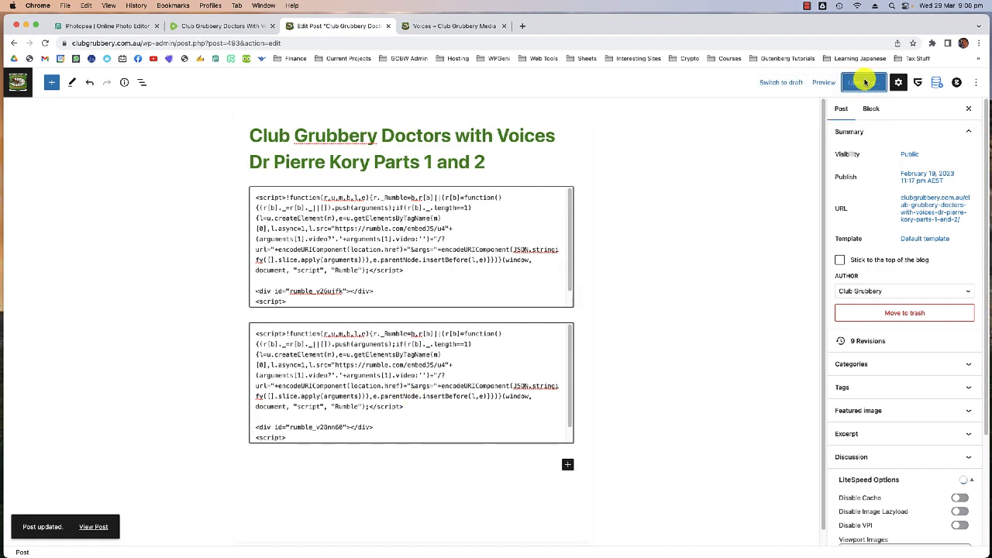
pyautogui.click(445, 26)
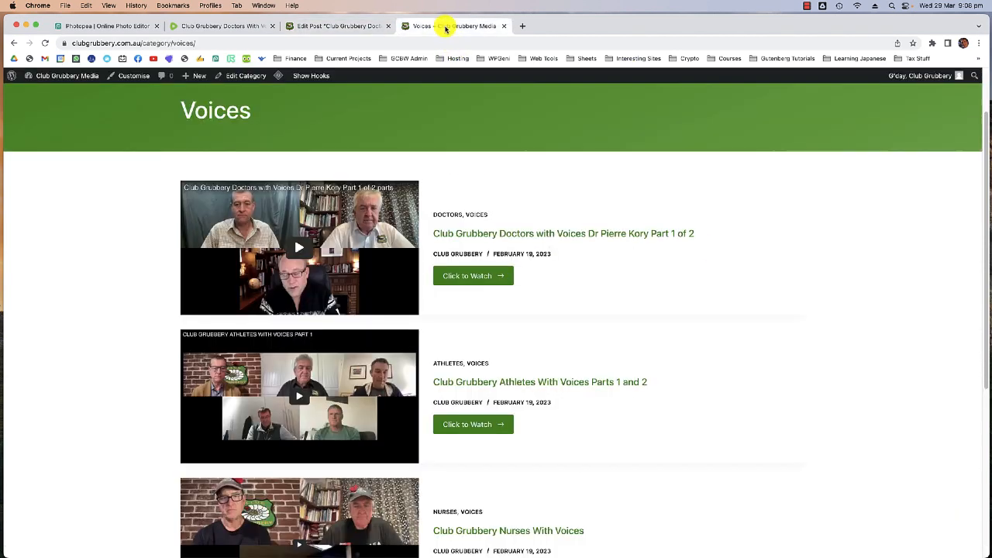
# Reload the Voices page, open the Doctors Parts 1 and 2 post, and check both Rumble players
pyautogui.click(45, 42)
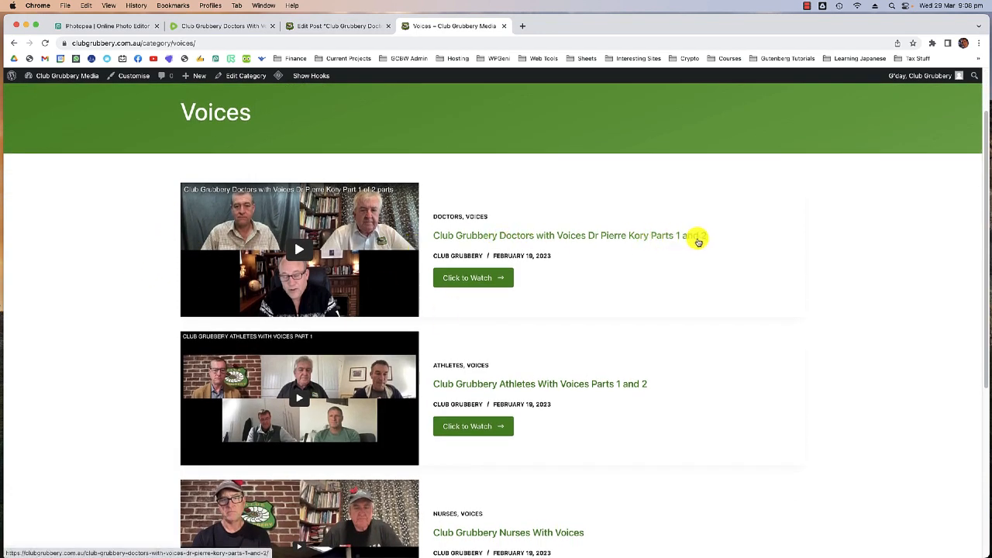
pyautogui.click(382, 247)
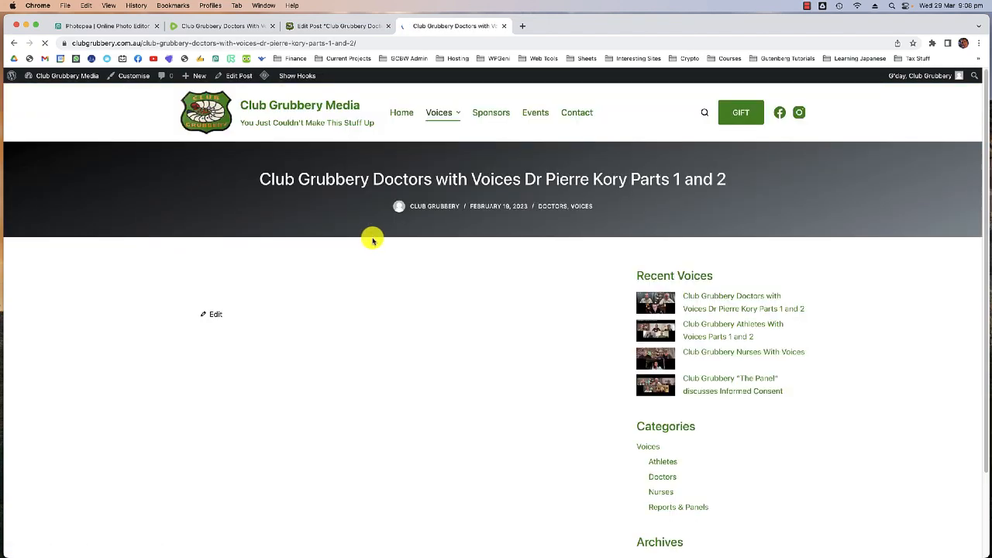
pyautogui.scroll(-5, 150, 265)
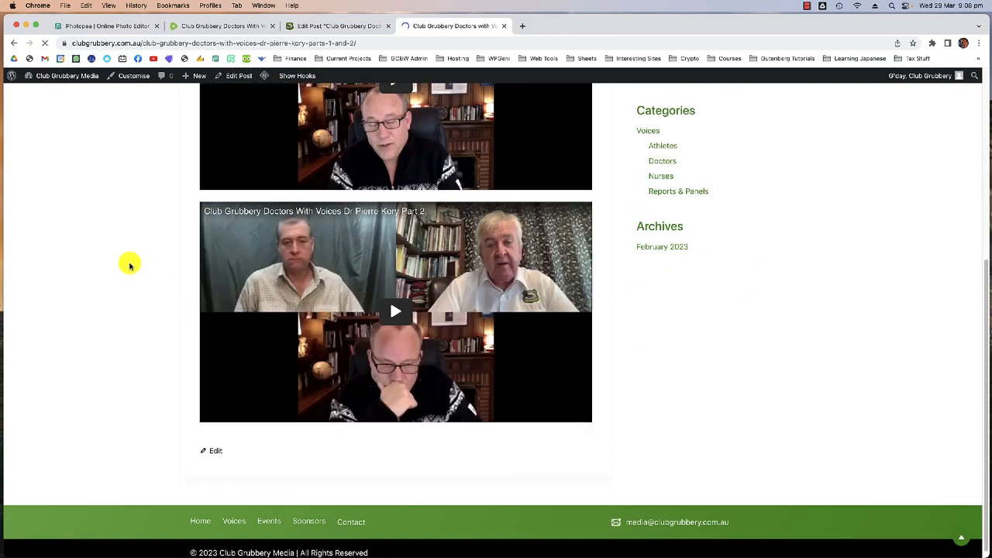
pyautogui.scroll(2, 232, 232)
pyautogui.scroll(-2, 358, 206)
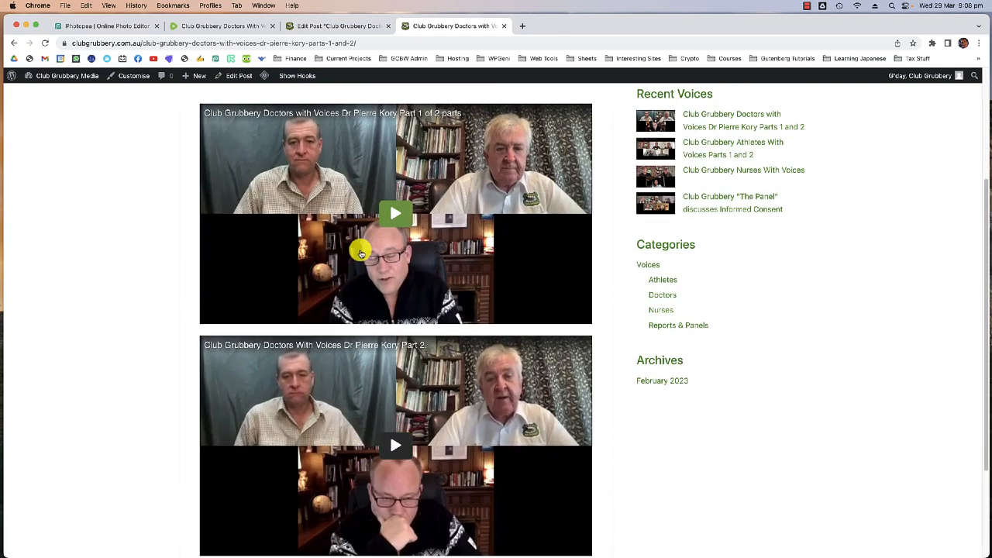
pyautogui.scroll(4, 339, 293)
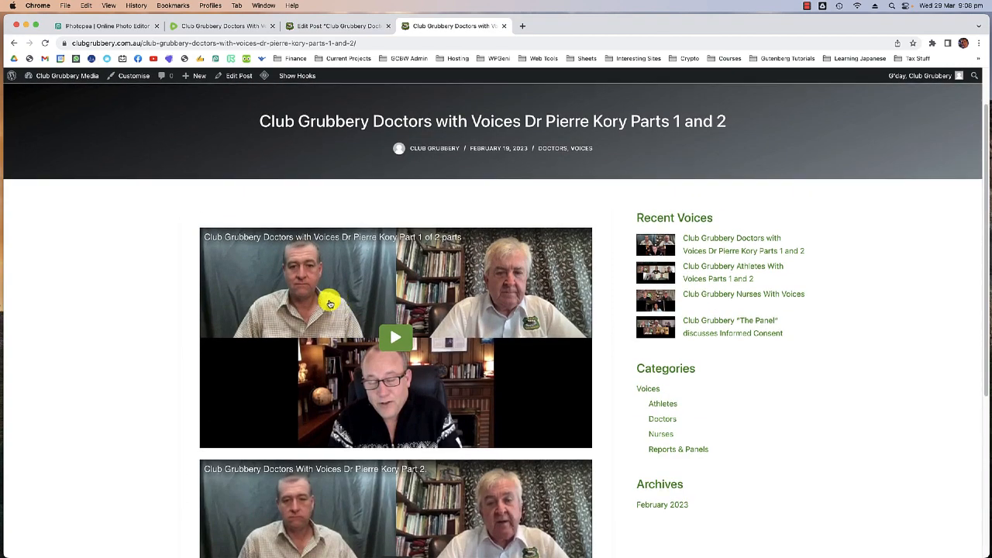
pyautogui.scroll(-5, 332, 221)
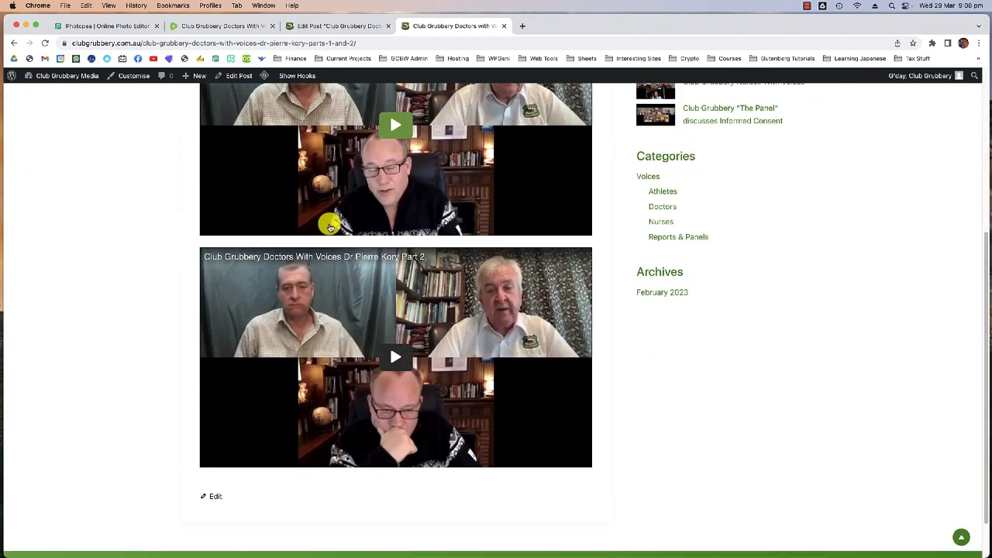
pyautogui.scroll(3, 377, 261)
pyautogui.scroll(3, 172, 270)
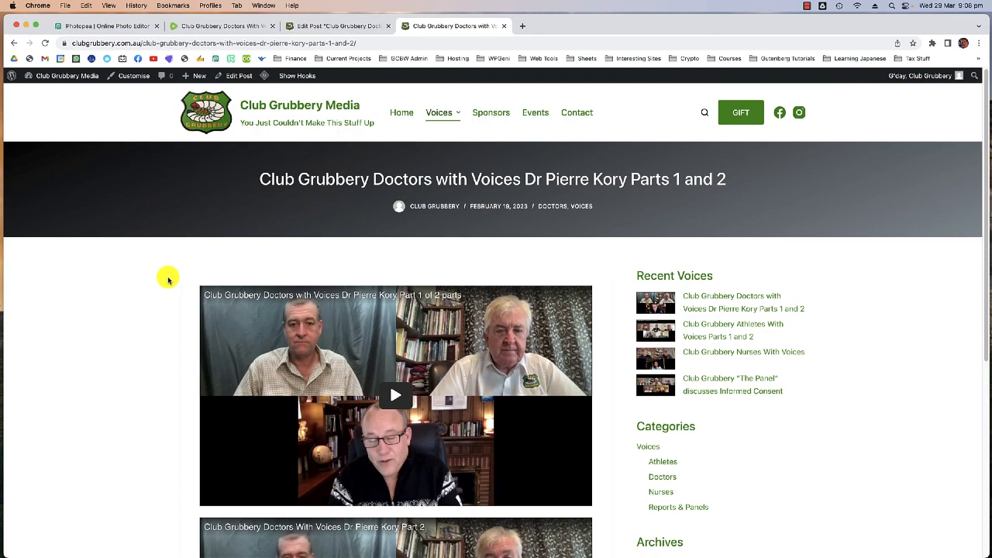
pyautogui.click(235, 23)
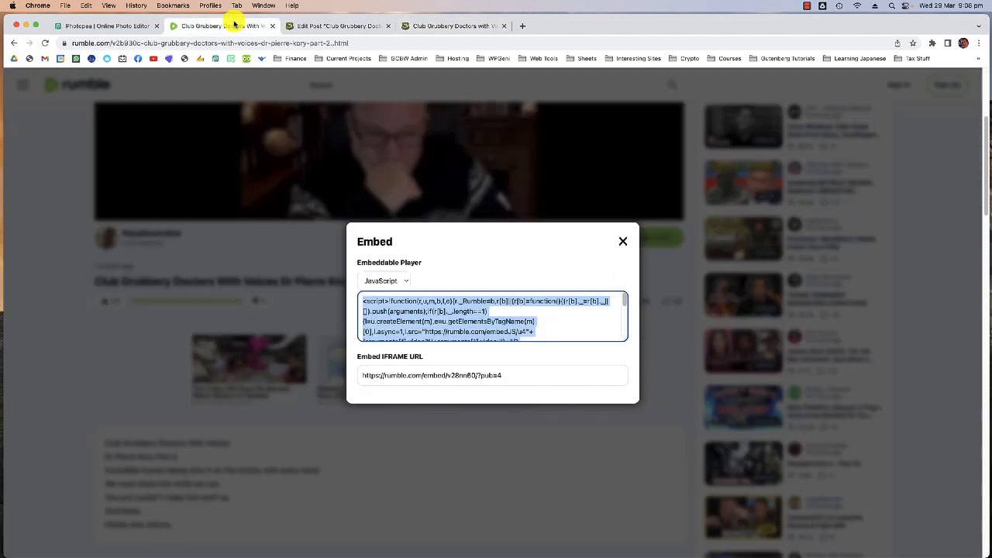
# Close the Part 2 embed window and go back to the RoyalAustralian channel's video list
pyautogui.click(624, 241)
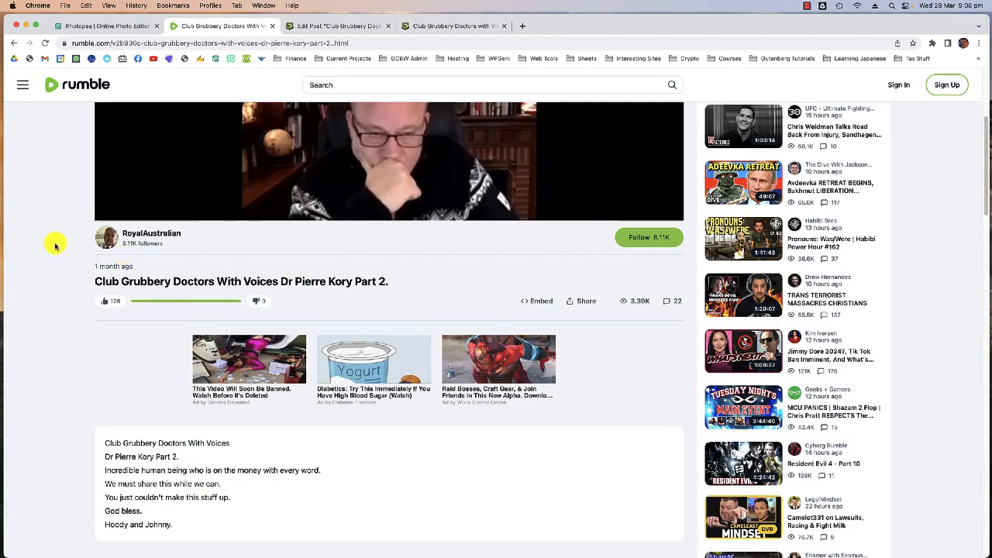
pyautogui.scroll(3, 55, 255)
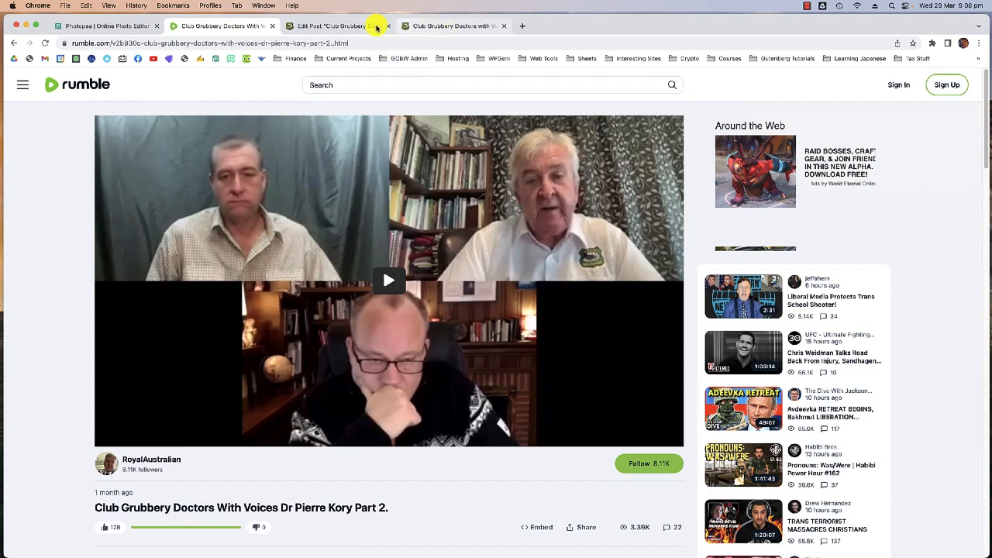
pyautogui.click(438, 25)
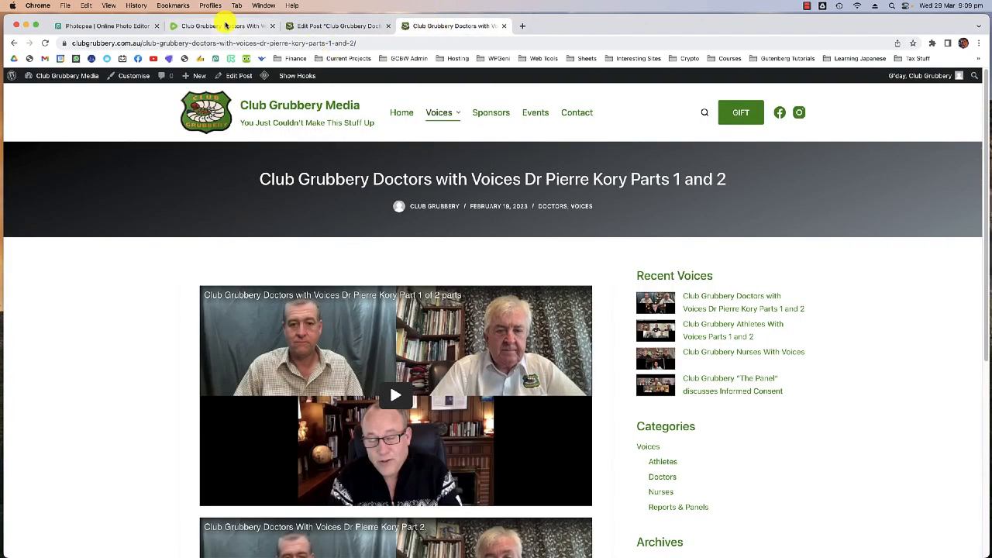
pyautogui.click(249, 26)
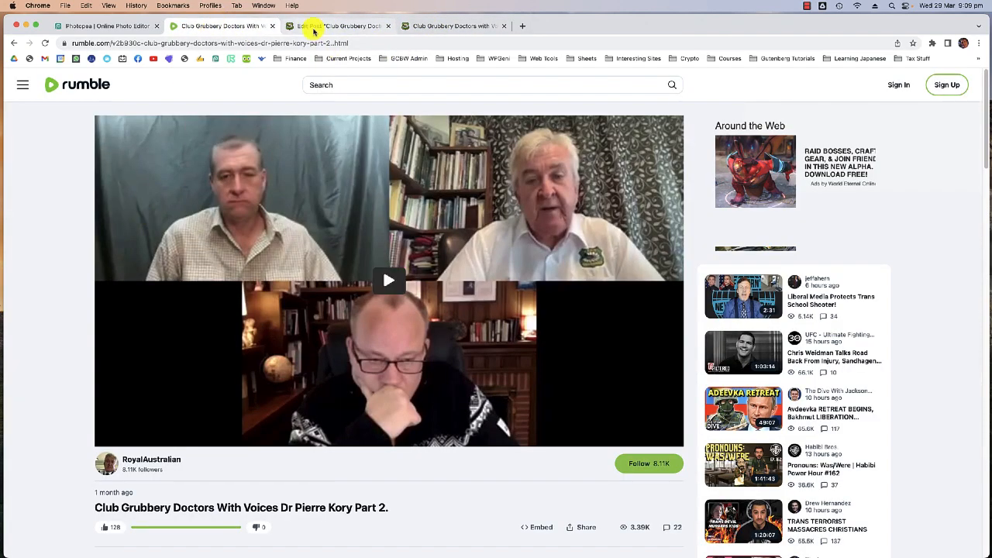
pyautogui.click(16, 43)
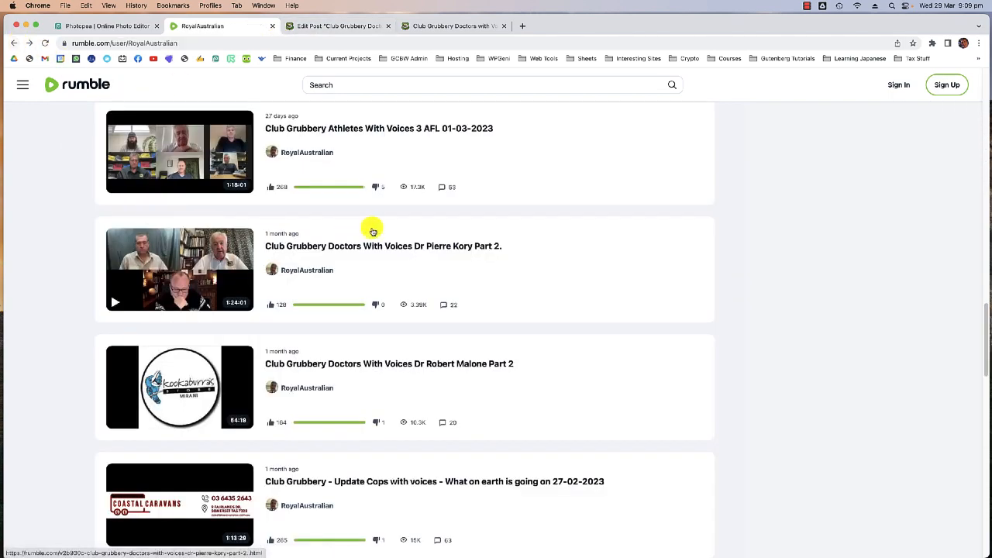
# Browse the channel's full video list for the next videos to embed
pyautogui.scroll(-2, 458, 210)
pyautogui.scroll(2, 426, 203)
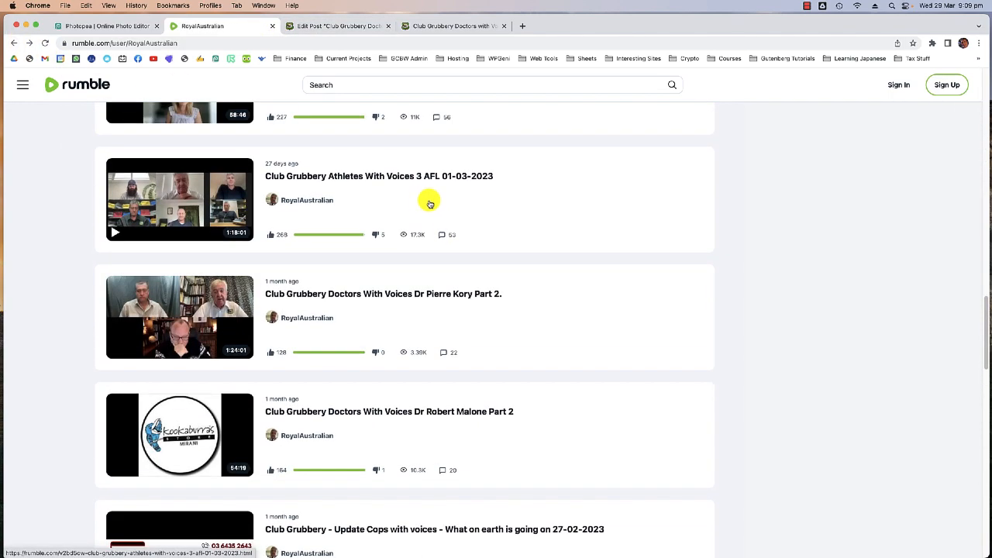
pyautogui.scroll(-3, 419, 201)
pyautogui.scroll(-1, 372, 199)
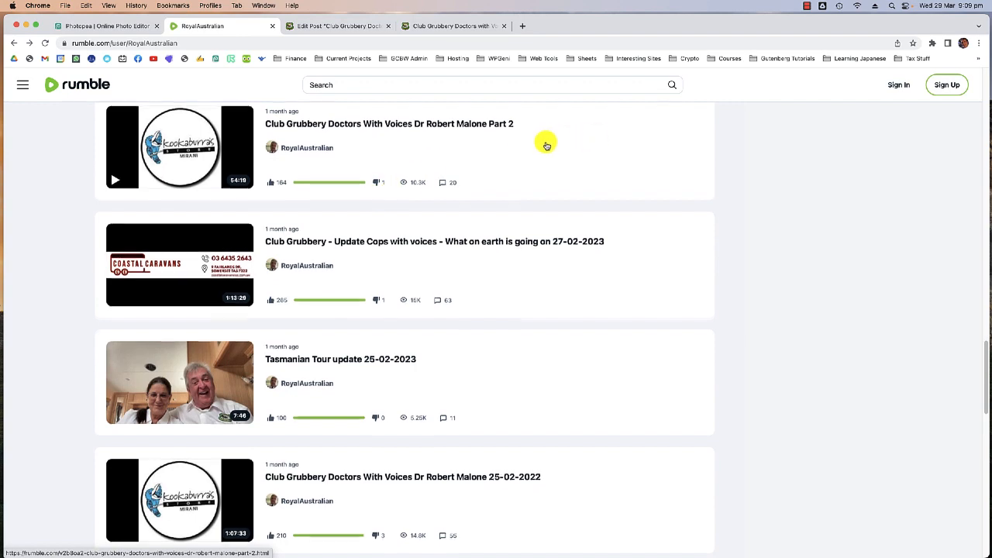
pyautogui.scroll(-4, 388, 268)
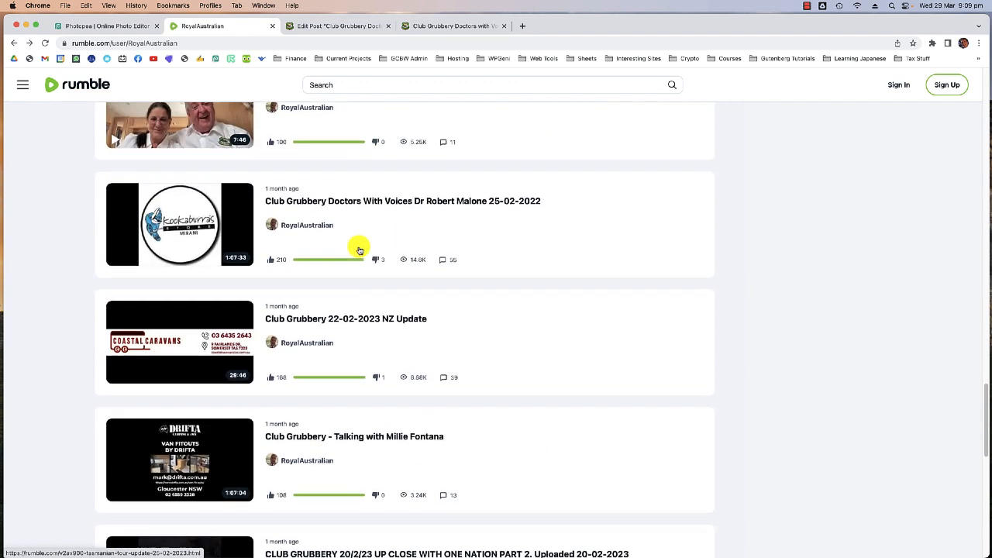
pyautogui.scroll(2, 360, 246)
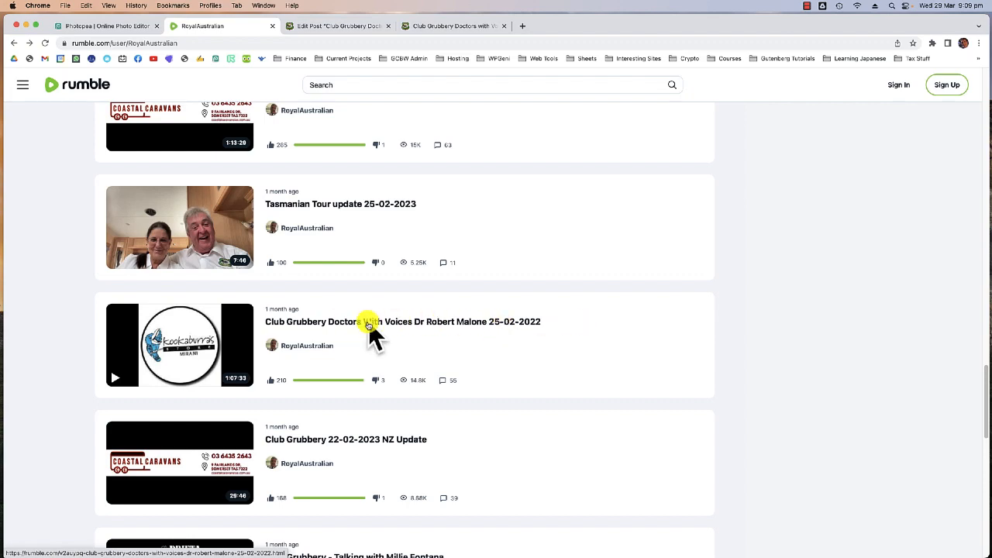
pyautogui.scroll(1, 385, 318)
pyautogui.scroll(5, 364, 306)
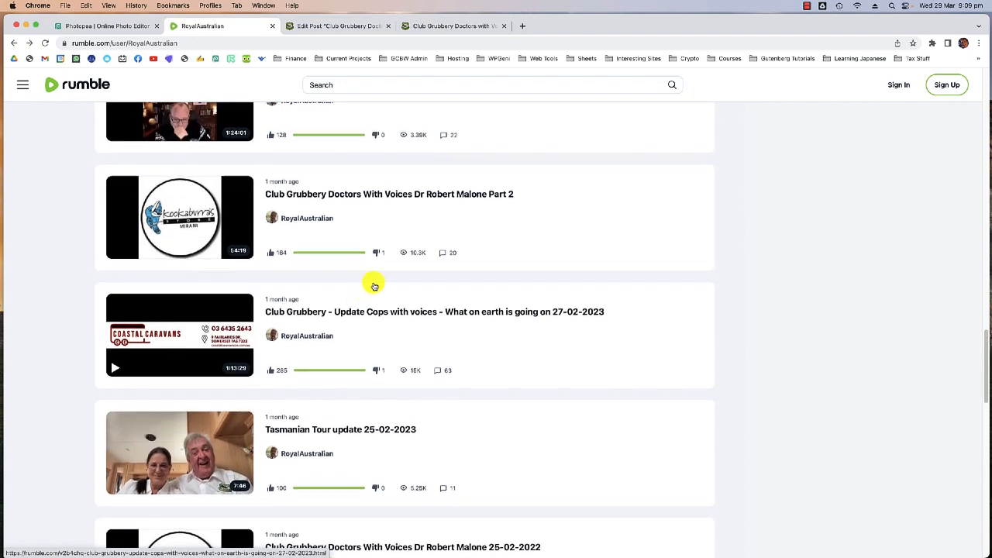
pyautogui.scroll(-2, 374, 282)
pyautogui.scroll(1, 391, 201)
pyautogui.scroll(-8, 349, 218)
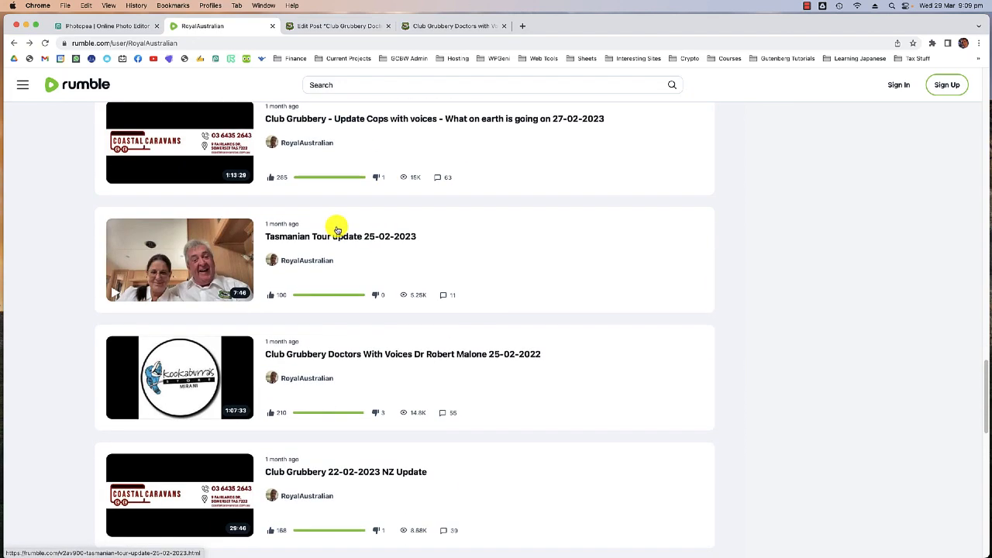
pyautogui.scroll(3, 347, 260)
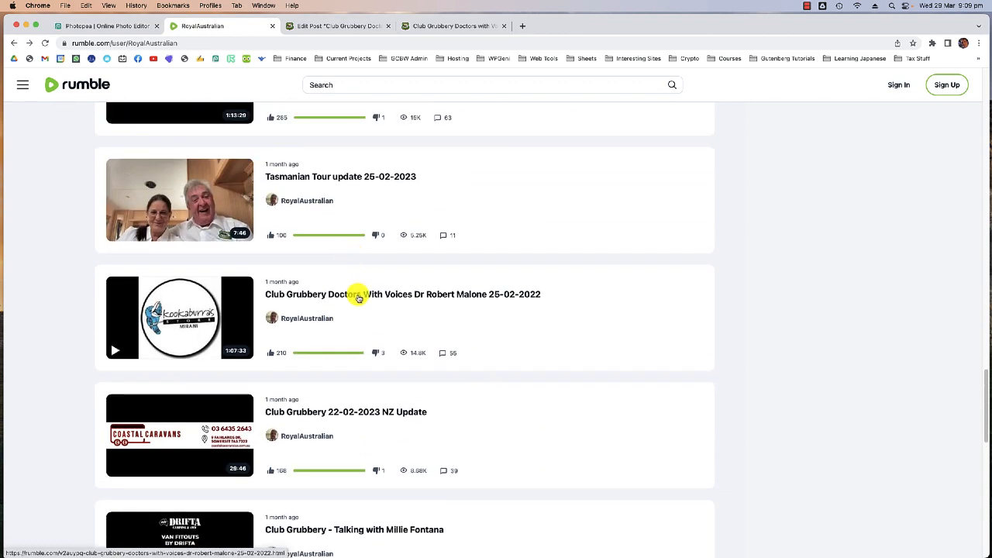
pyautogui.click(335, 26)
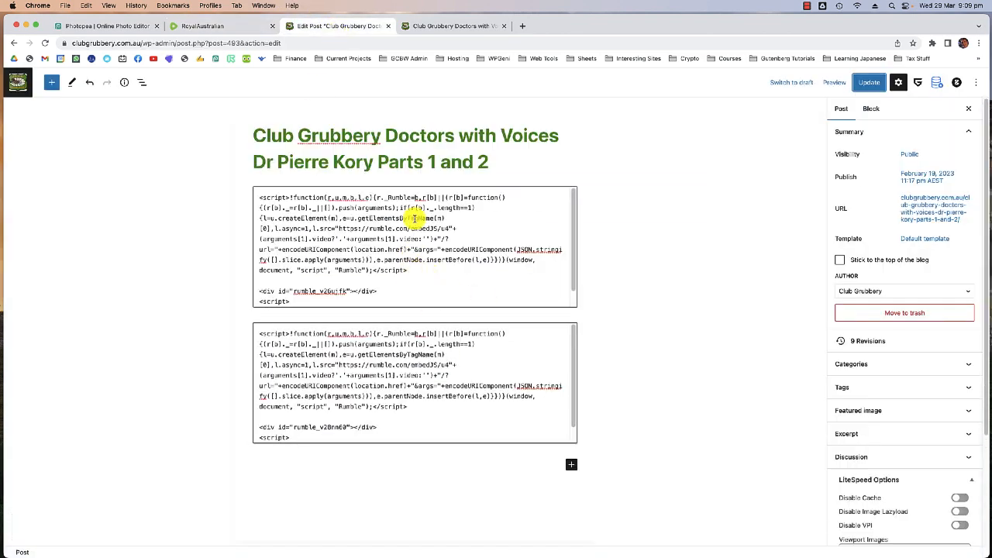
pyautogui.click(222, 24)
pyautogui.scroll(-2, 359, 246)
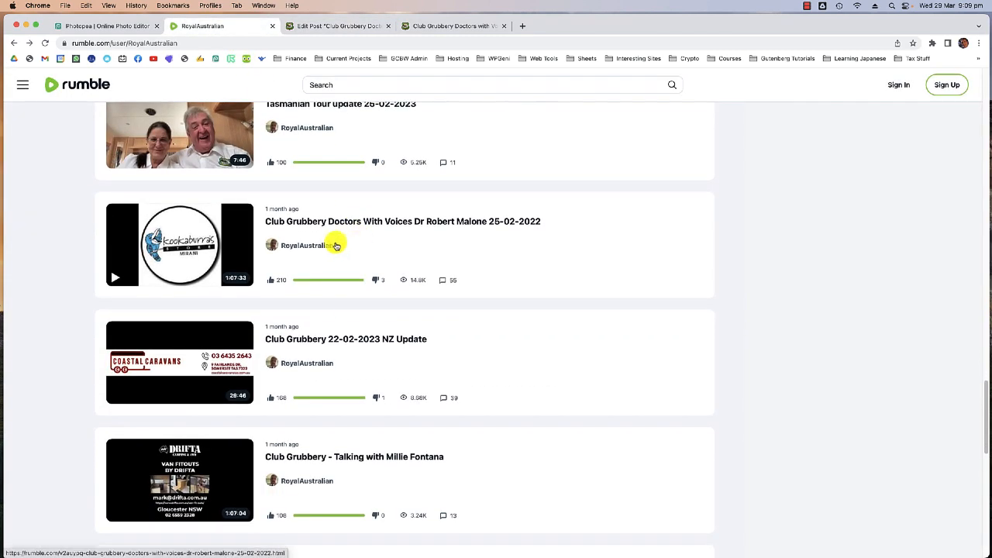
pyautogui.scroll(-3, 337, 245)
pyautogui.scroll(4, 325, 239)
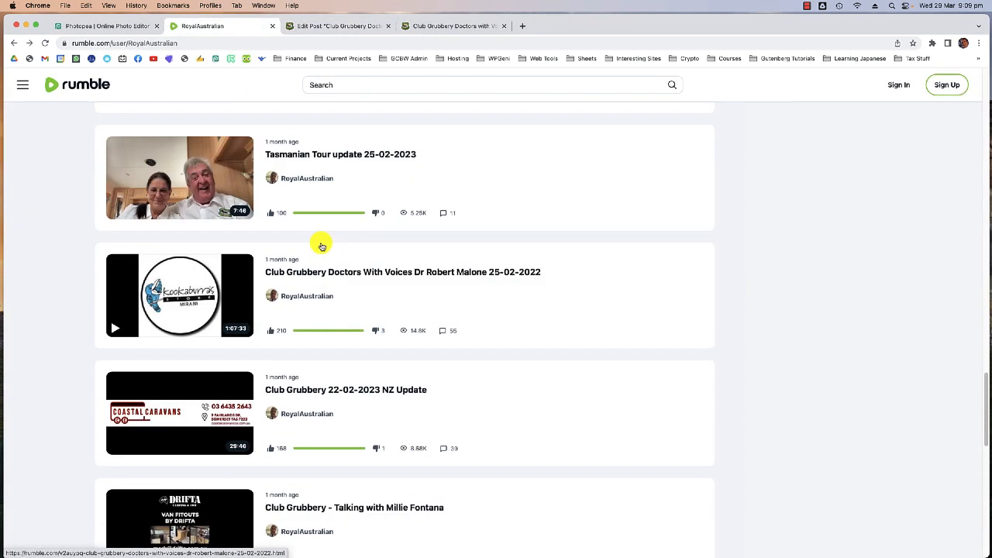
pyautogui.scroll(2, 322, 246)
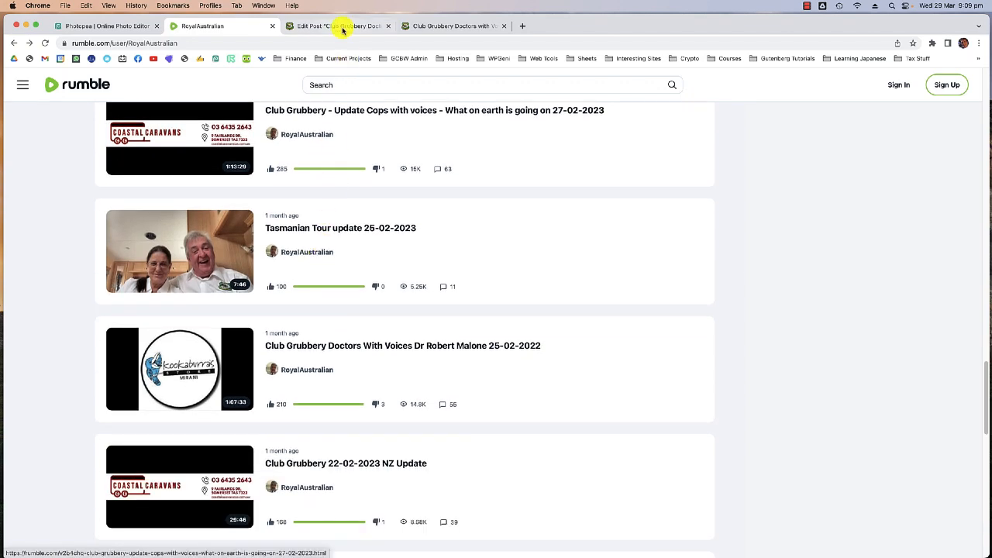
pyautogui.click(454, 26)
# Scroll through the live Pierre Kory post to review its Part 1 and Part 2 players
pyautogui.scroll(-4, 151, 242)
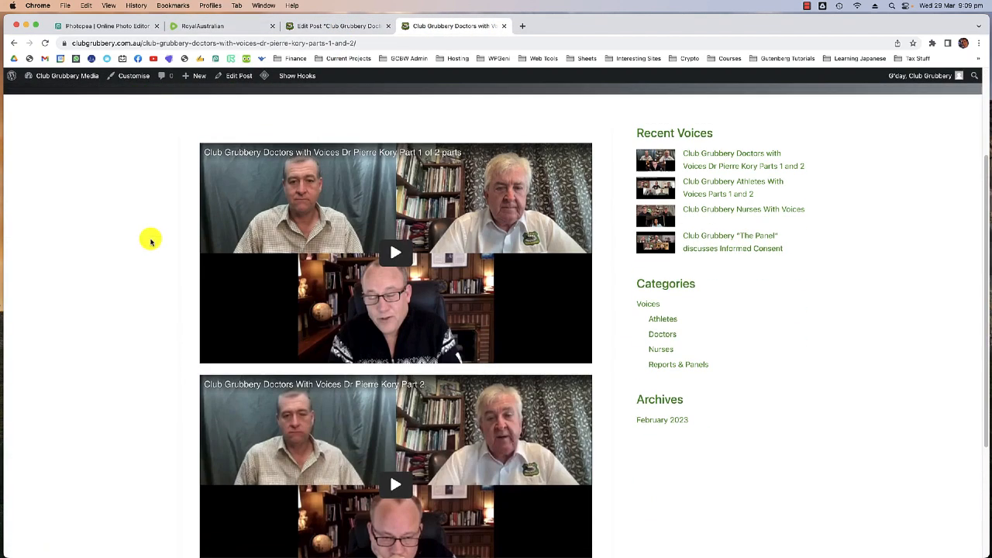
pyautogui.scroll(4, 146, 239)
pyautogui.scroll(-4, 159, 241)
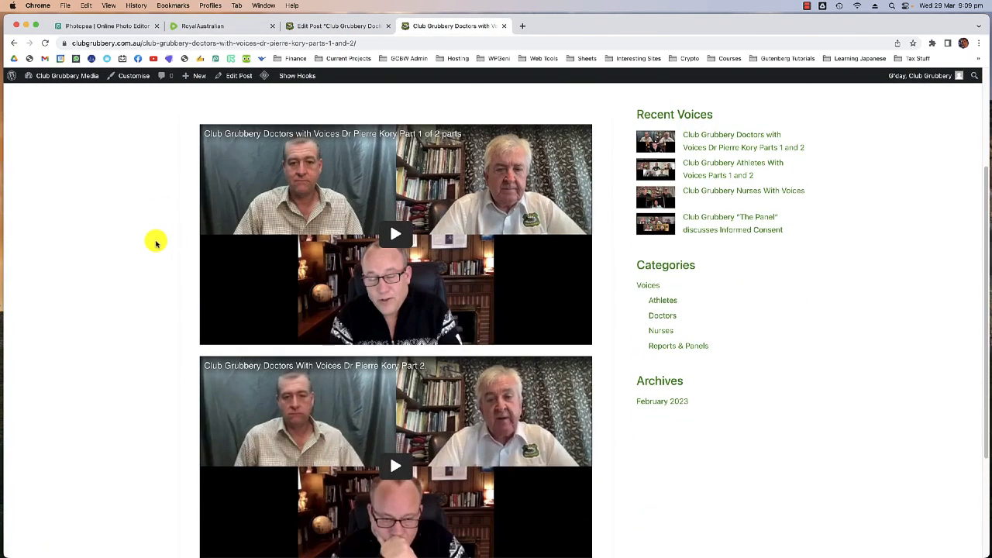
pyautogui.scroll(-2, 151, 239)
pyautogui.scroll(5, 155, 240)
pyautogui.scroll(-5, 367, 281)
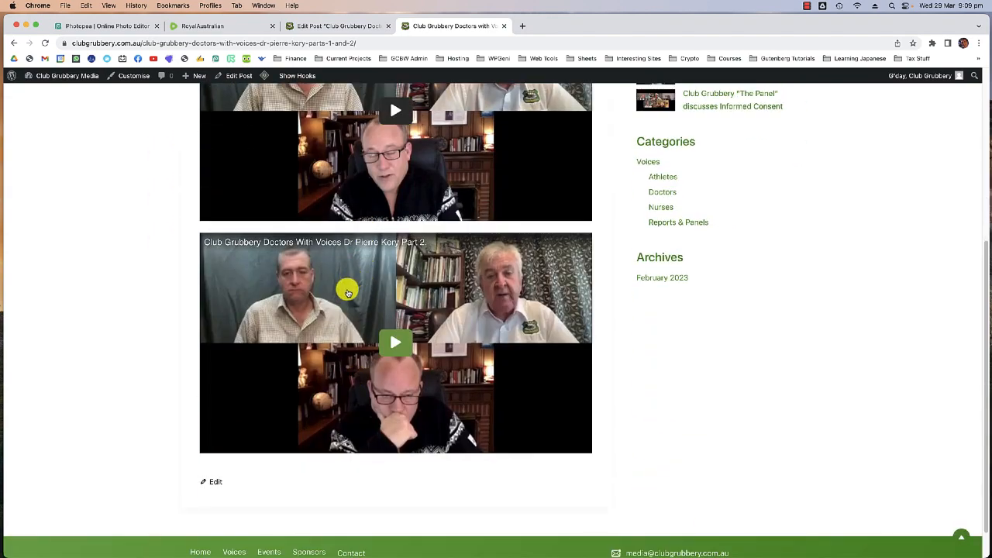
pyautogui.scroll(5, 348, 292)
pyautogui.scroll(-5, 161, 316)
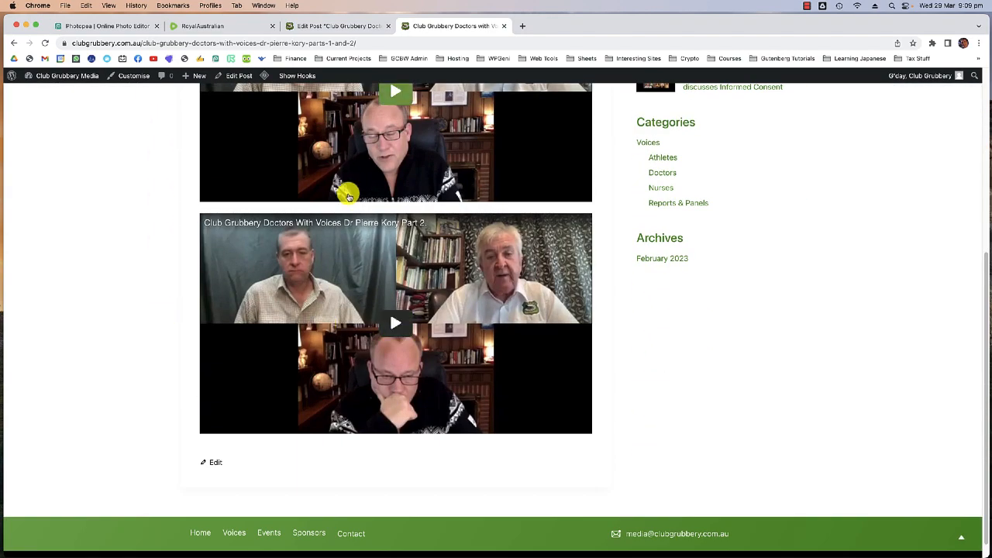
pyautogui.scroll(3, 348, 196)
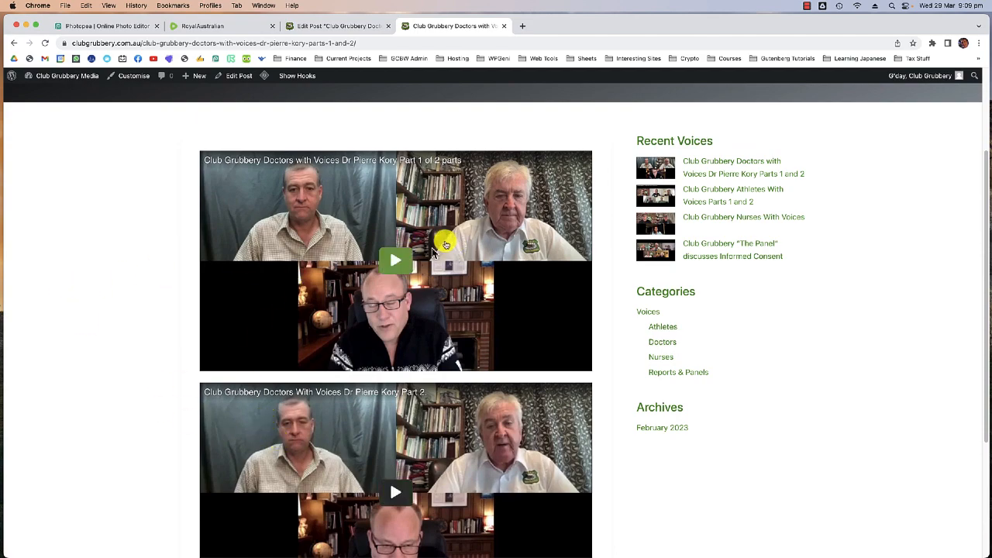
pyautogui.scroll(-1, 151, 256)
pyautogui.scroll(-3, 168, 252)
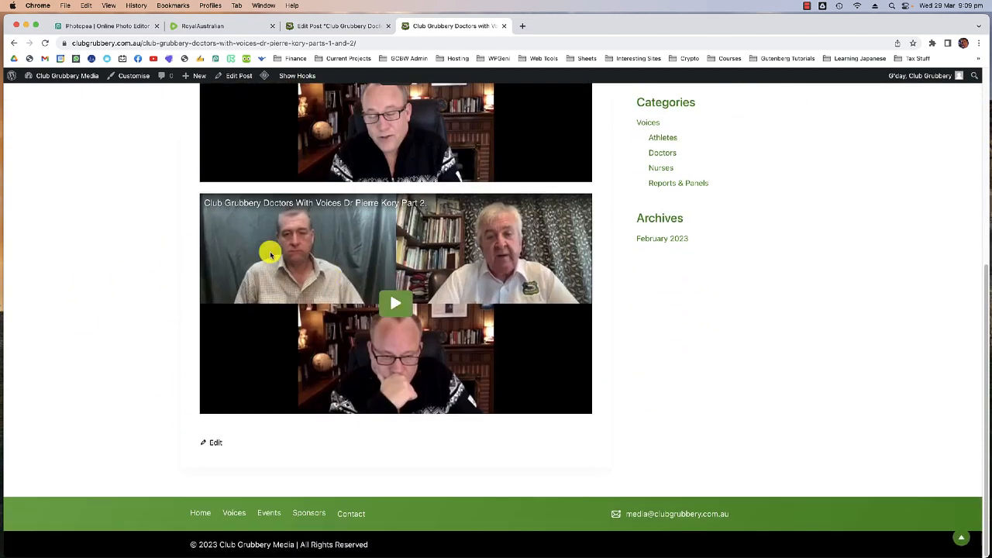
pyautogui.scroll(10, 181, 217)
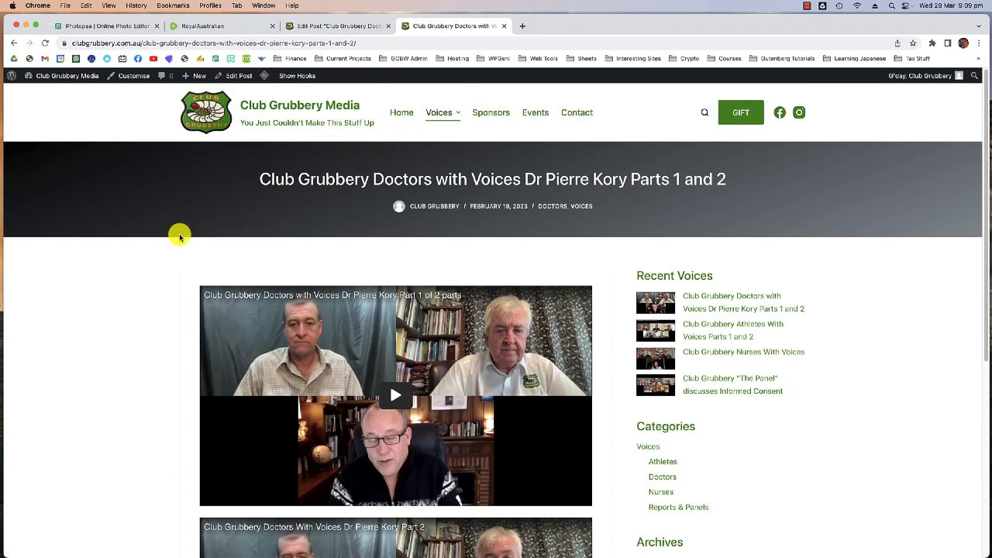
pyautogui.moveTo(444, 116)
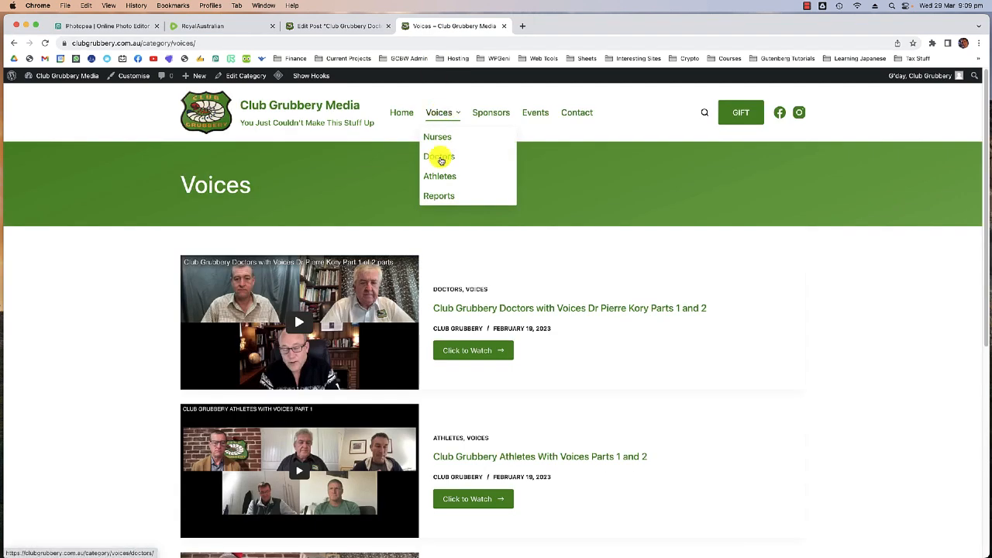
# Choose Doctors under the Voices menu on the live Club Grubbery site
pyautogui.click(441, 159)
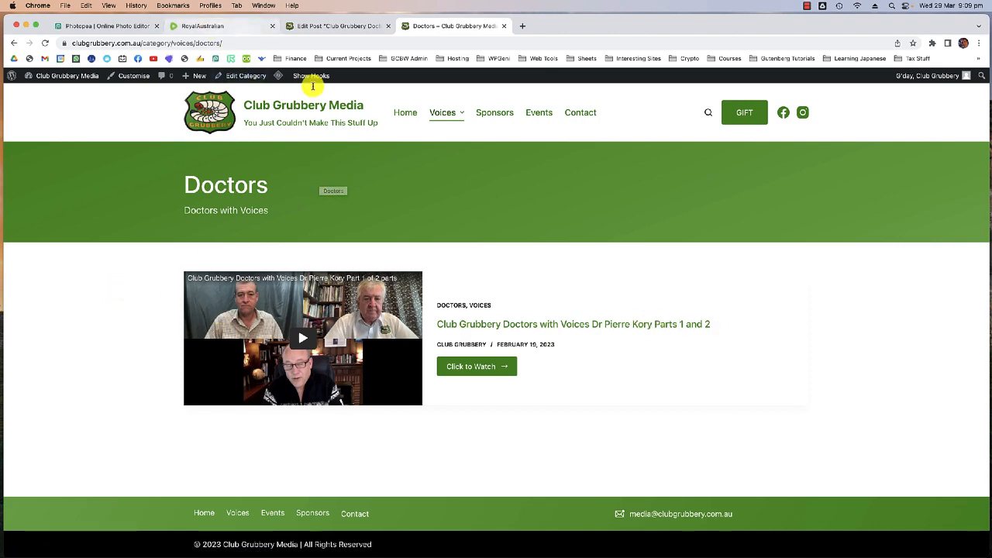
# Scroll the RoyalAustralian channel list to locate the One Nation Part 1 and Part 2 videos
pyautogui.click(200, 26)
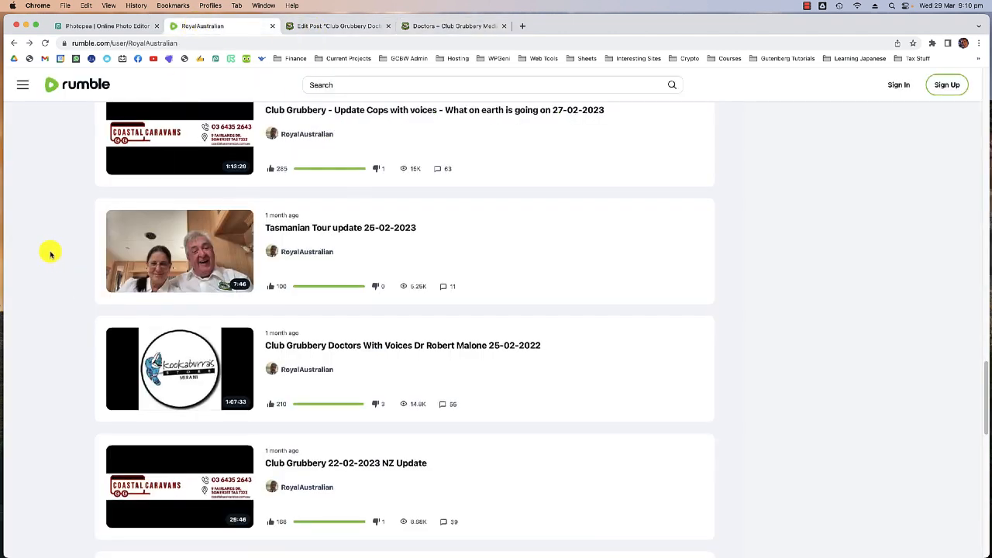
pyautogui.scroll(-5, 46, 240)
pyautogui.scroll(-3, 25, 224)
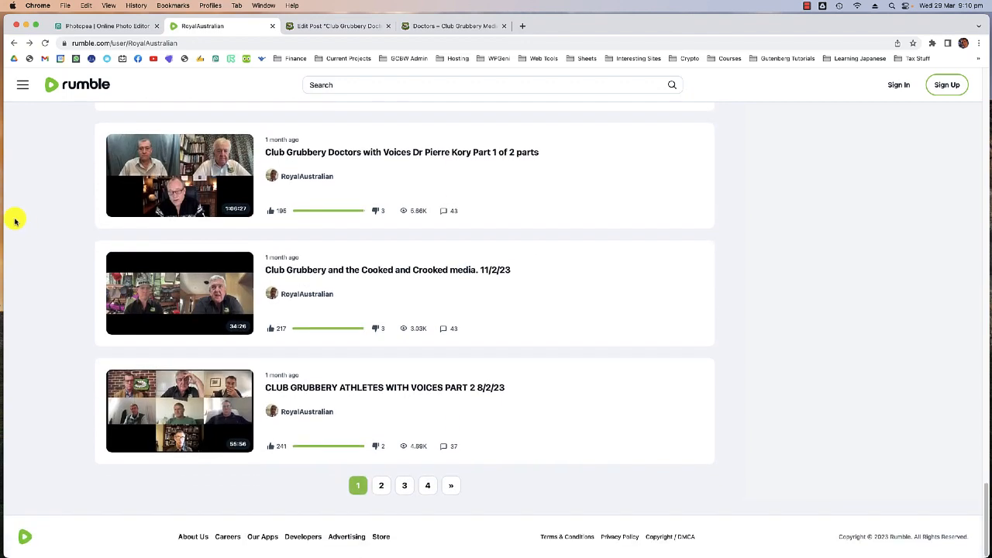
pyautogui.scroll(10, 14, 222)
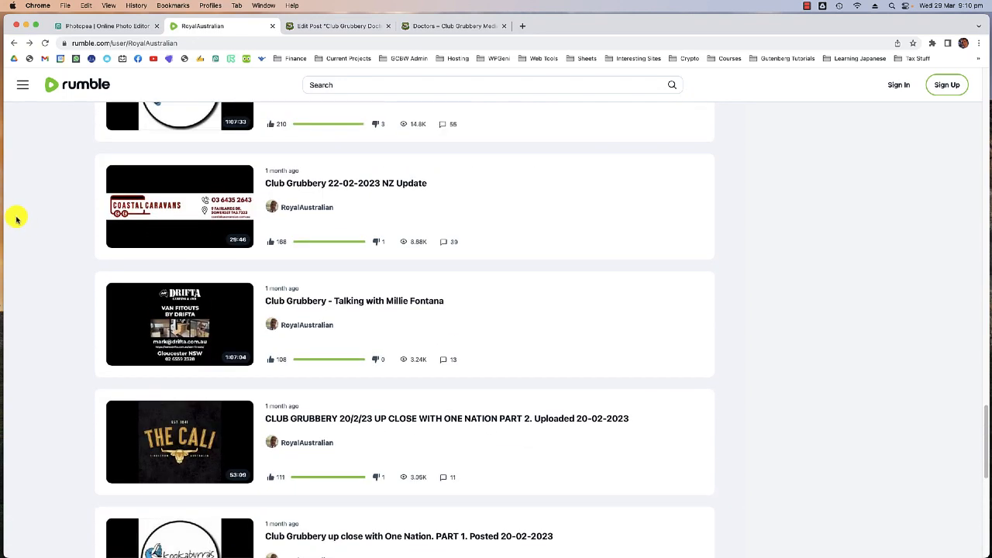
pyautogui.scroll(-3, 15, 219)
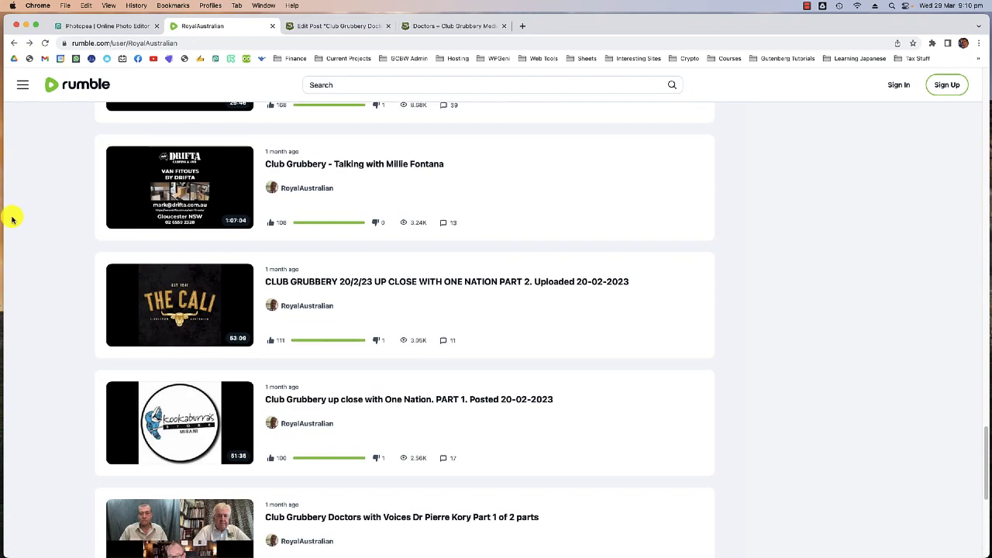
pyautogui.scroll(-3, 11, 219)
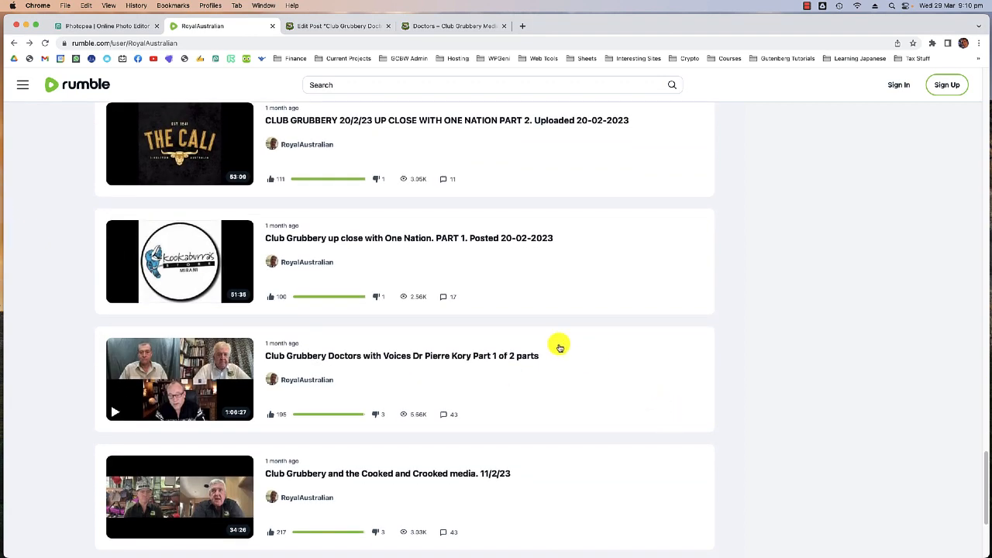
pyautogui.scroll(2, 400, 350)
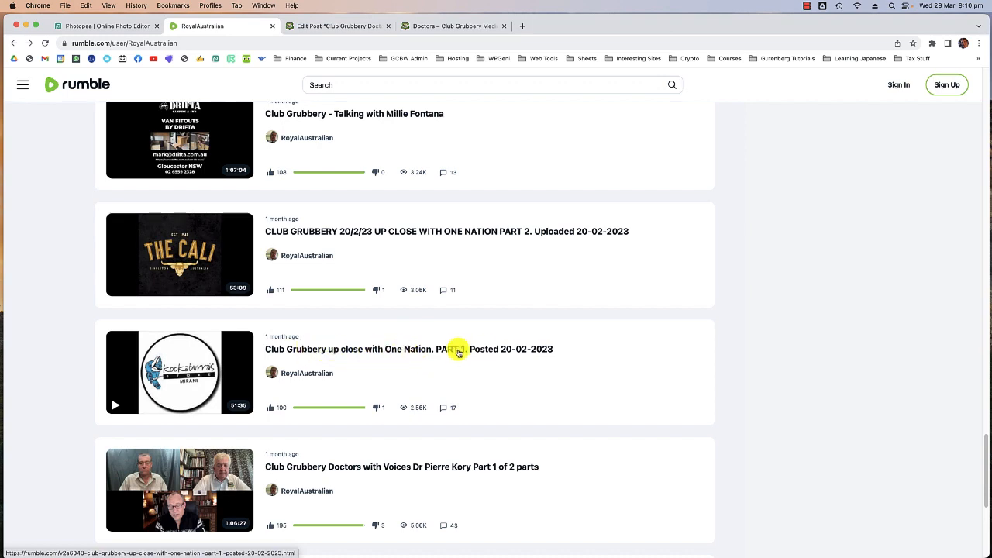
pyautogui.scroll(1, 454, 337)
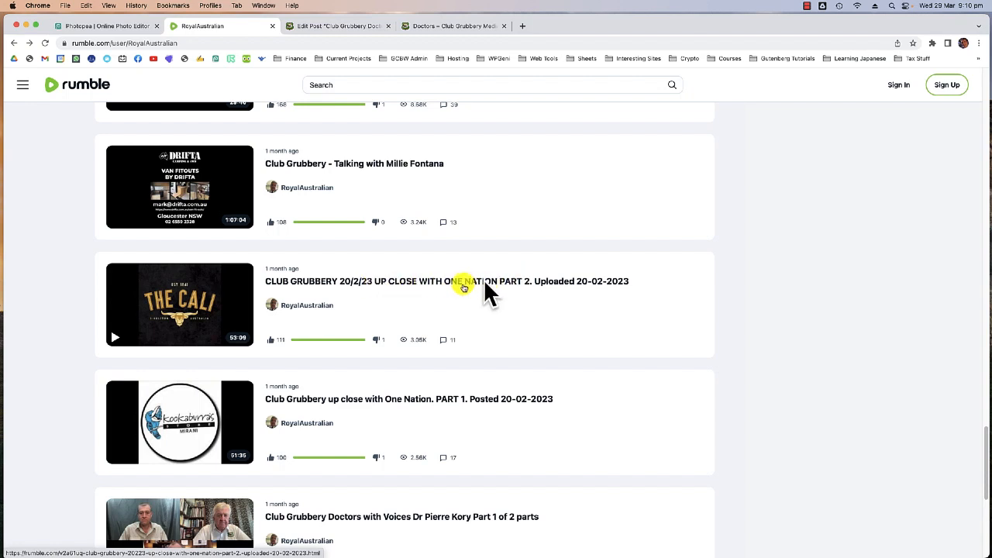
pyautogui.scroll(-1, 425, 287)
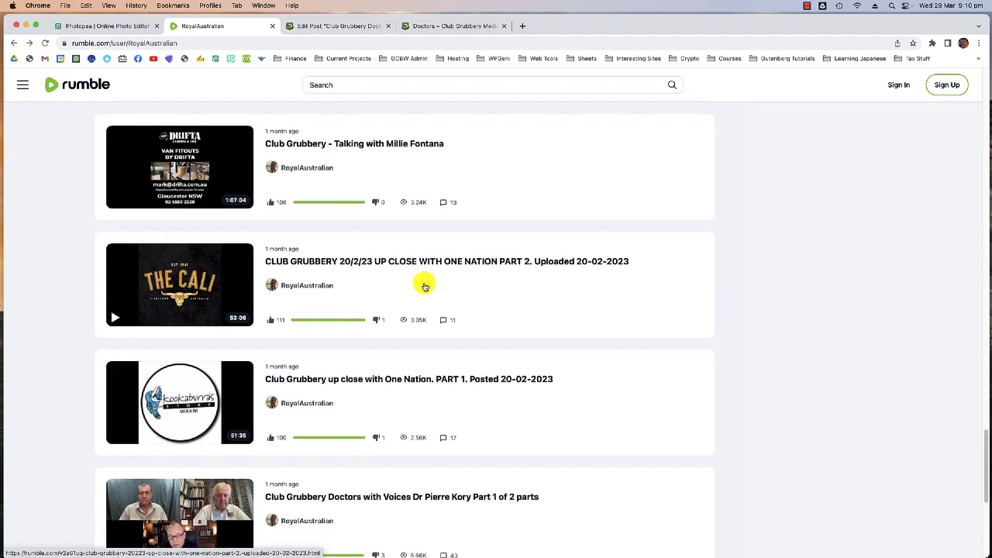
pyautogui.scroll(1, 443, 288)
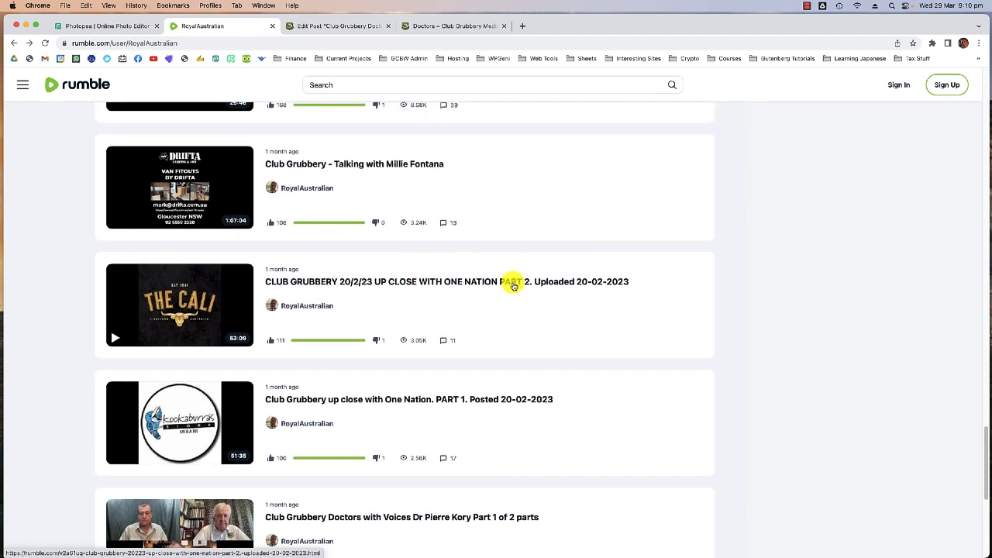
pyautogui.scroll(-1, 423, 286)
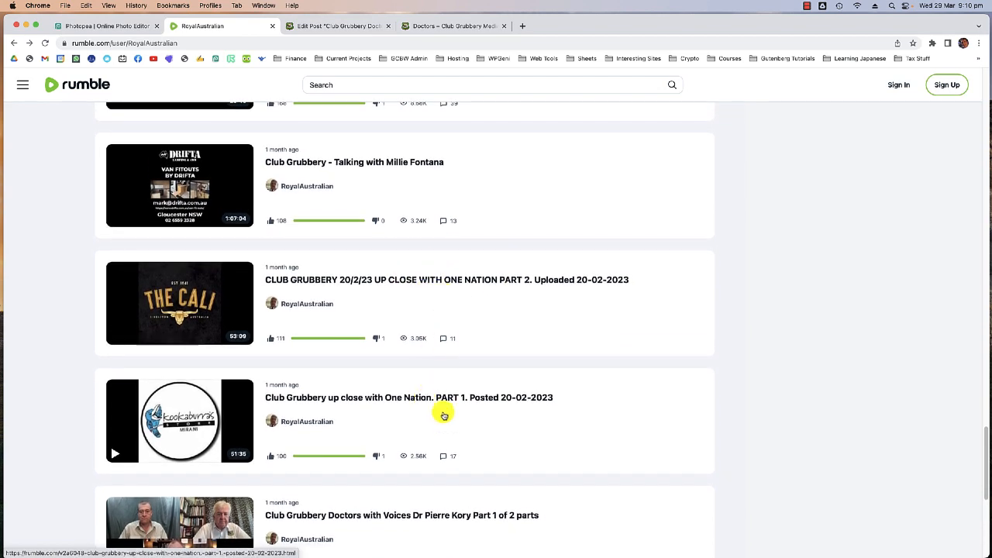
pyautogui.scroll(-3, 444, 417)
pyautogui.scroll(3, 443, 365)
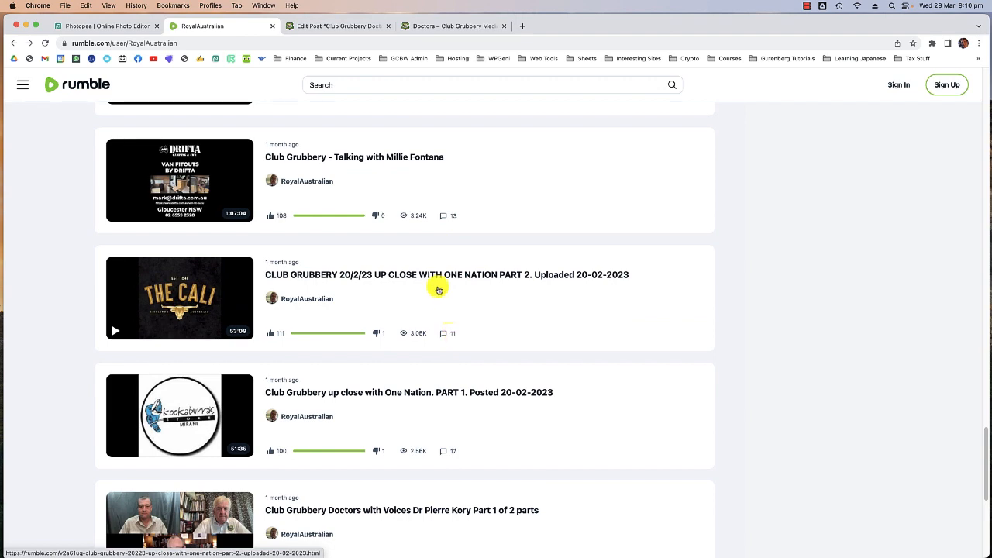
pyautogui.scroll(-1, 439, 290)
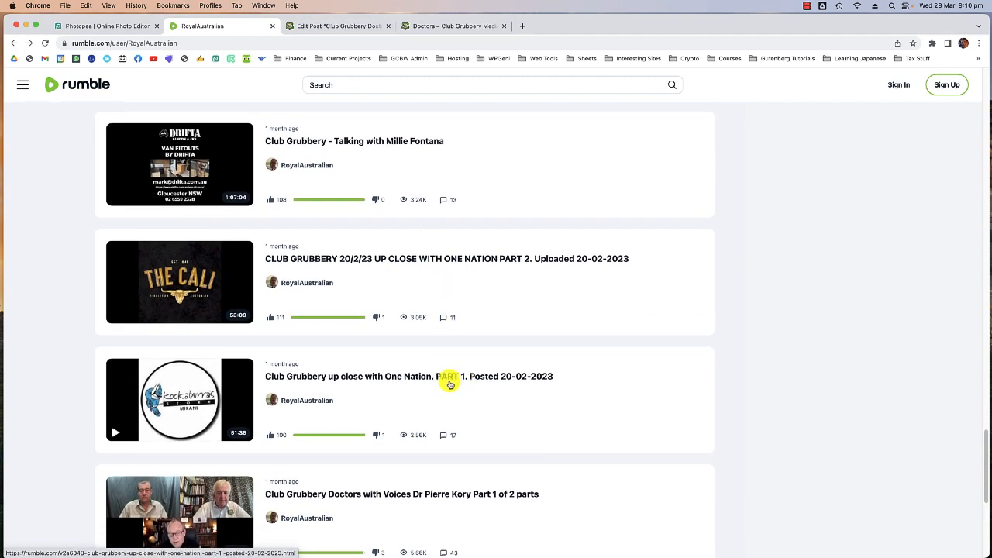
pyautogui.scroll(2, 439, 315)
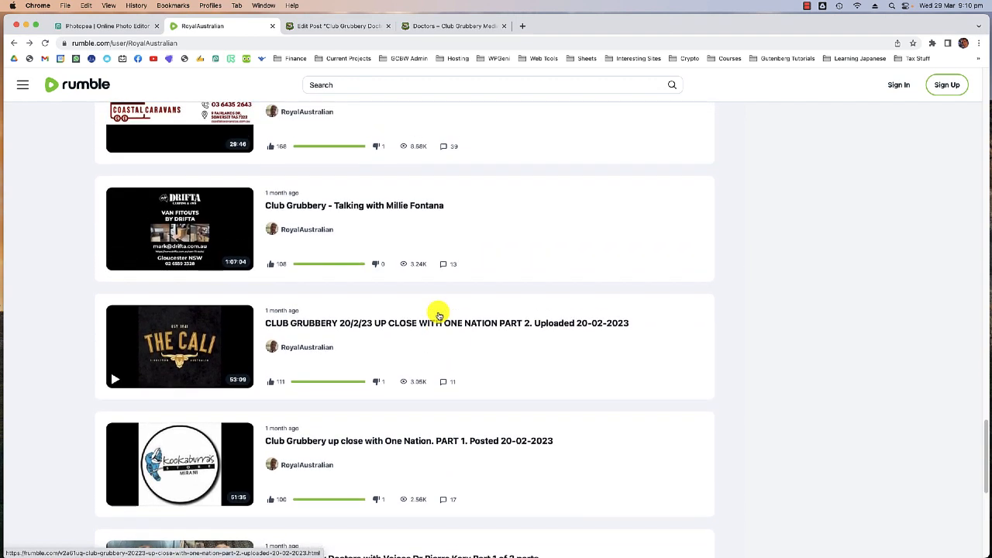
pyautogui.scroll(3, 439, 314)
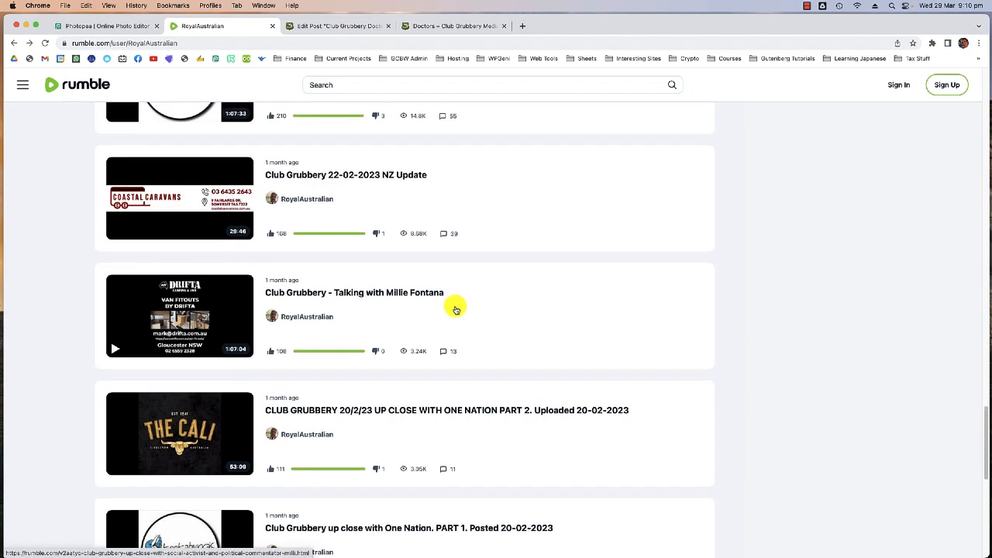
pyautogui.scroll(8, 458, 309)
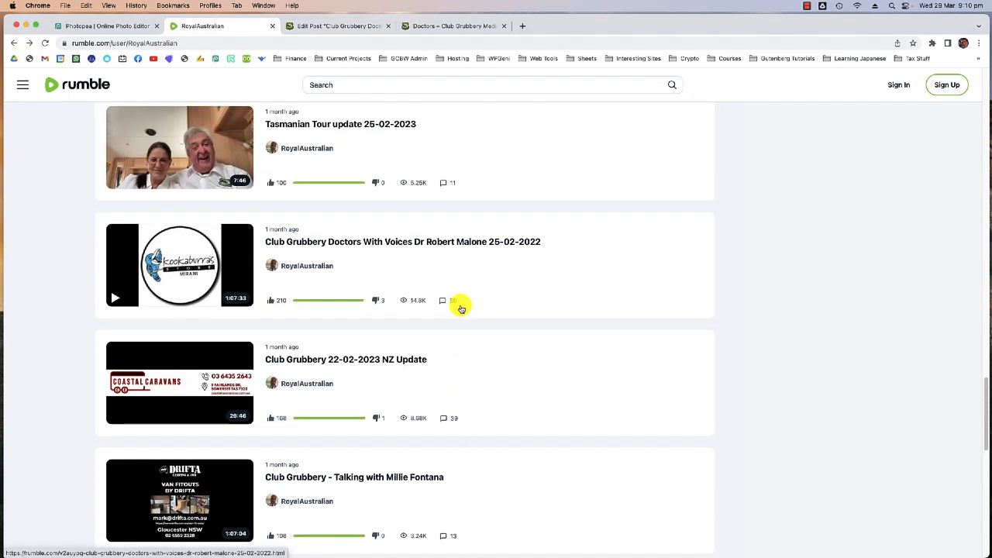
pyautogui.scroll(15, 464, 310)
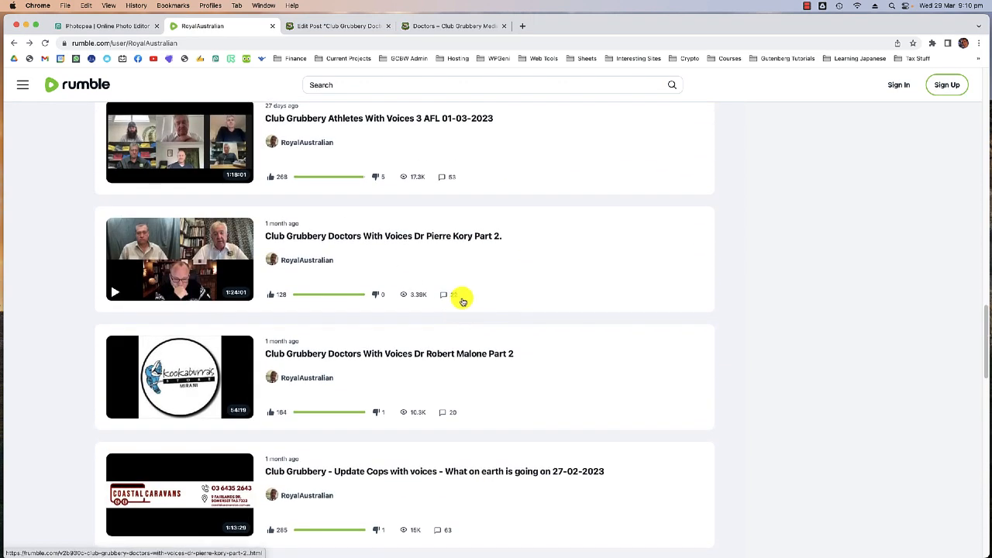
pyautogui.scroll(-3, 460, 298)
pyautogui.scroll(5, 451, 301)
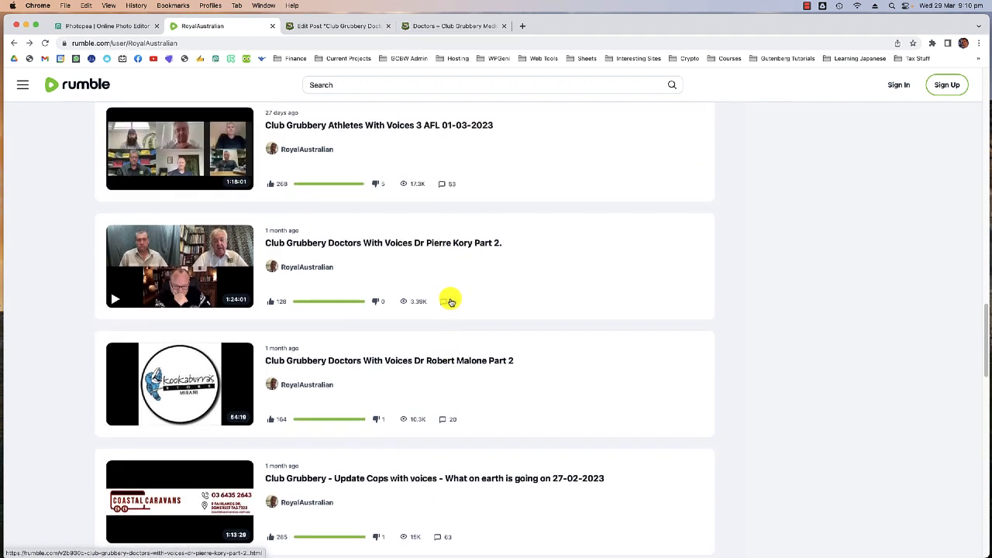
pyautogui.scroll(-15, 452, 302)
pyautogui.scroll(-6, 432, 299)
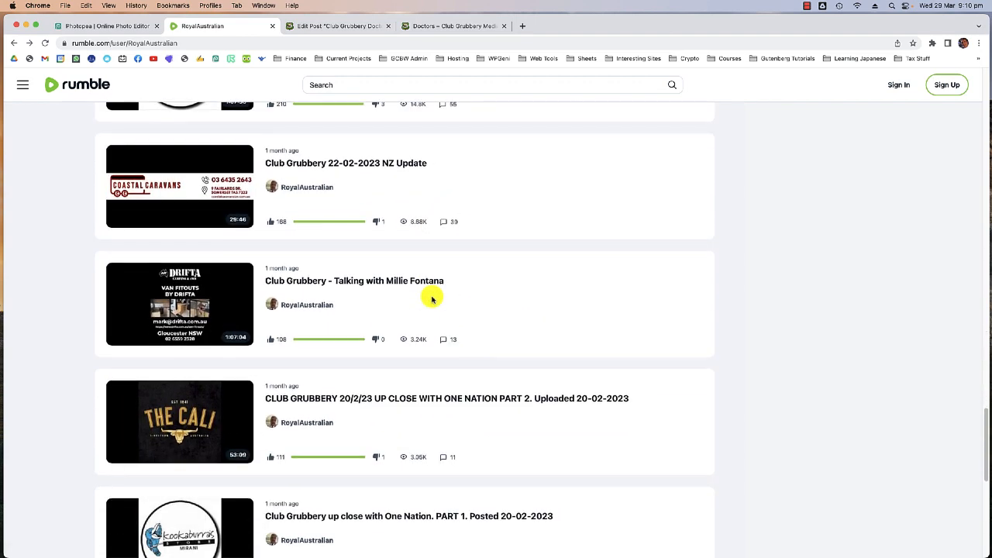
pyautogui.scroll(-2, 415, 309)
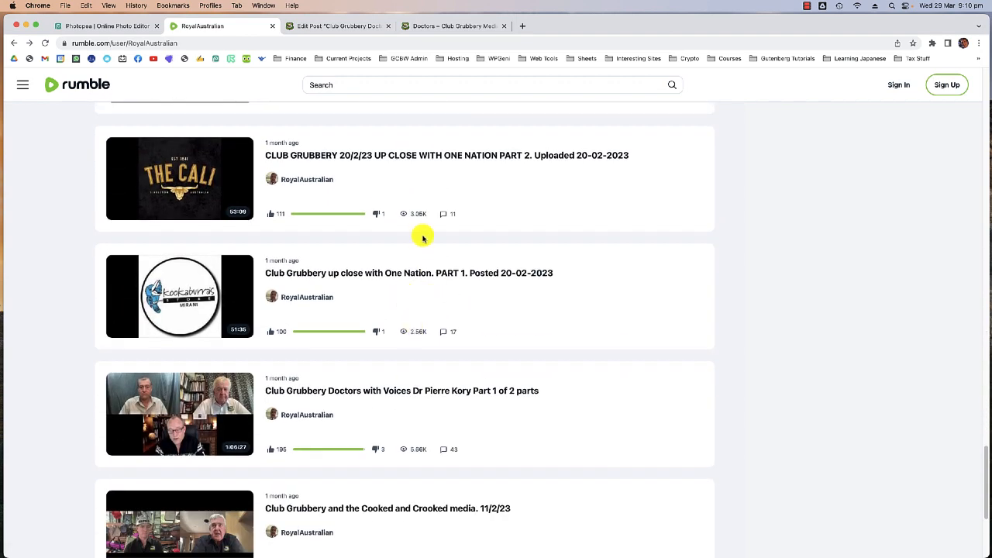
pyautogui.scroll(1, 414, 246)
pyautogui.scroll(-2, 413, 246)
pyautogui.scroll(1, 412, 281)
pyautogui.scroll(3, 413, 281)
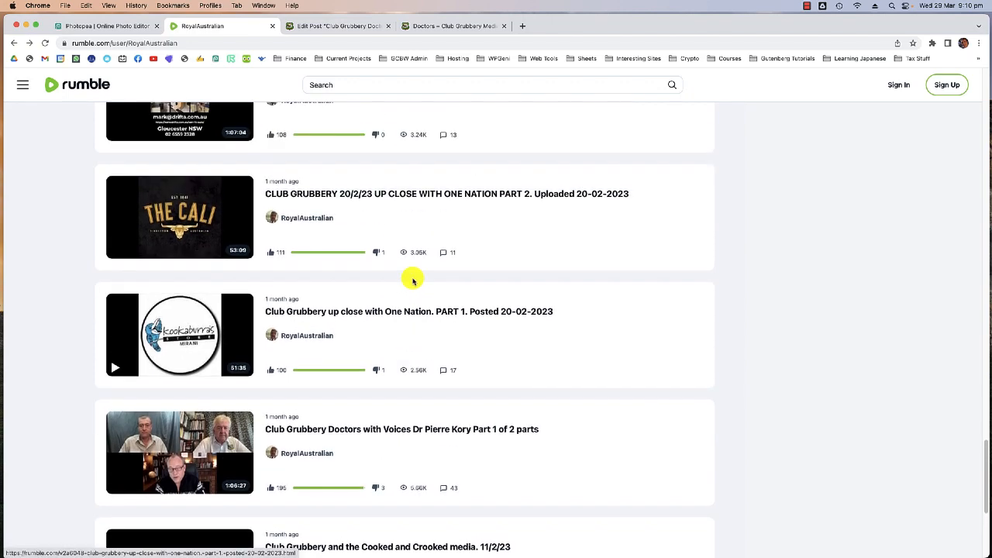
pyautogui.scroll(-1, 413, 283)
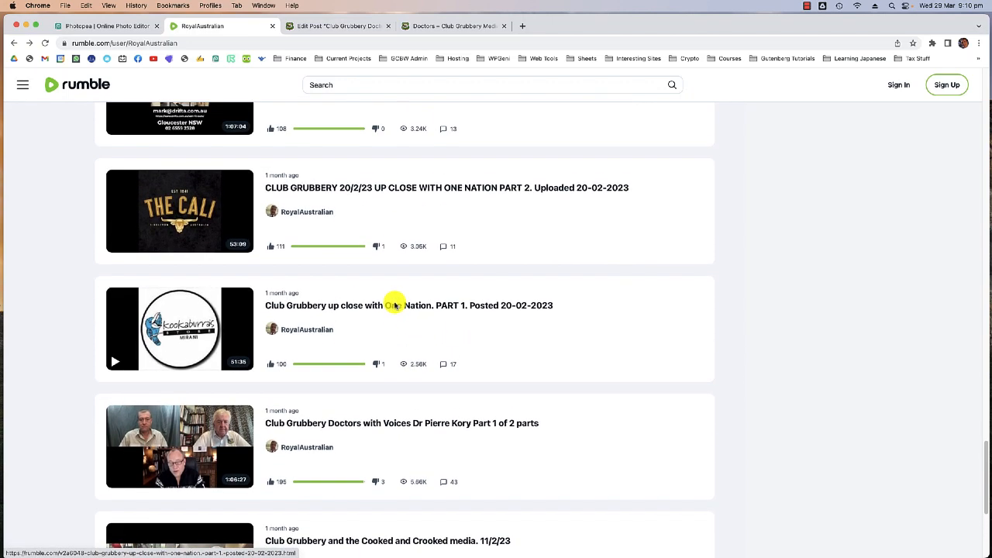
pyautogui.click(446, 26)
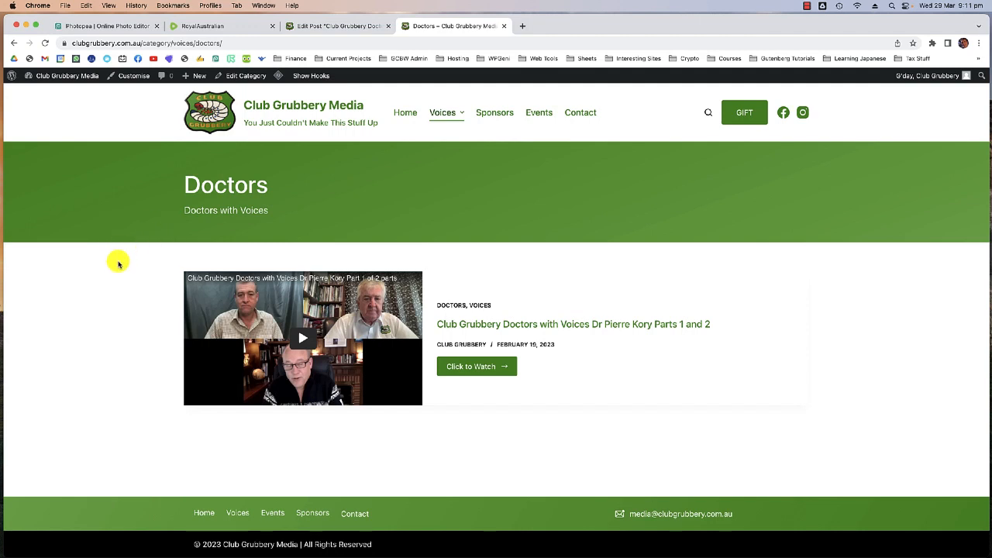
# Leave the Doctors post editor for All Posts and start a new blank post with Add New
pyautogui.click(188, 28)
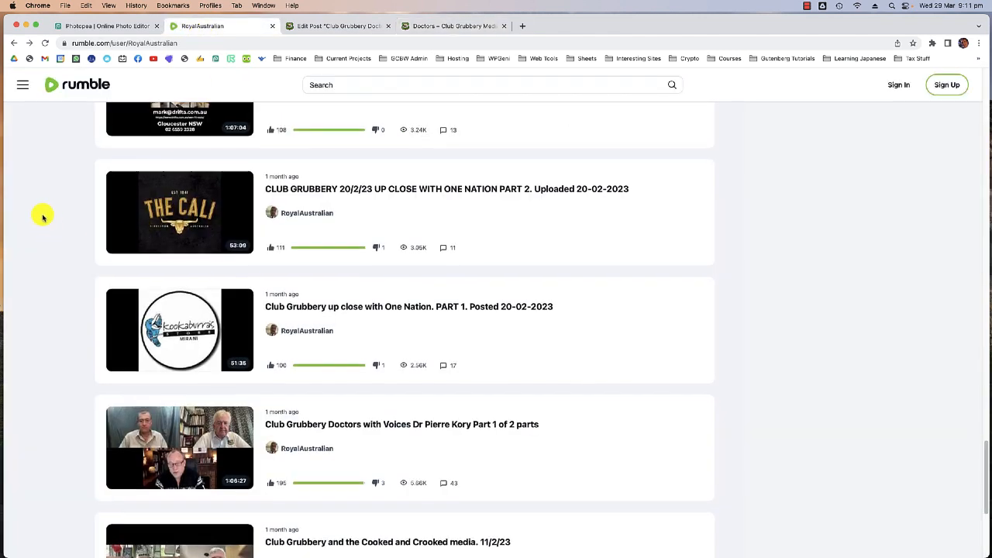
pyautogui.click(317, 27)
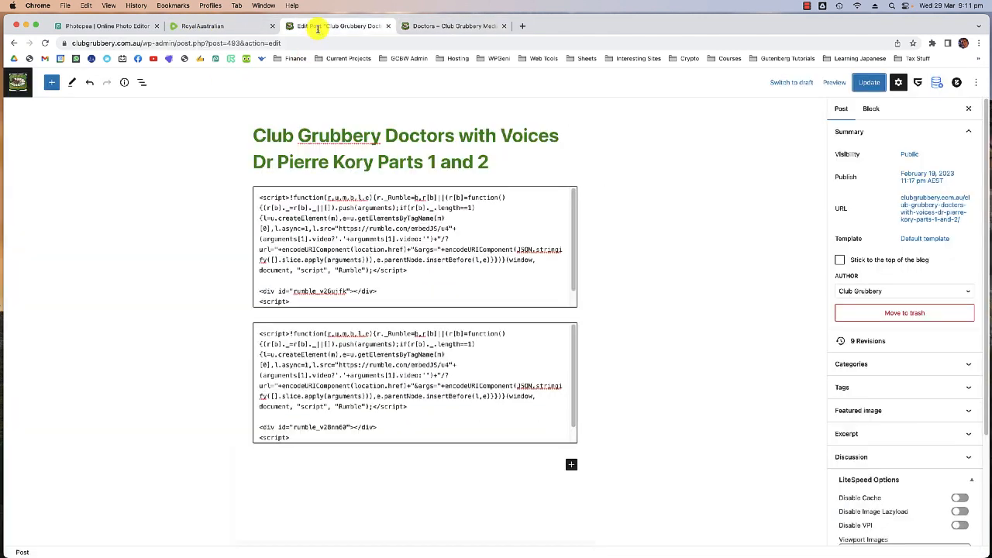
pyautogui.click(28, 88)
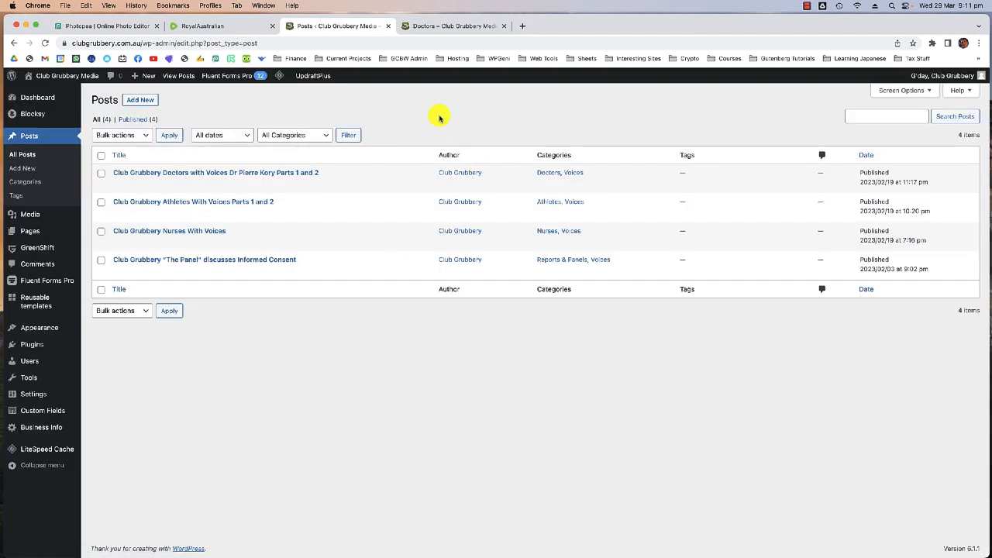
pyautogui.click(153, 100)
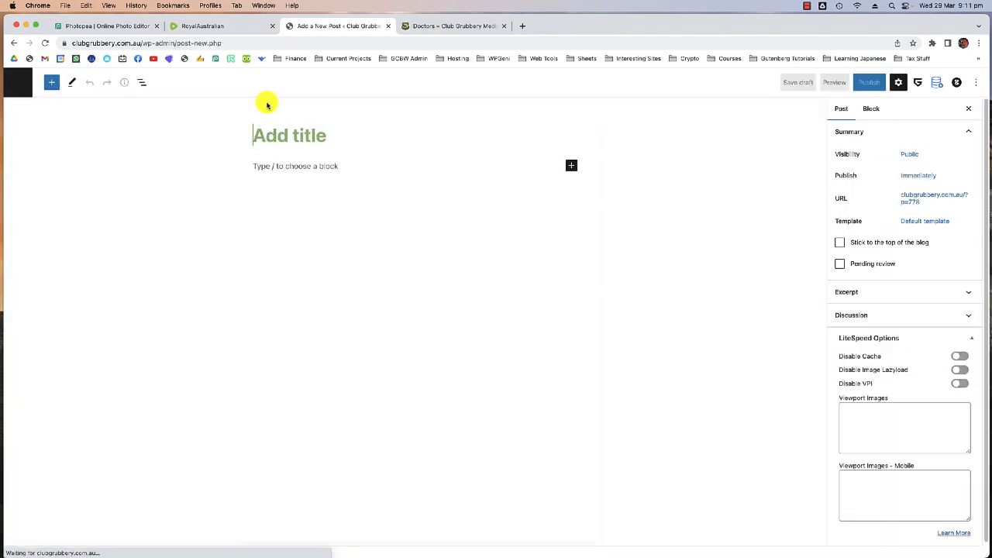
# Go back to the Rumble channel's video list and open the One Nation PART 1 video page
pyautogui.click(431, 28)
pyautogui.click(208, 25)
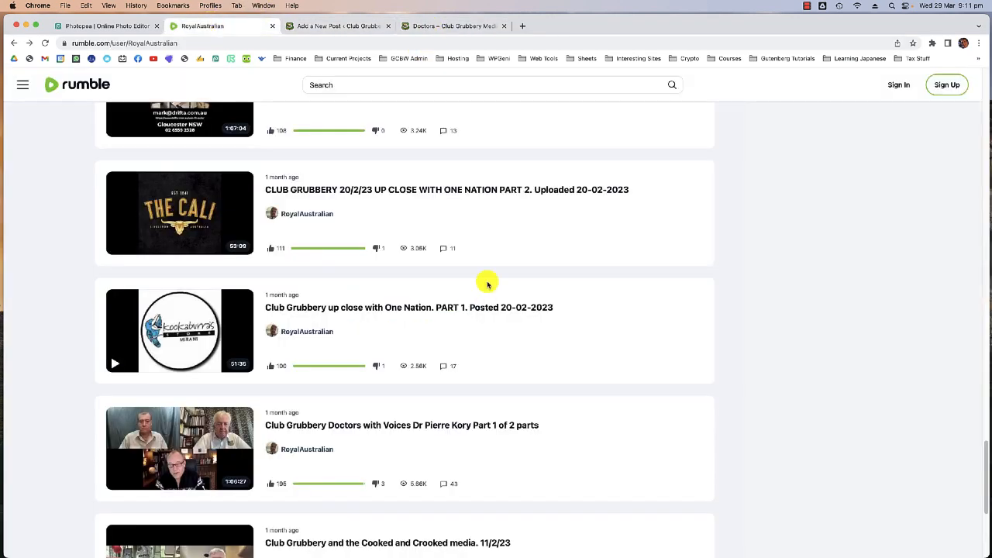
pyautogui.rightClick(376, 304)
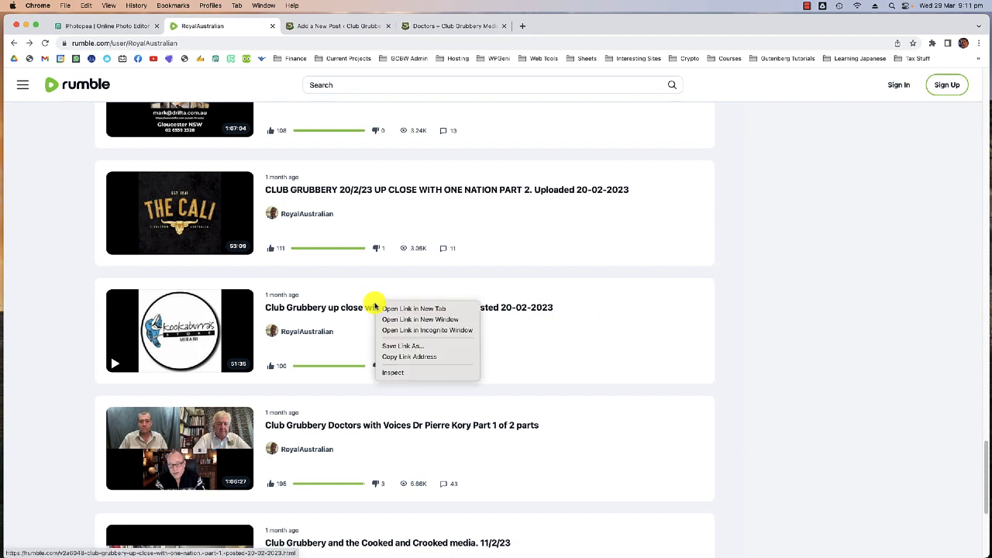
pyautogui.click(328, 310)
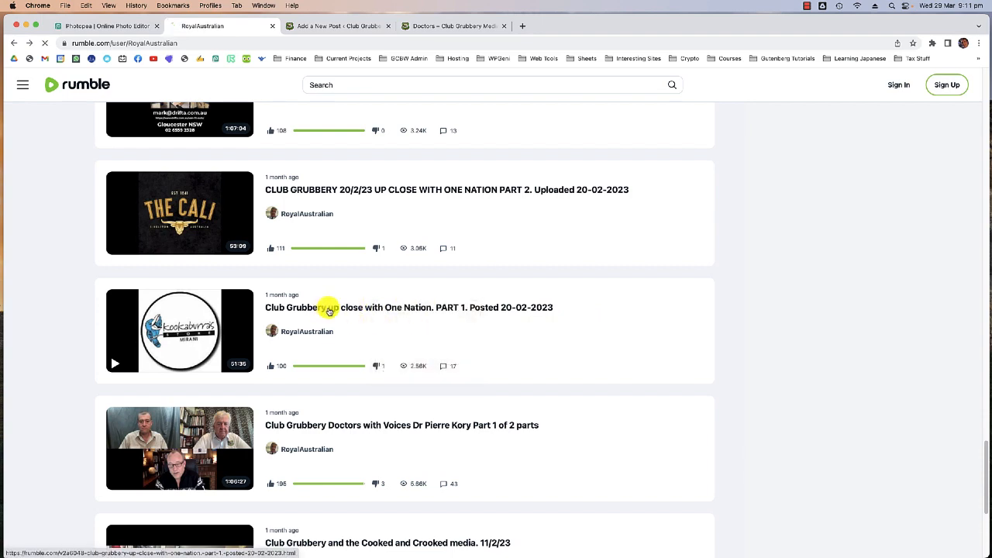
# Copy the Part 1 video title up to 'PART 1' and return to the new WordPress post
pyautogui.scroll(-3, 204, 309)
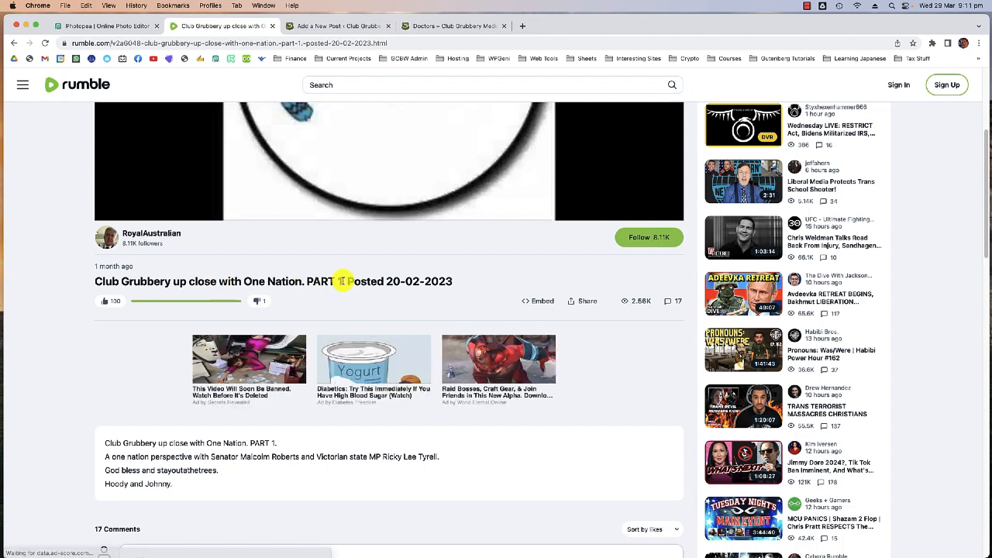
pyautogui.moveTo(344, 282); pyautogui.dragTo(103, 282)
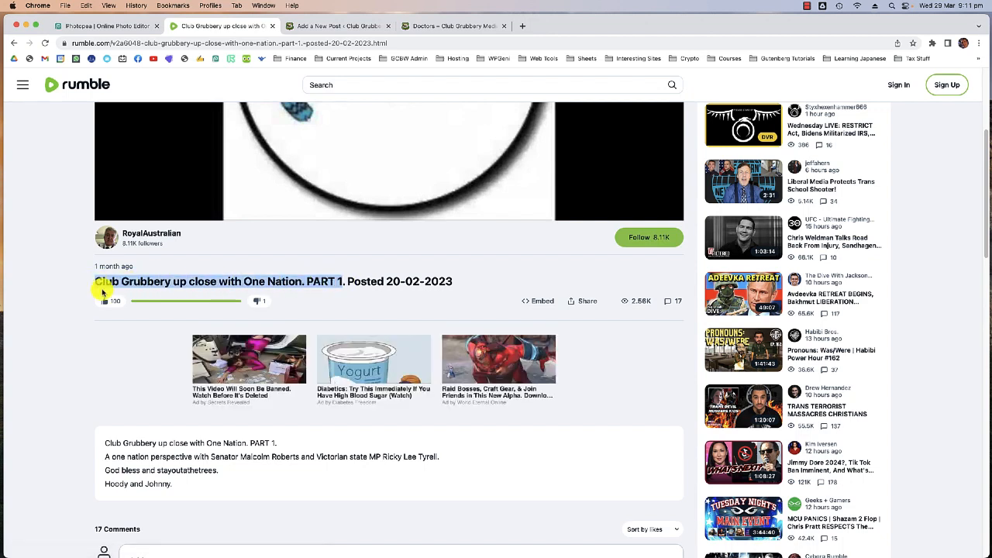
pyautogui.moveTo(341, 280); pyautogui.dragTo(102, 281)
pyautogui.rightClick(134, 275)
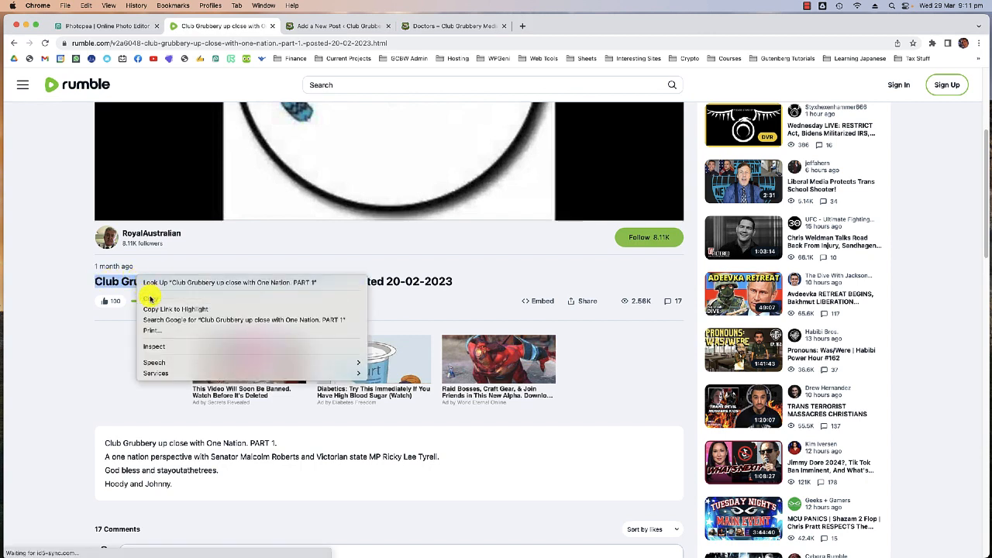
pyautogui.click(147, 293)
pyautogui.click(315, 30)
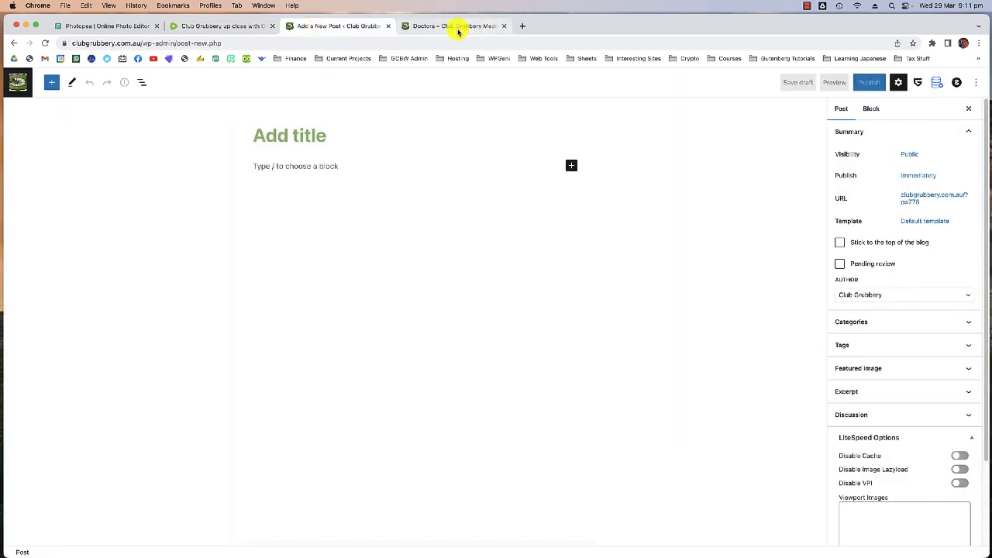
# Paste the Rumble title and edit it to 'Club Grubbery Up Close With One Nation Parts 1 and 2'
pyautogui.click(286, 138)
pyautogui.press('super+v')
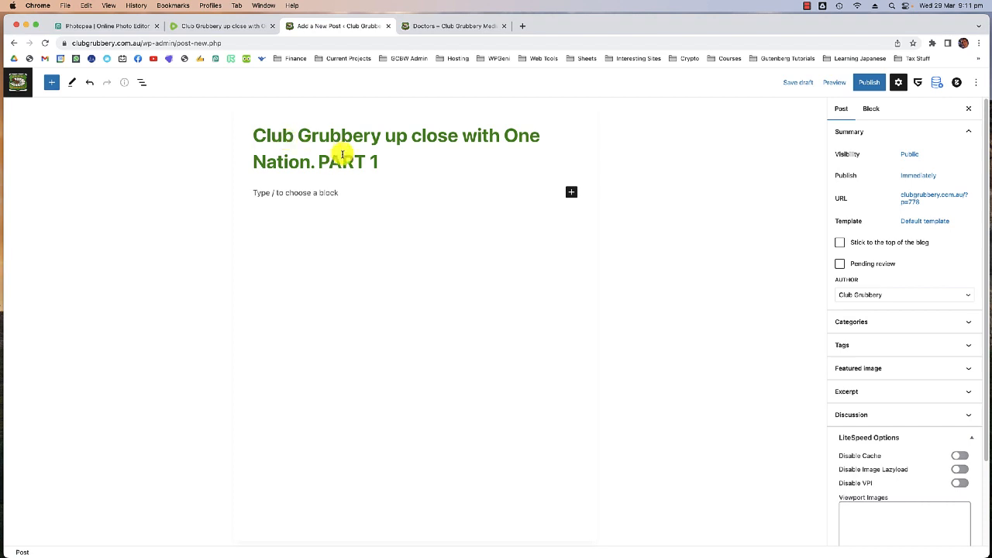
pyautogui.click(314, 163)
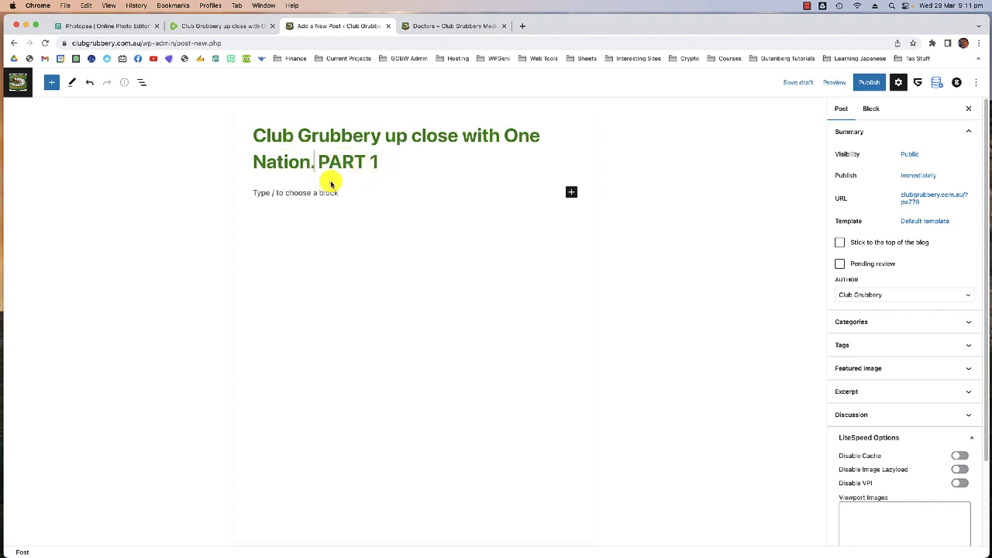
pyautogui.press('BackSpace')
pyautogui.click(395, 134)
pyautogui.press('BackSpace')
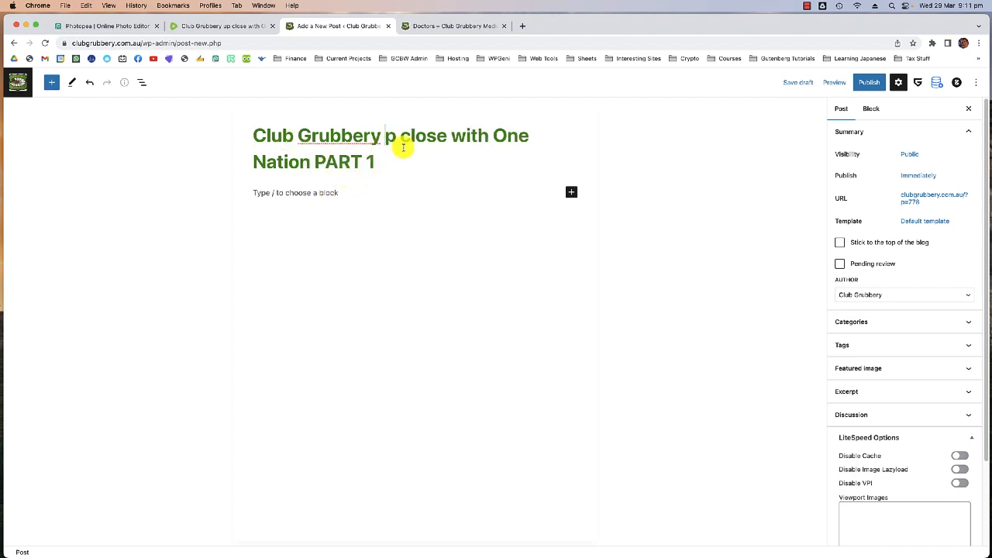
pyautogui.write('U')
pyautogui.press('BackSpace')
pyautogui.write('C')
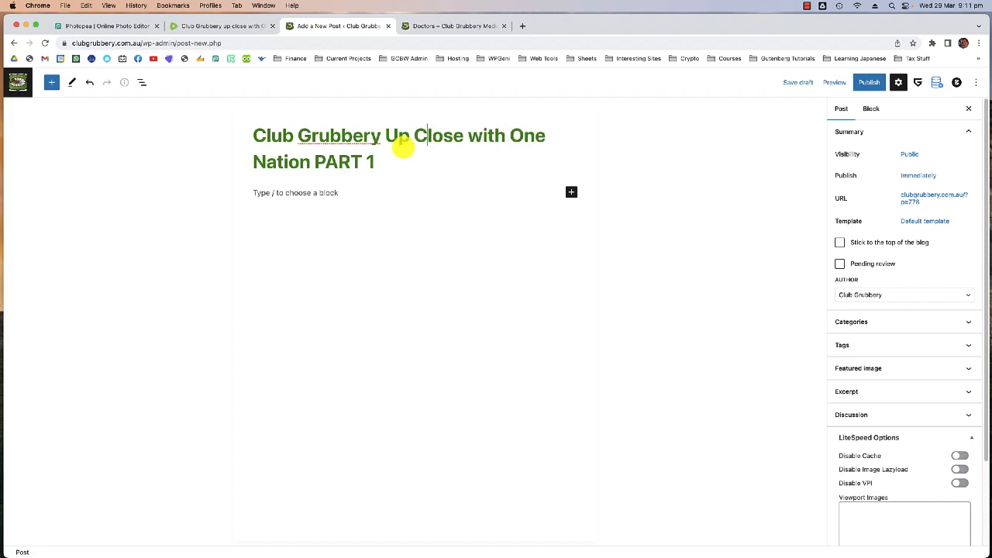
pyautogui.press('BackSpace')
pyautogui.write('W')
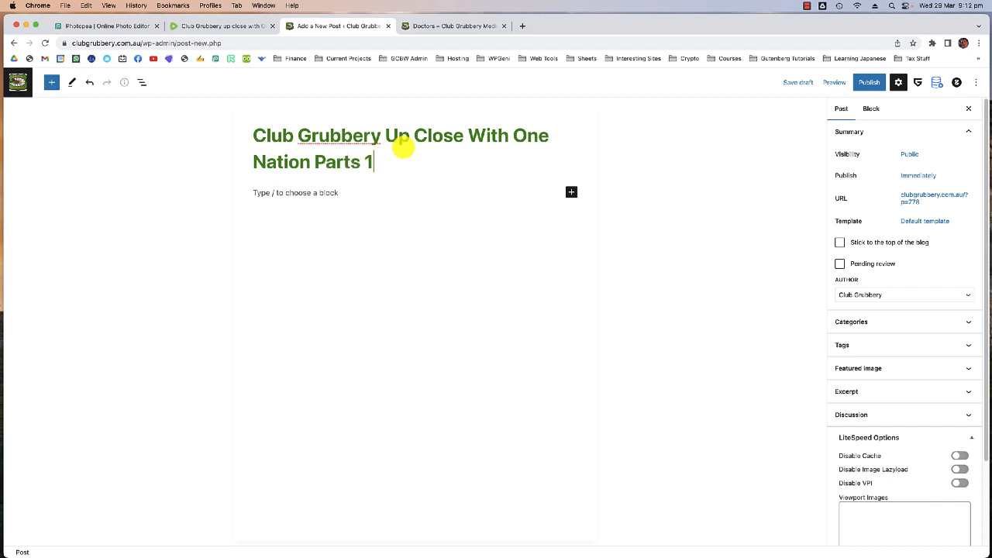
pyautogui.click(335, 195)
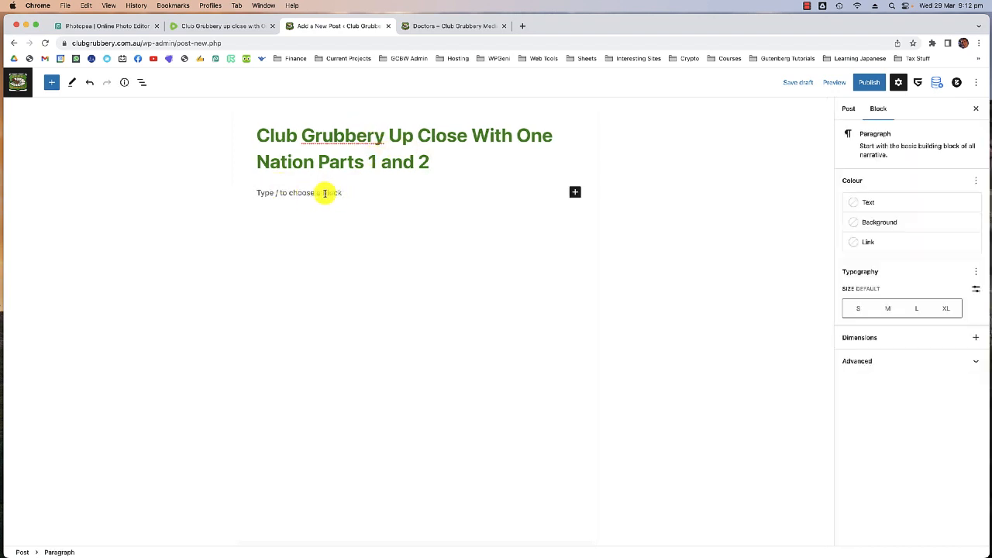
# Insert an empty Custom HTML block below the title, found by searching 'html', then return to Rumble
pyautogui.click(574, 191)
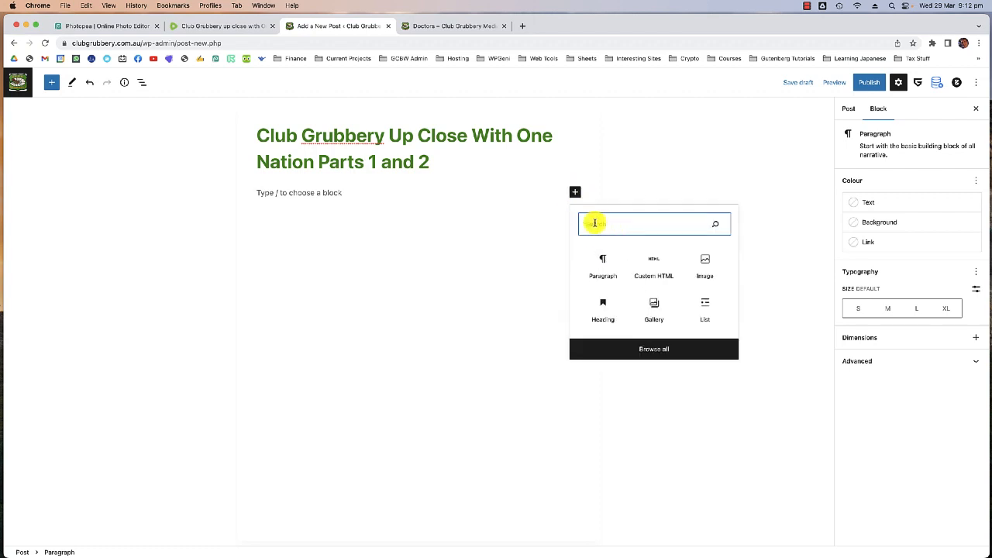
pyautogui.write('html')
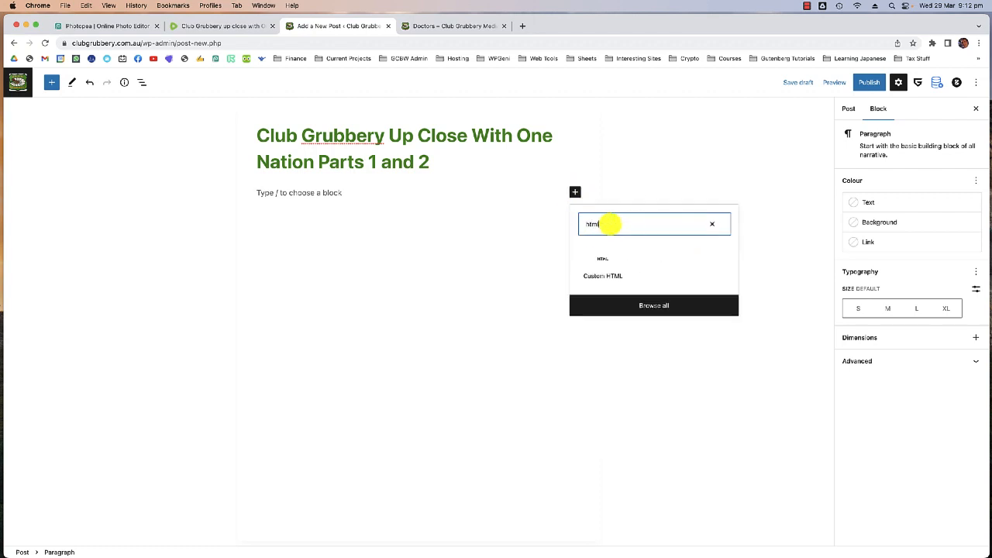
pyautogui.click(595, 265)
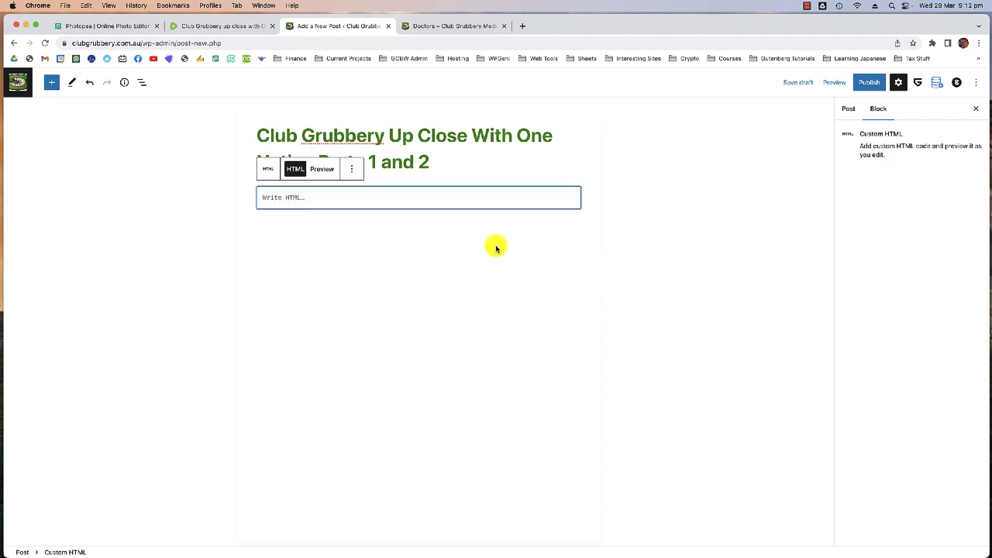
pyautogui.click(224, 30)
pyautogui.click(42, 264)
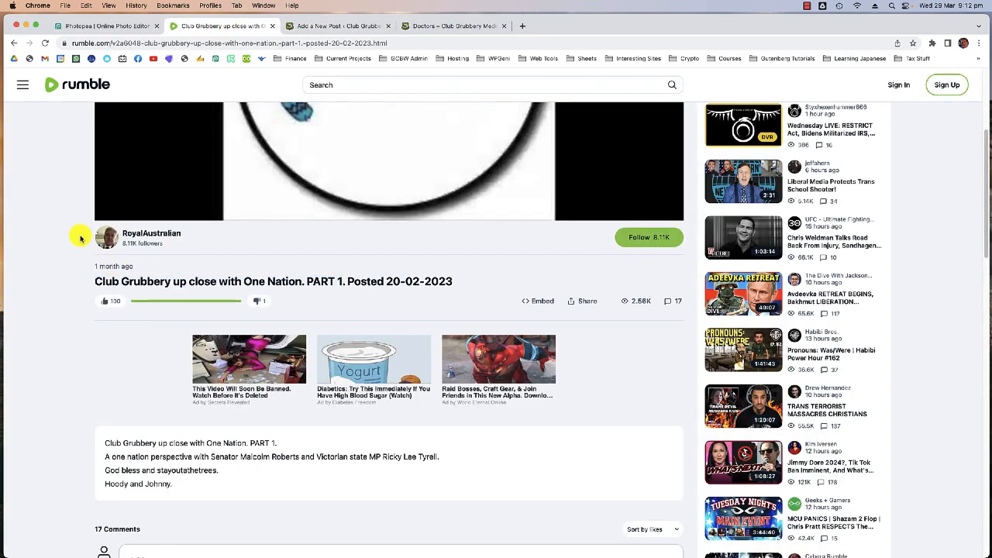
# Copy the Part 1 video's JavaScript embed code and paste it into the post's Custom HTML block
pyautogui.scroll(3, 70, 228)
pyautogui.scroll(-4, 71, 225)
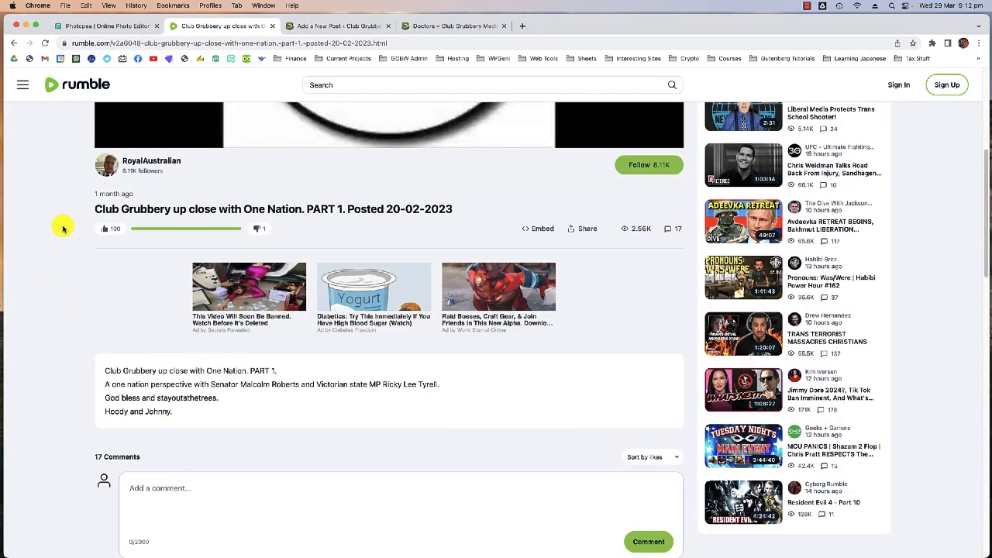
pyautogui.click(540, 233)
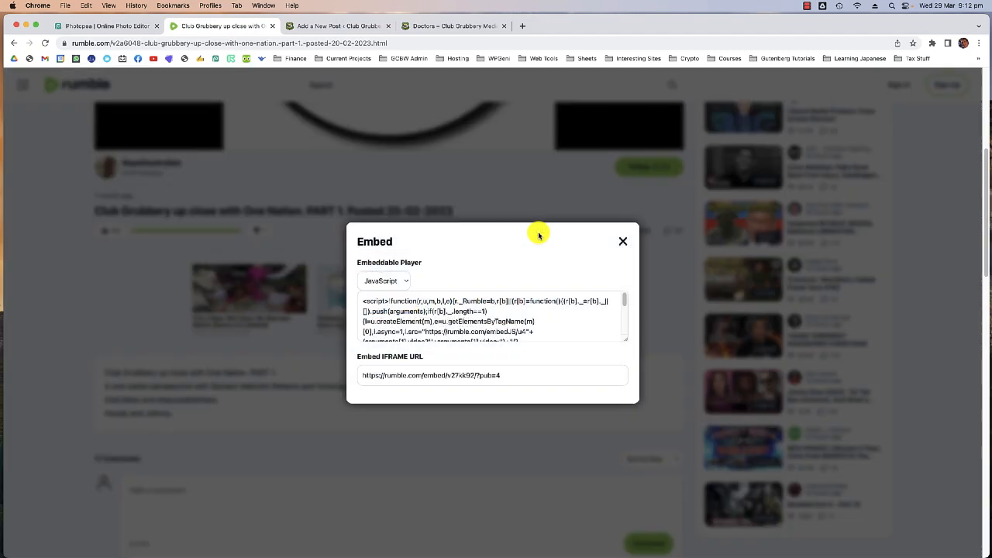
pyautogui.click(434, 321)
pyautogui.rightClick(445, 311)
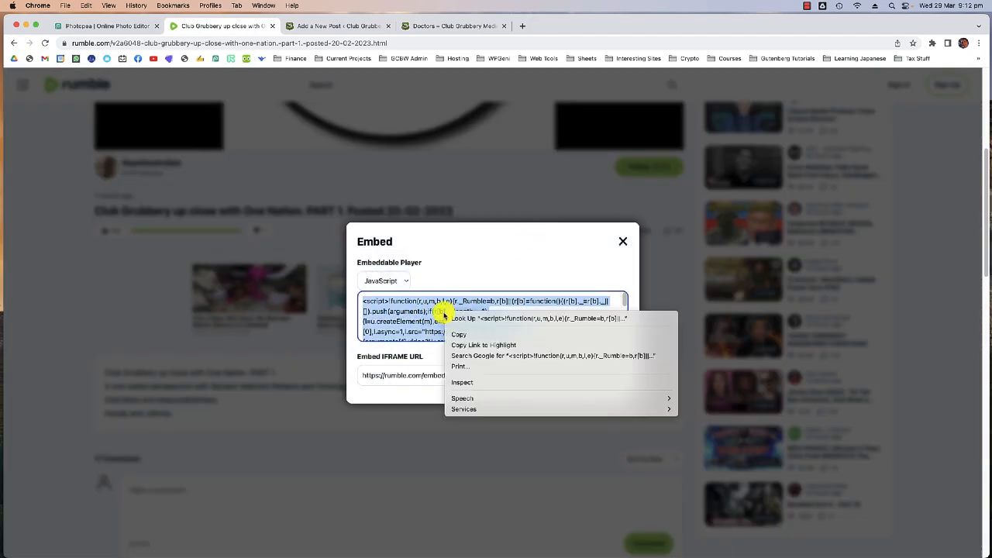
pyautogui.click(465, 336)
pyautogui.click(317, 26)
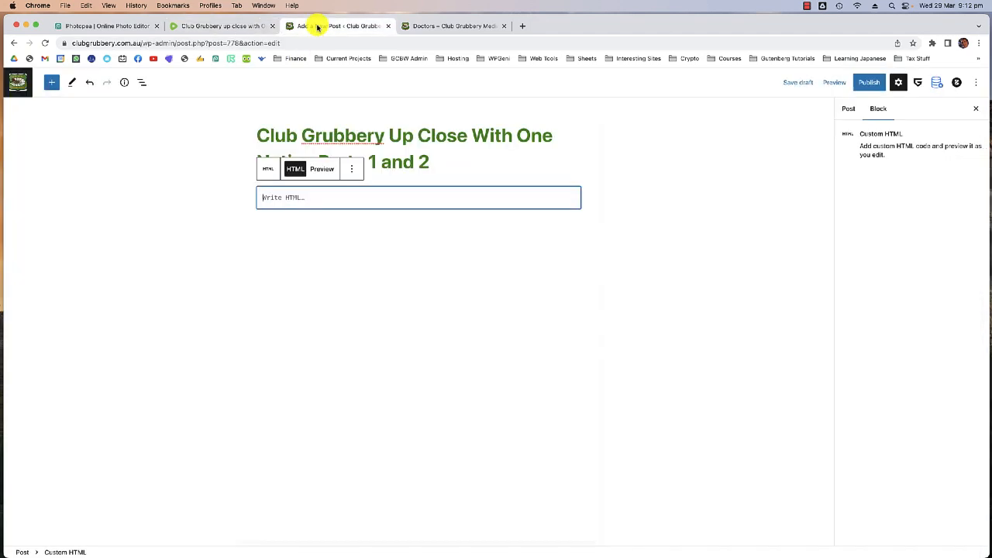
pyautogui.rightClick(313, 198)
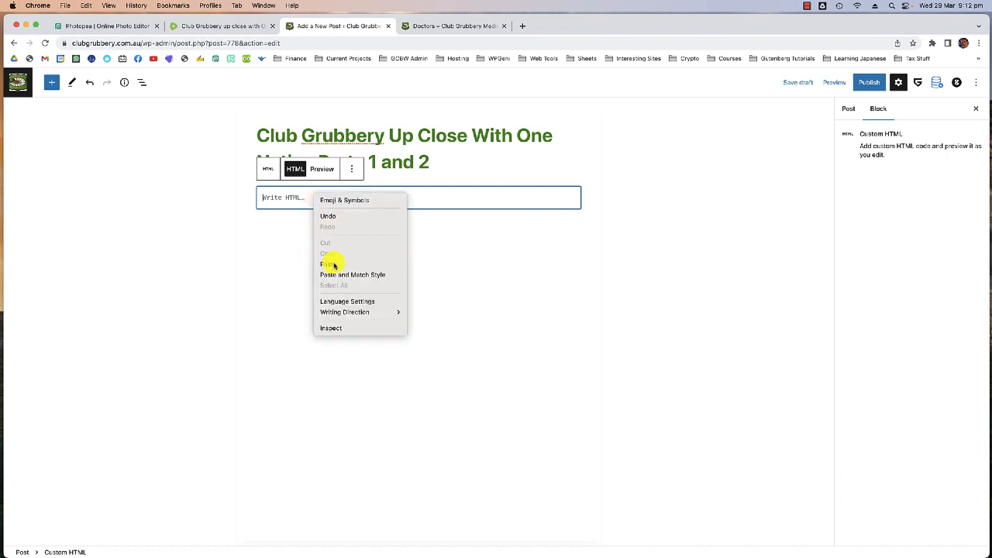
pyautogui.click(326, 257)
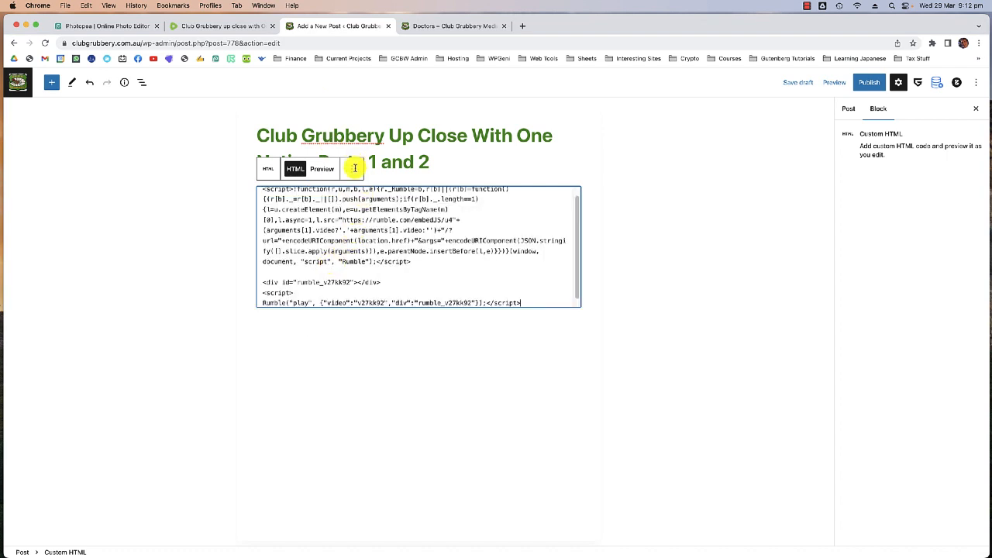
# Duplicate the filled Custom HTML block below itself
pyautogui.doubleClick(350, 221)
pyautogui.click(351, 168)
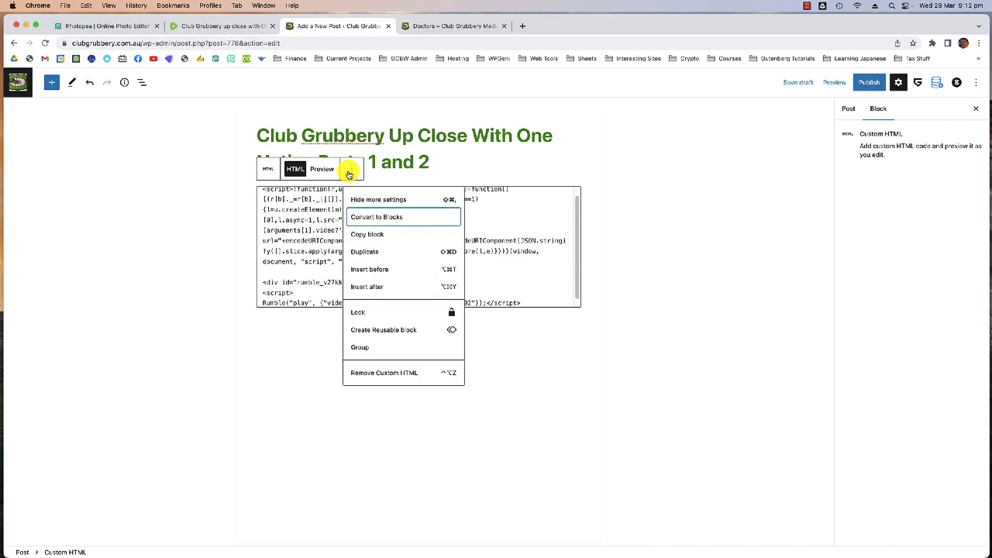
pyautogui.click(369, 251)
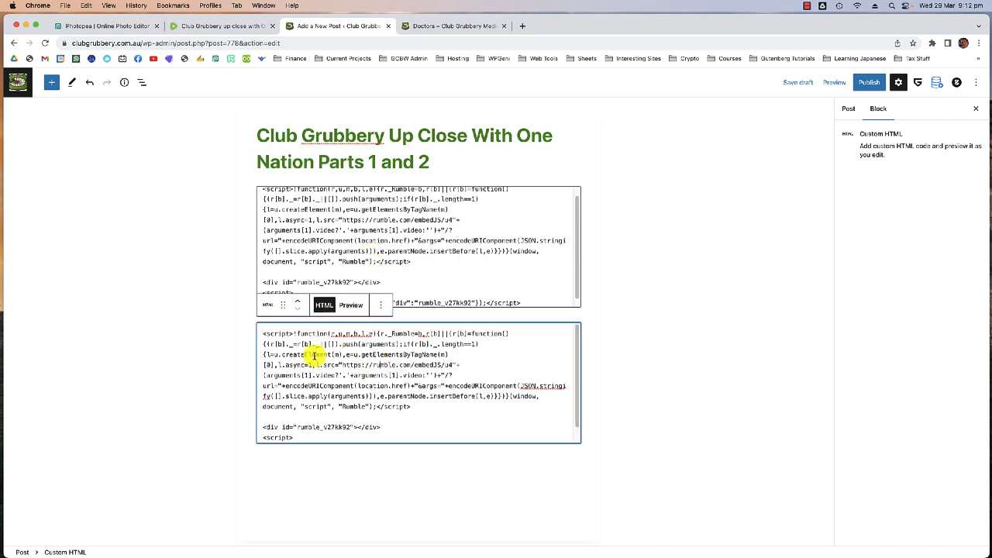
pyautogui.click(210, 34)
# Open the One Nation PART 2 video on Rumble and copy its JavaScript embed code
pyautogui.click(624, 242)
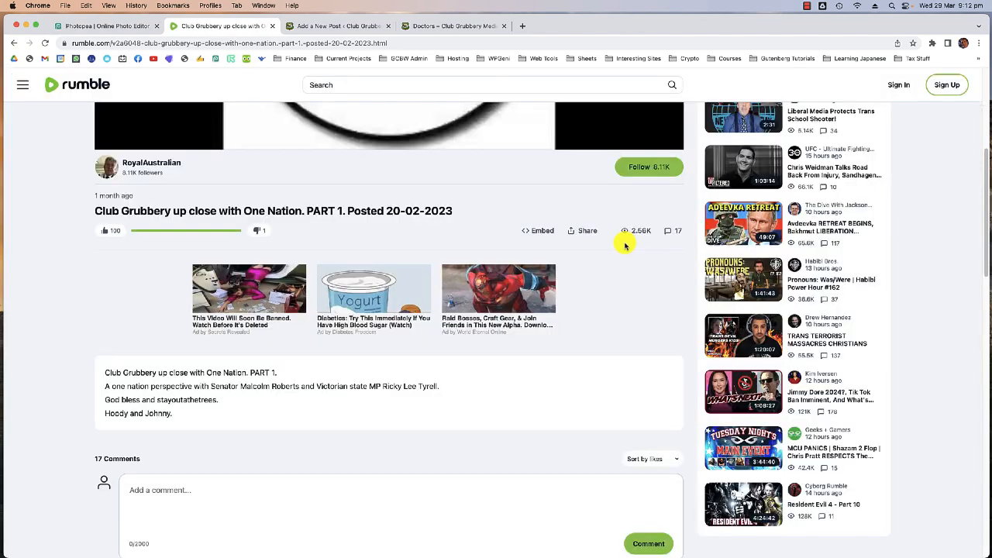
pyautogui.click(14, 42)
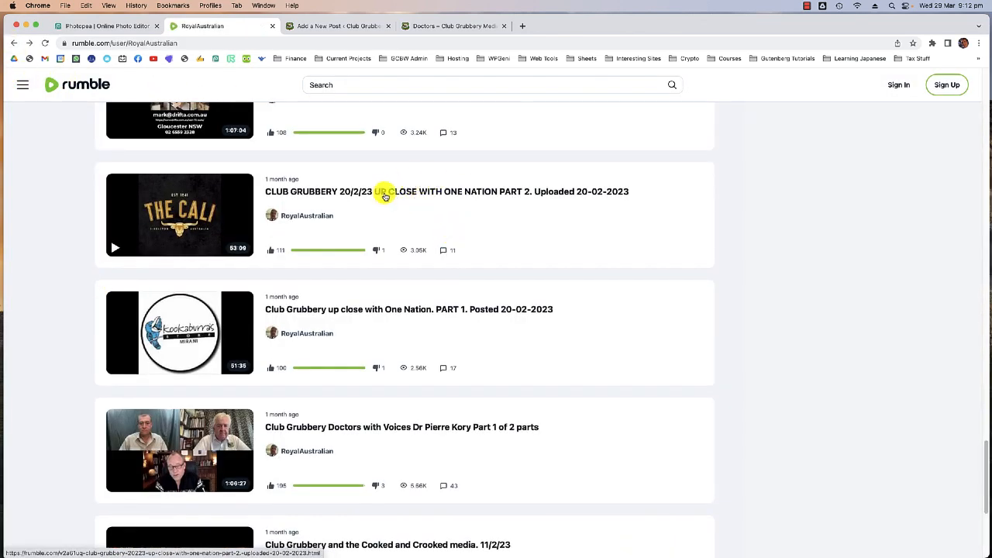
pyautogui.click(397, 193)
pyautogui.scroll(-2, 237, 343)
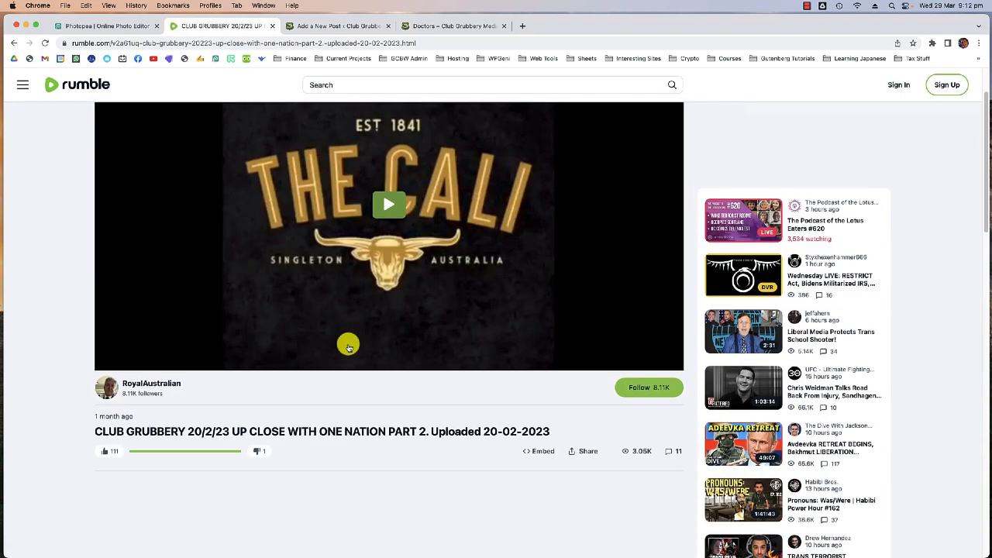
pyautogui.scroll(-2, 366, 361)
pyautogui.click(545, 306)
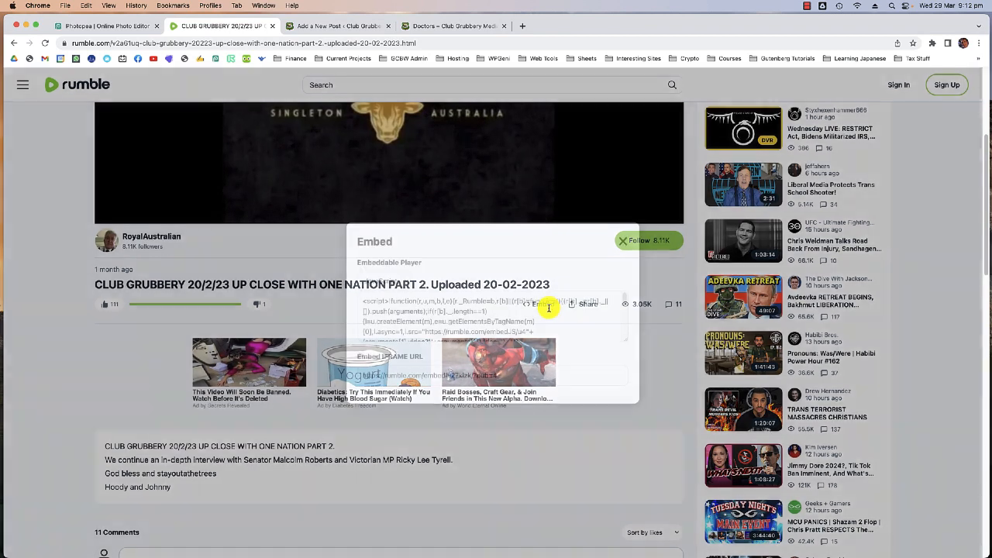
pyautogui.click(442, 314)
pyautogui.rightClick(426, 317)
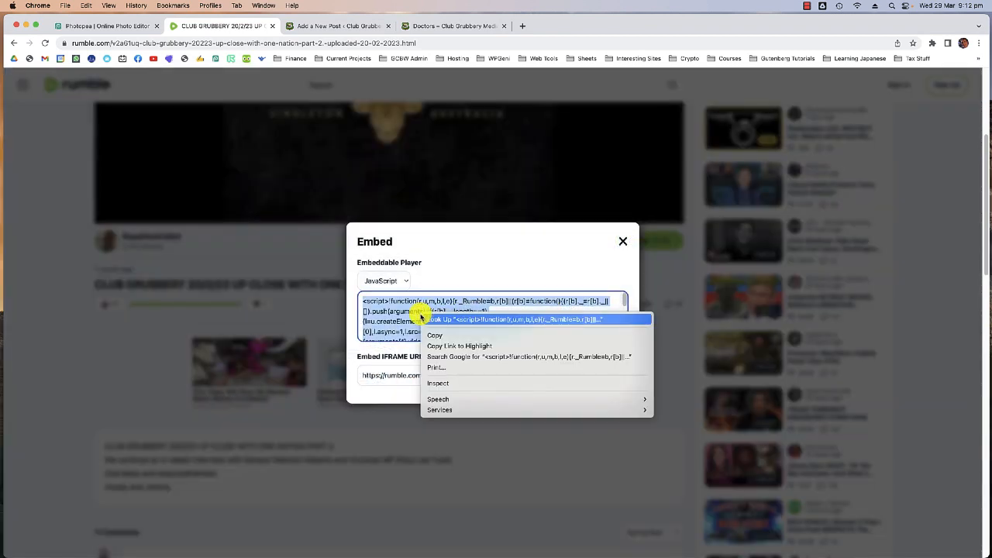
pyautogui.click(438, 336)
# Clear the duplicated HTML block's code and paste the Part 2 embed code into it
pyautogui.click(335, 28)
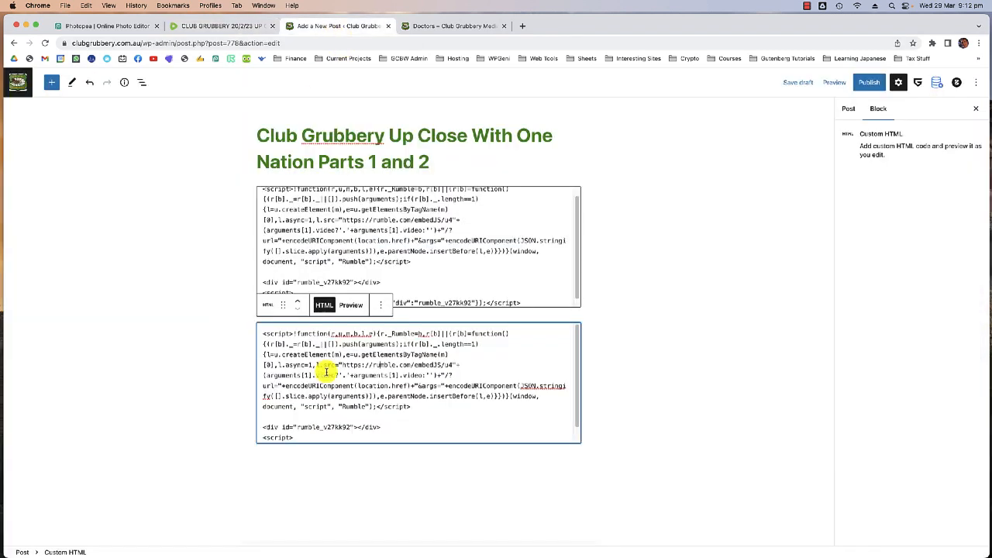
pyautogui.tripleClick(325, 370)
pyautogui.press('BackSpace')
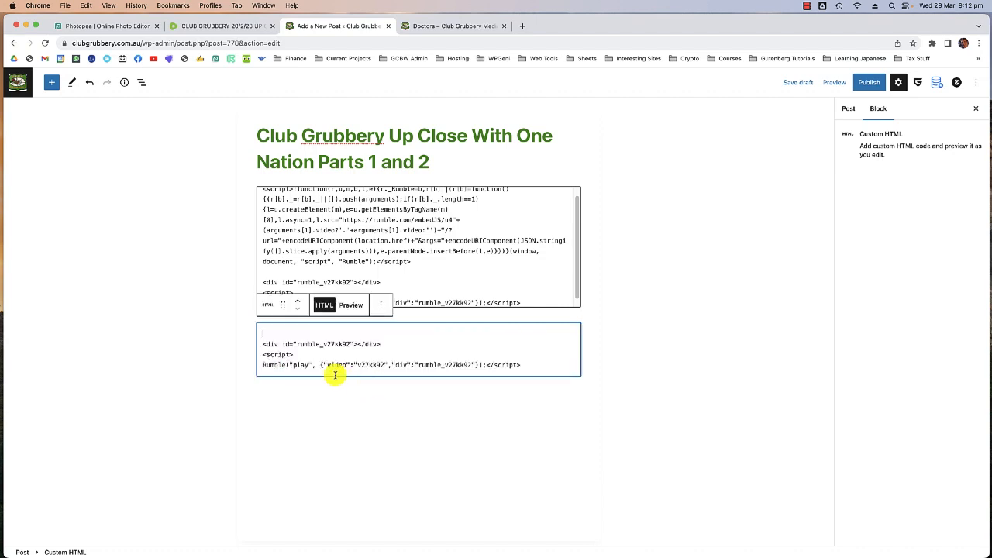
pyautogui.moveTo(550, 367); pyautogui.dragTo(288, 328)
pyautogui.press('BackSpace')
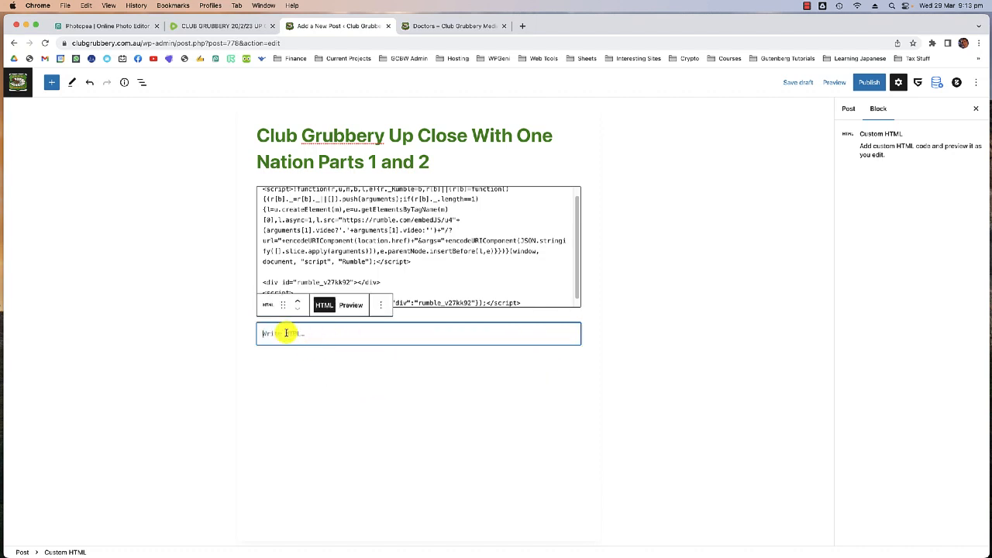
pyautogui.press('super+v')
pyautogui.scroll(2, 441, 369)
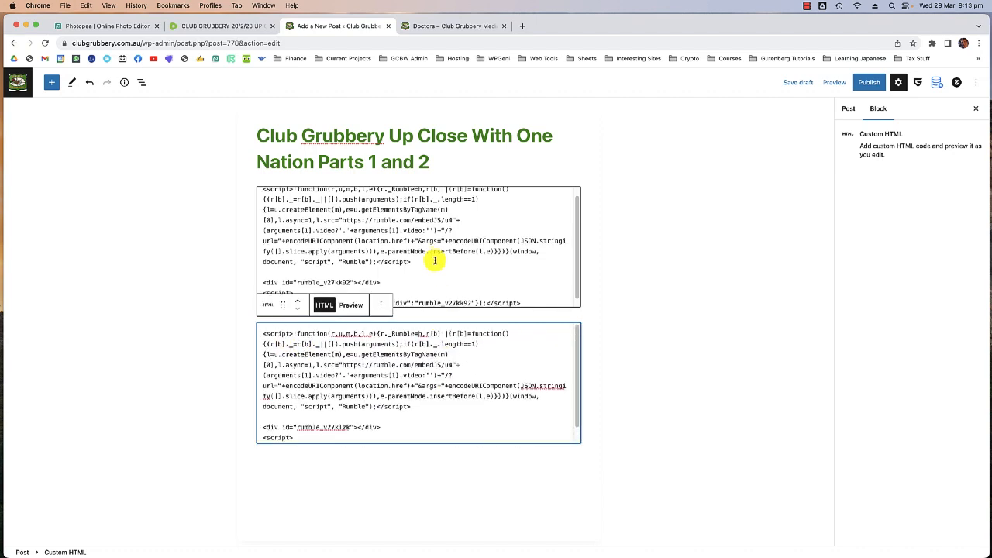
pyautogui.scroll(1, 441, 259)
pyautogui.scroll(-1, 433, 256)
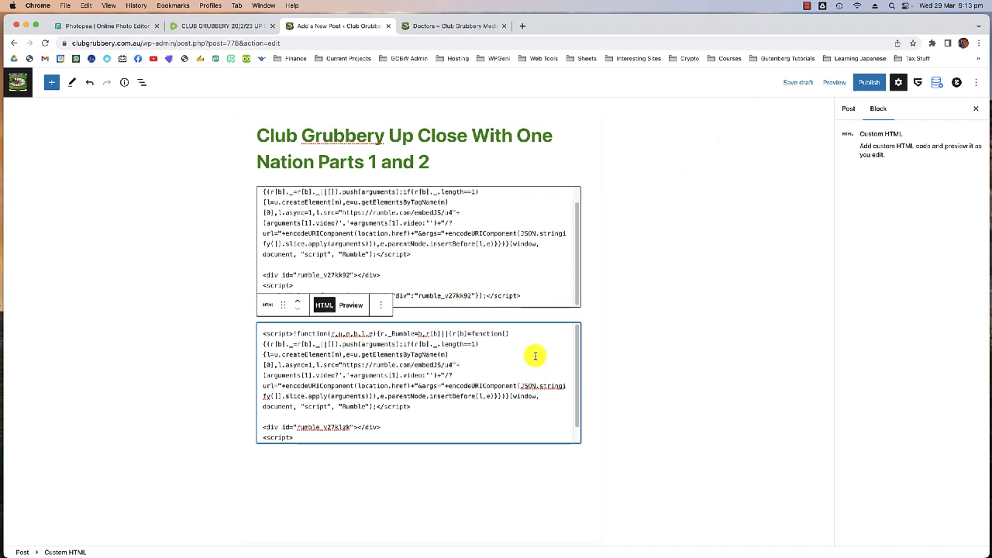
# Tick the Voices and Reports & Panels categories in the post's sidebar settings
pyautogui.click(850, 109)
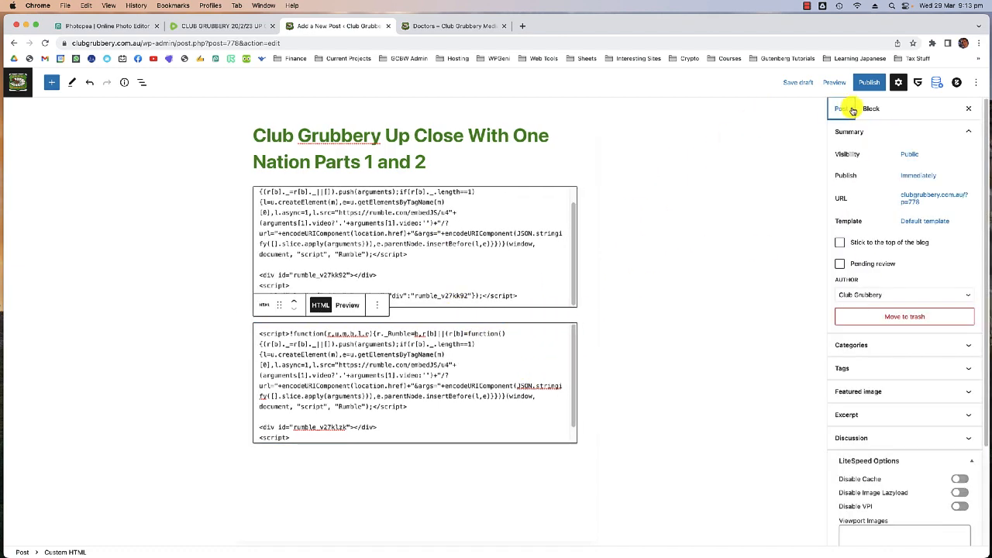
pyautogui.click(858, 110)
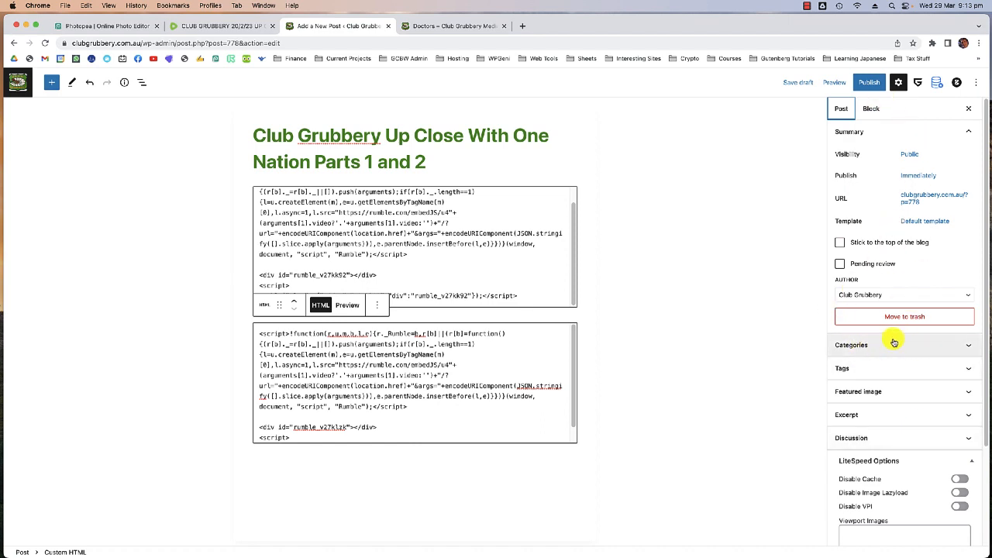
pyautogui.click(890, 347)
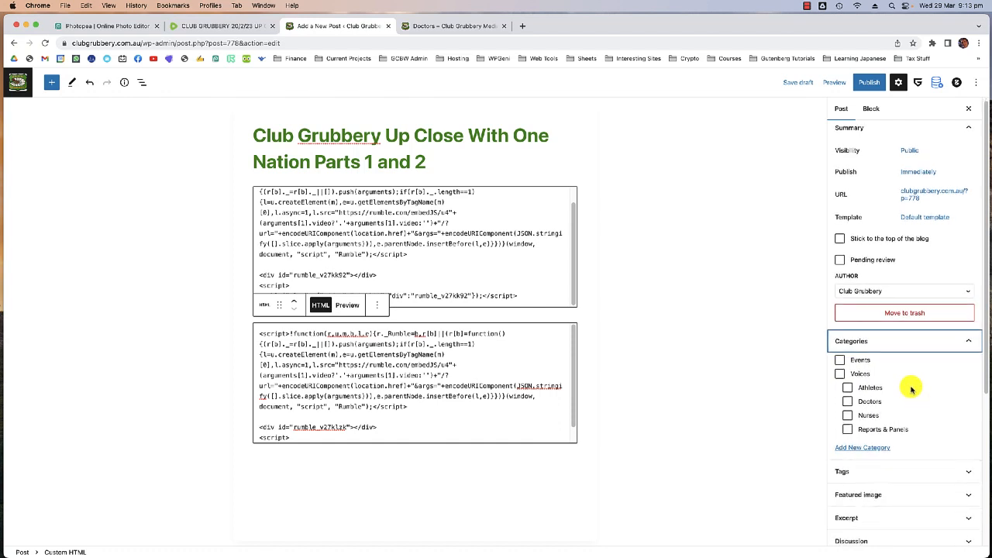
pyautogui.click(840, 373)
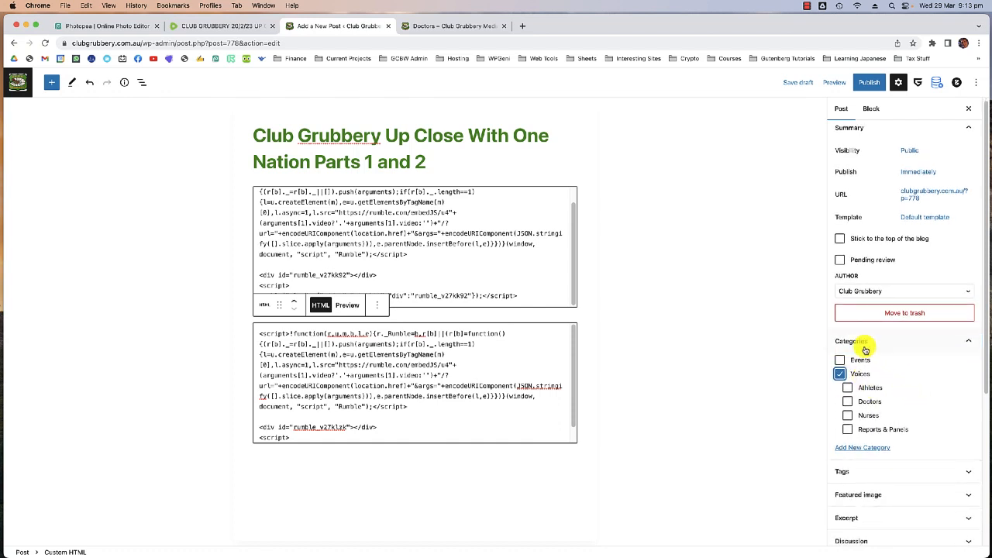
pyautogui.scroll(-1, 868, 372)
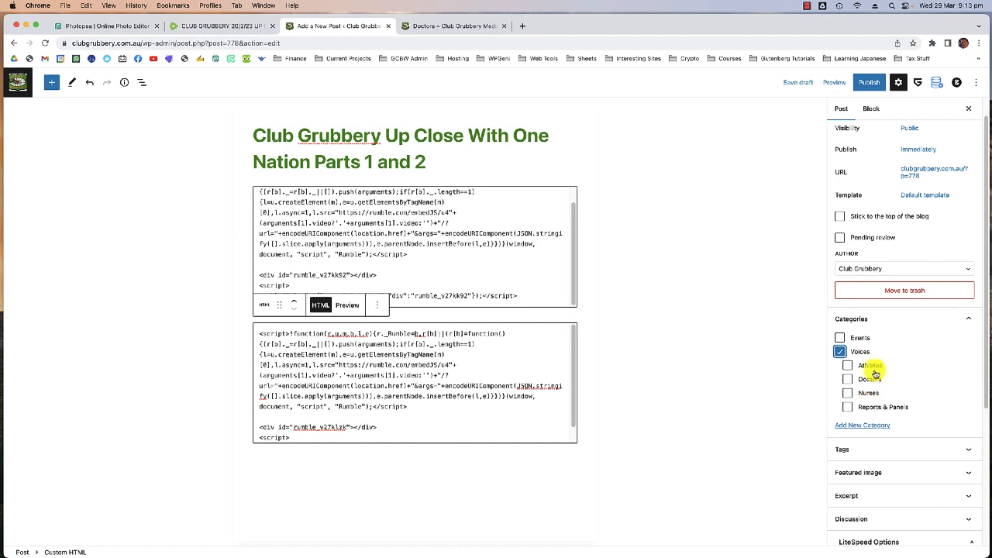
pyautogui.click(849, 407)
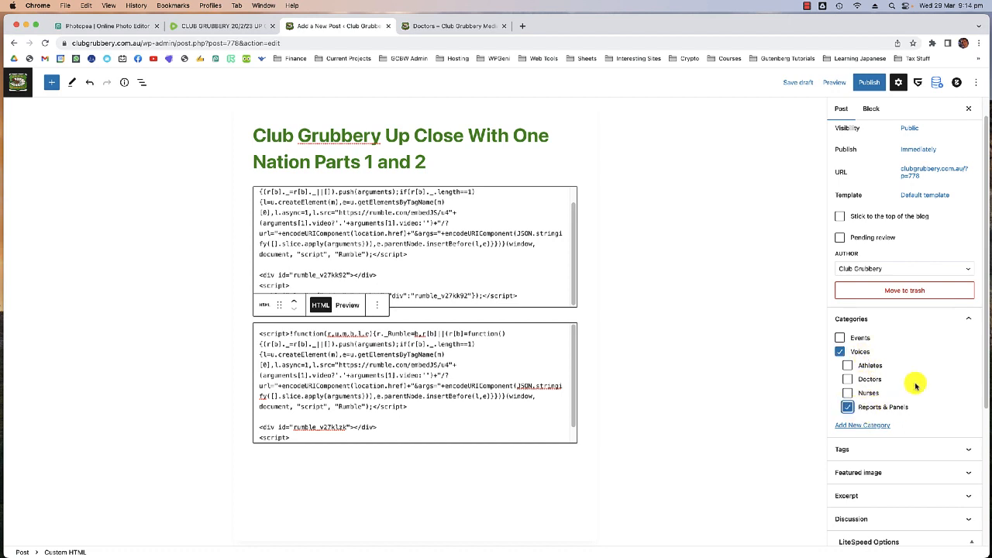
pyautogui.click(847, 353)
# Expand the Featured image panel, then view the live Doctors category page
pyautogui.scroll(-5, 892, 329)
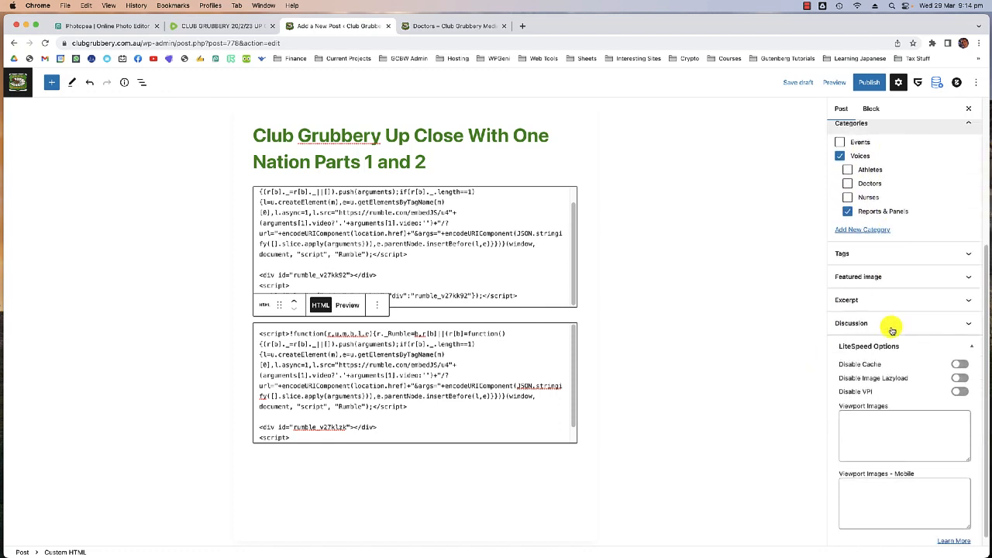
pyautogui.click(904, 275)
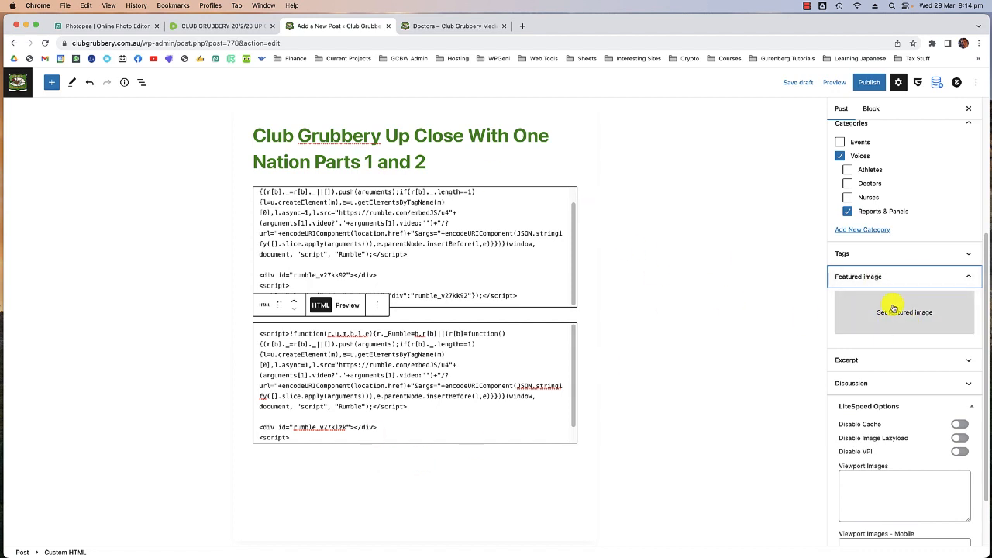
pyautogui.click(452, 26)
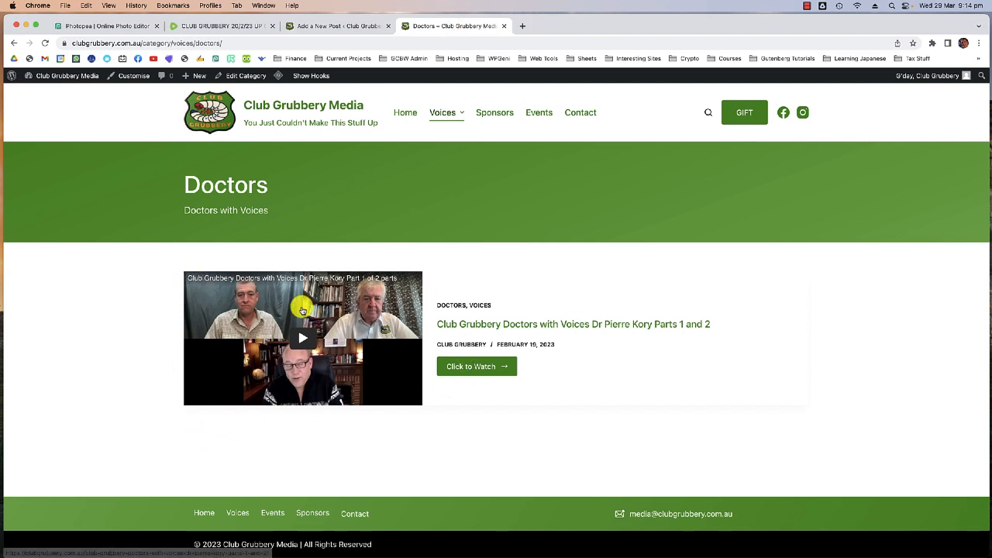
pyautogui.rightClick(321, 293)
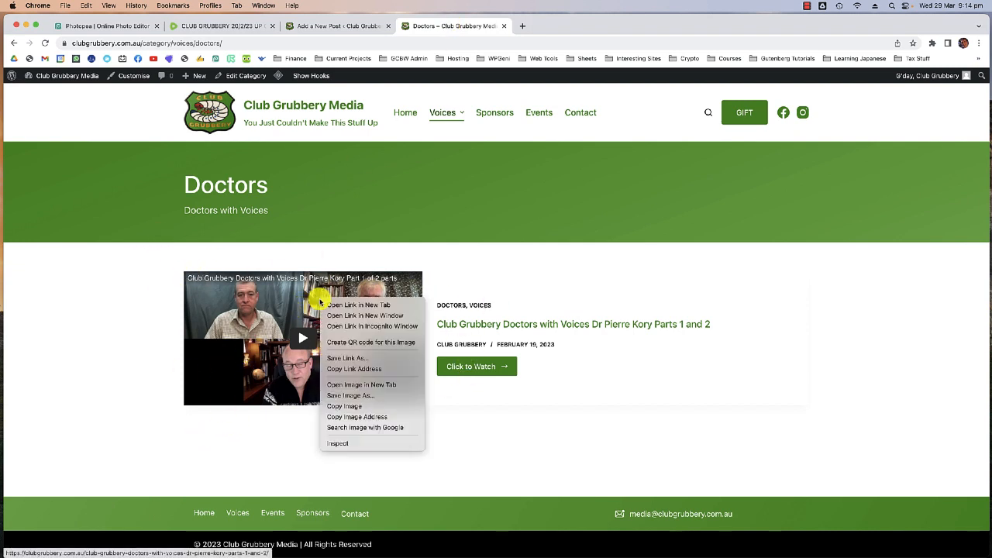
pyautogui.click(359, 385)
pyautogui.click(571, 27)
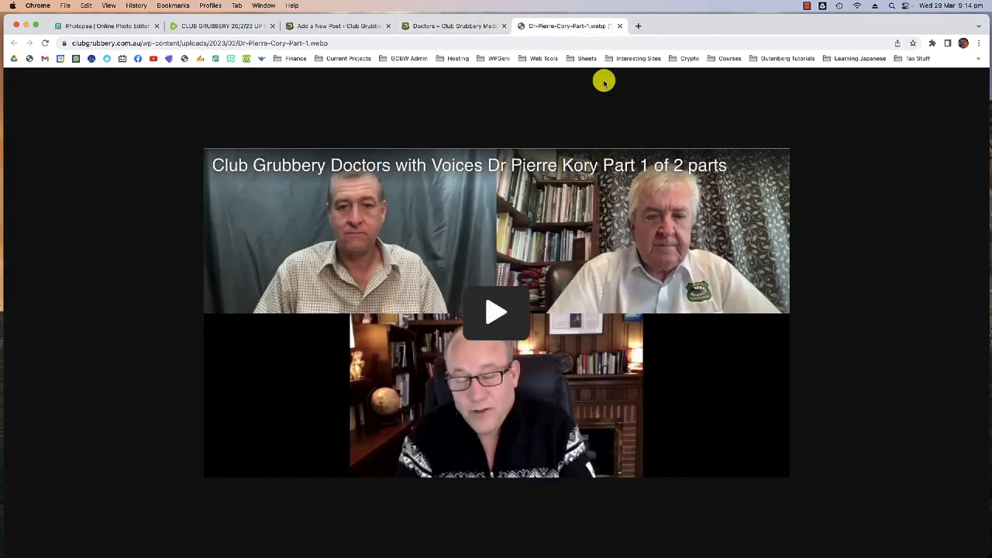
pyautogui.click(619, 27)
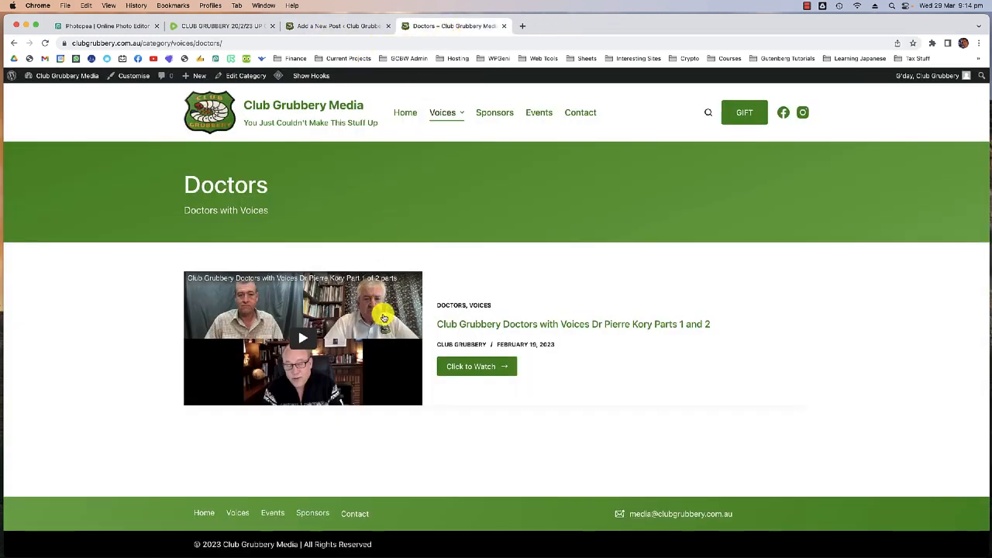
# Close Rumble's embed window and reopen the Club Grubbery One Nation PART 1 video page
pyautogui.click(219, 25)
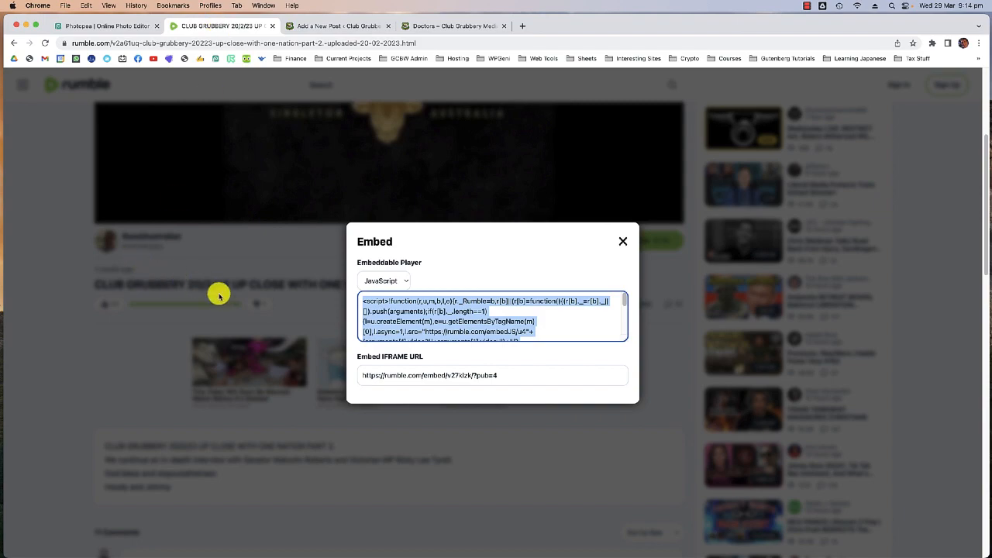
pyautogui.click(78, 280)
pyautogui.click(623, 242)
pyautogui.scroll(3, 93, 243)
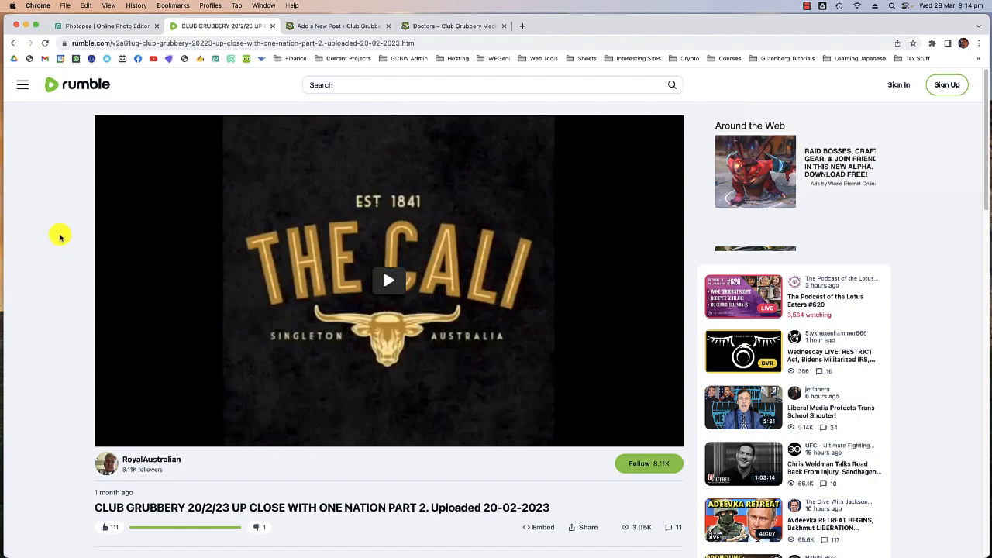
pyautogui.click(14, 43)
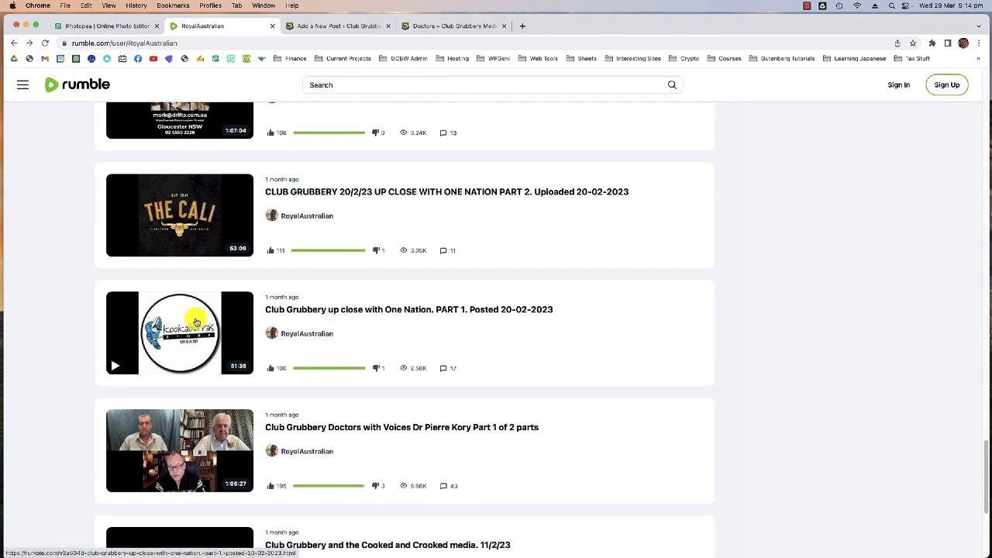
pyautogui.click(460, 311)
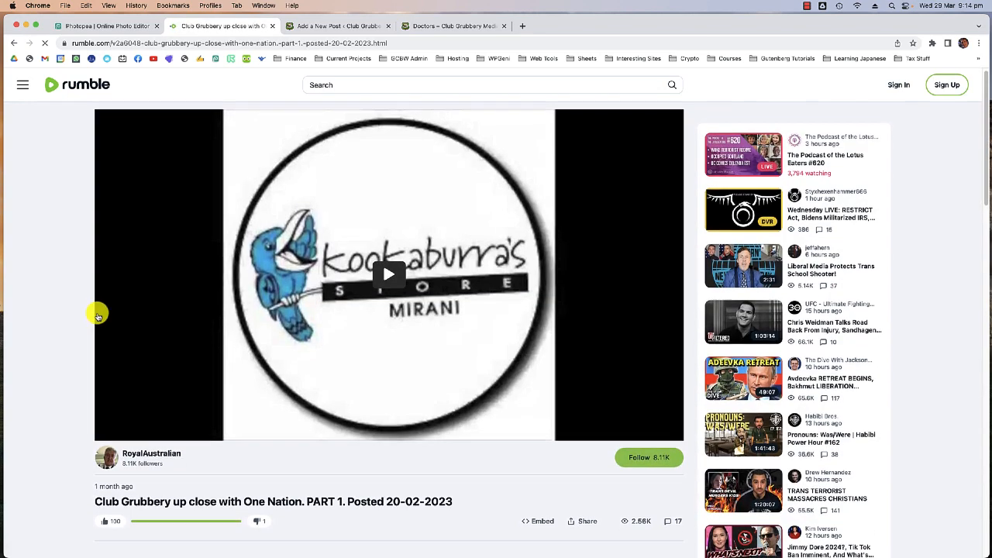
pyautogui.scroll(-5, 65, 304)
pyautogui.moveTo(457, 330); pyautogui.dragTo(90, 330)
pyautogui.click(62, 329)
pyautogui.scroll(5, 62, 333)
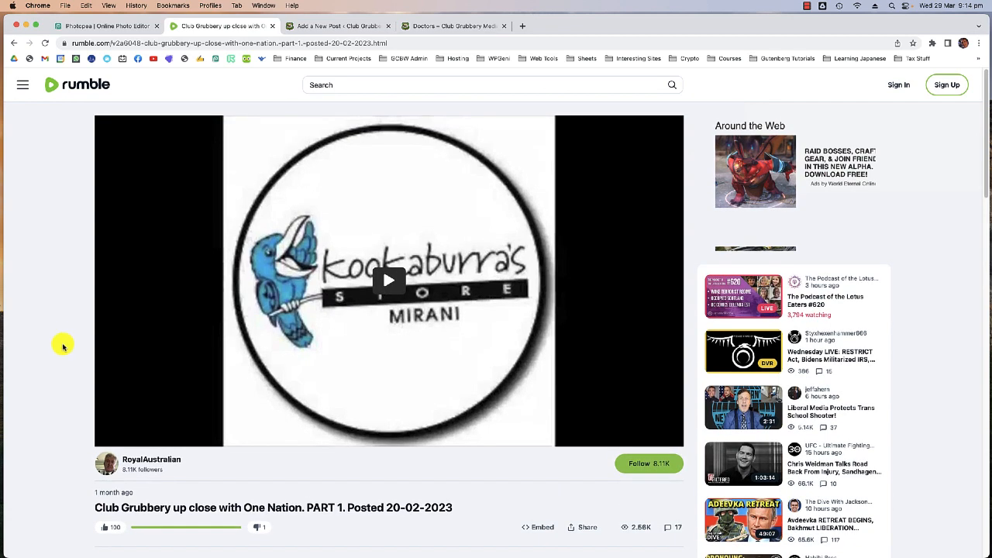
pyautogui.moveTo(244, 508); pyautogui.dragTo(337, 511)
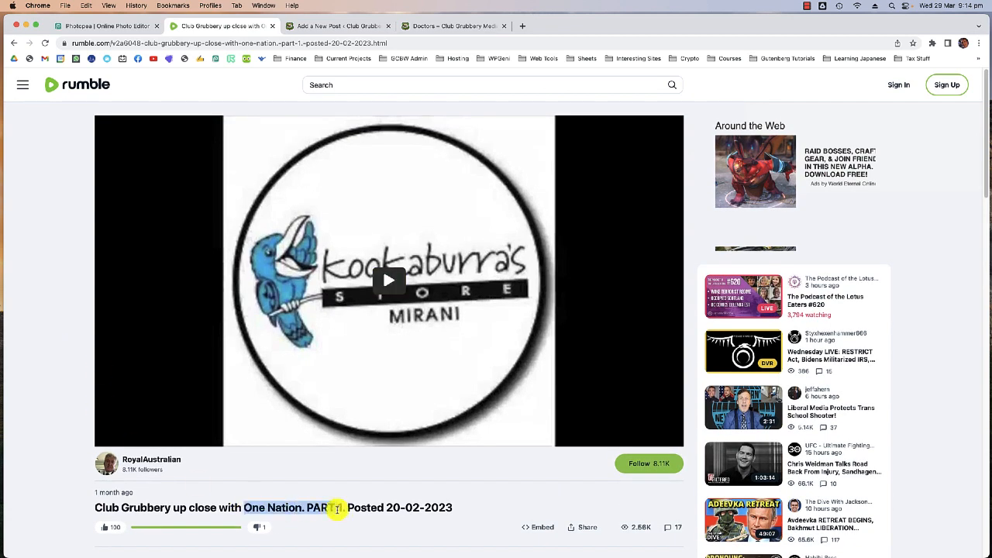
pyautogui.click(336, 511)
pyautogui.moveTo(457, 509); pyautogui.dragTo(177, 508)
pyautogui.click(176, 508)
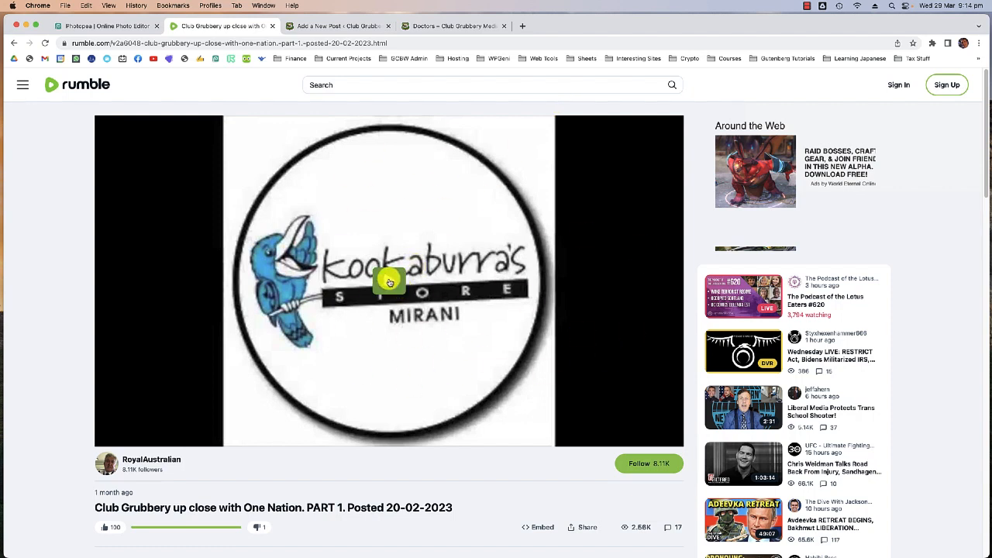
# Play the PART 1 video, skip the ad, and scrub to pause around 14:04
pyautogui.click(388, 278)
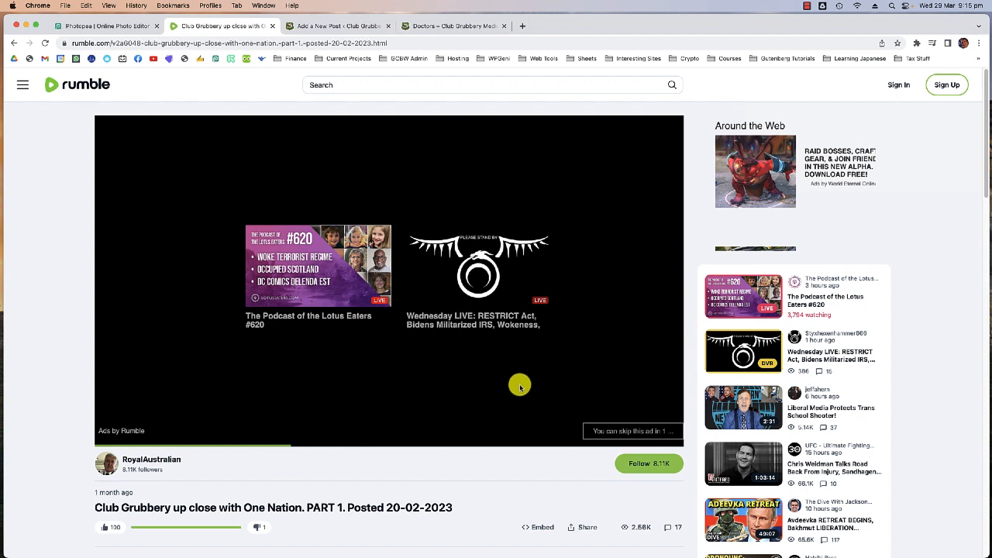
pyautogui.click(657, 431)
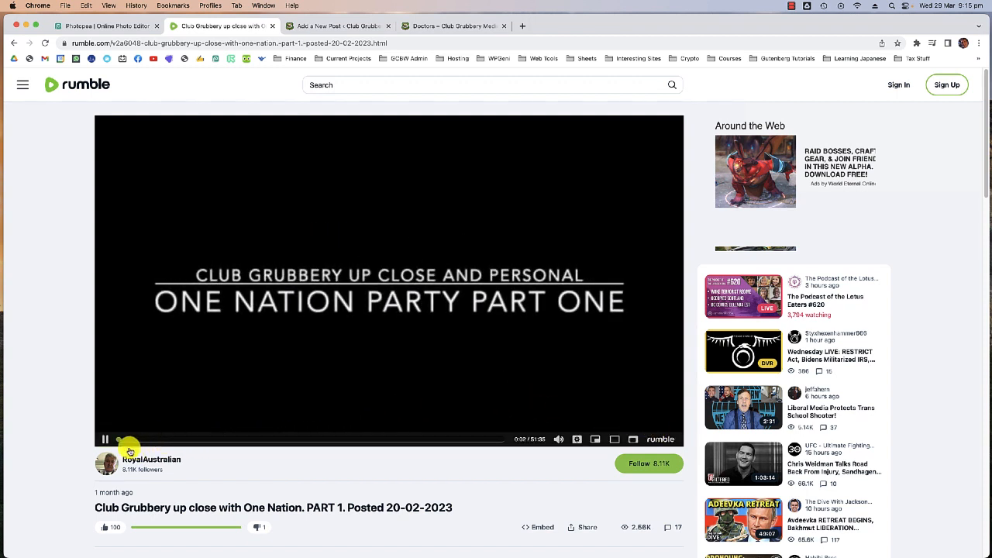
pyautogui.click(105, 439)
pyautogui.click(120, 440)
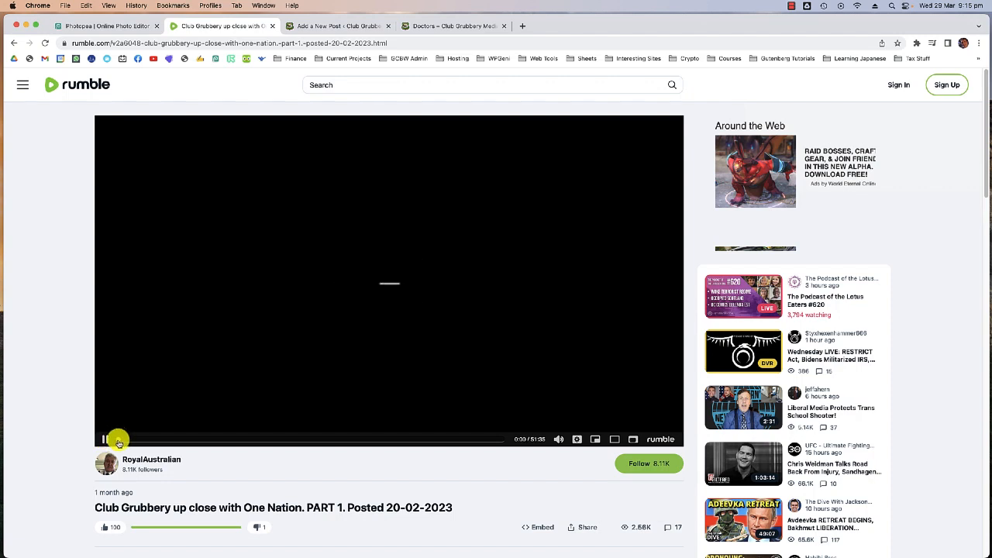
pyautogui.click(106, 440)
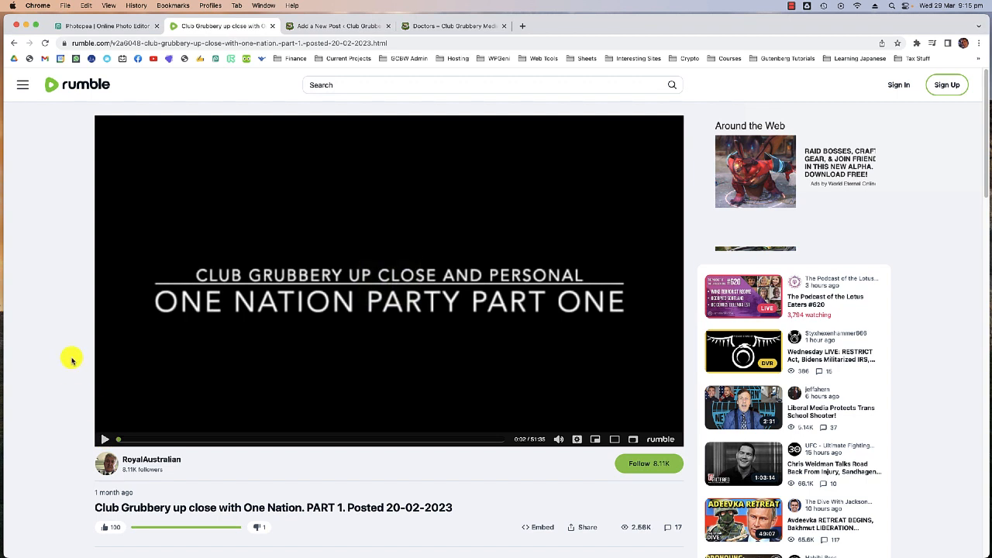
pyautogui.click(106, 440)
pyautogui.click(228, 438)
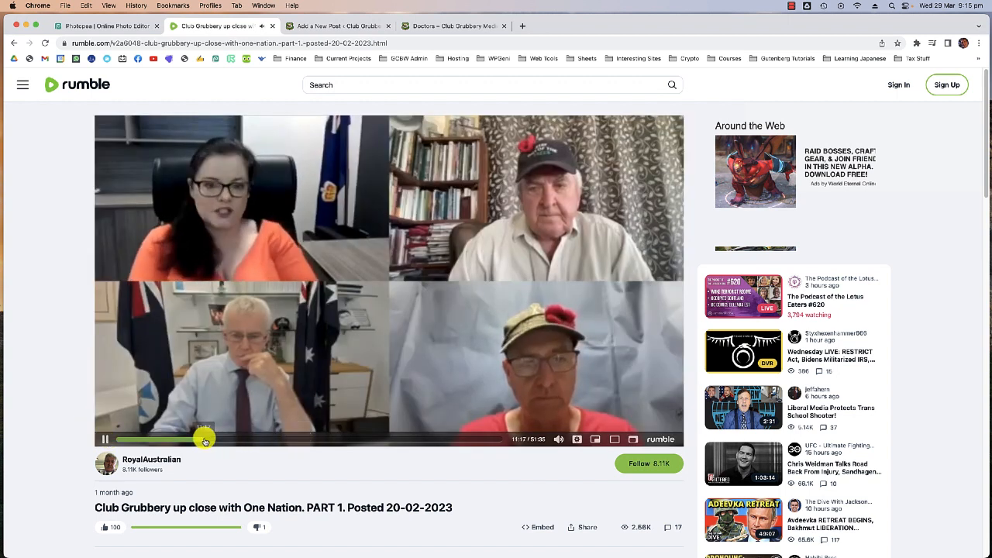
pyautogui.click(204, 440)
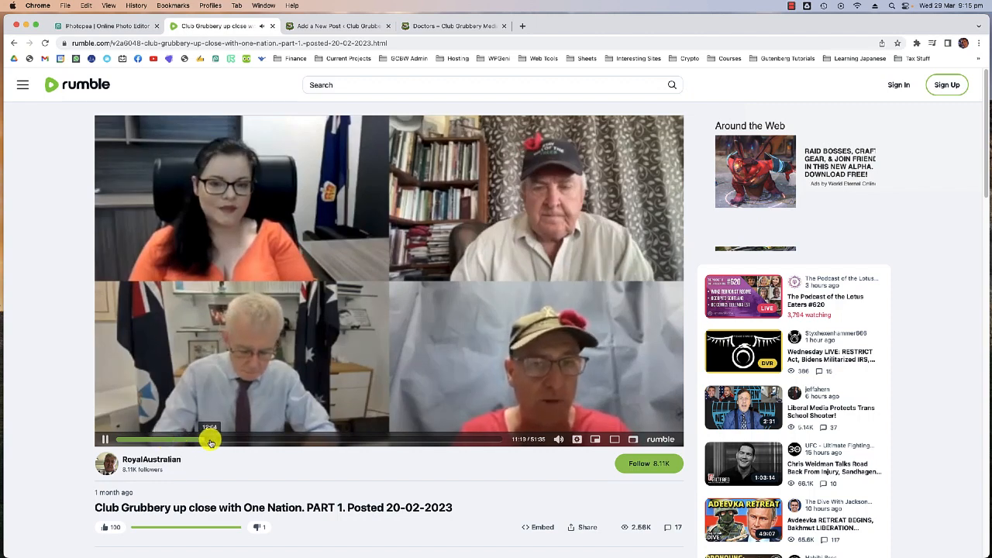
pyautogui.click(223, 439)
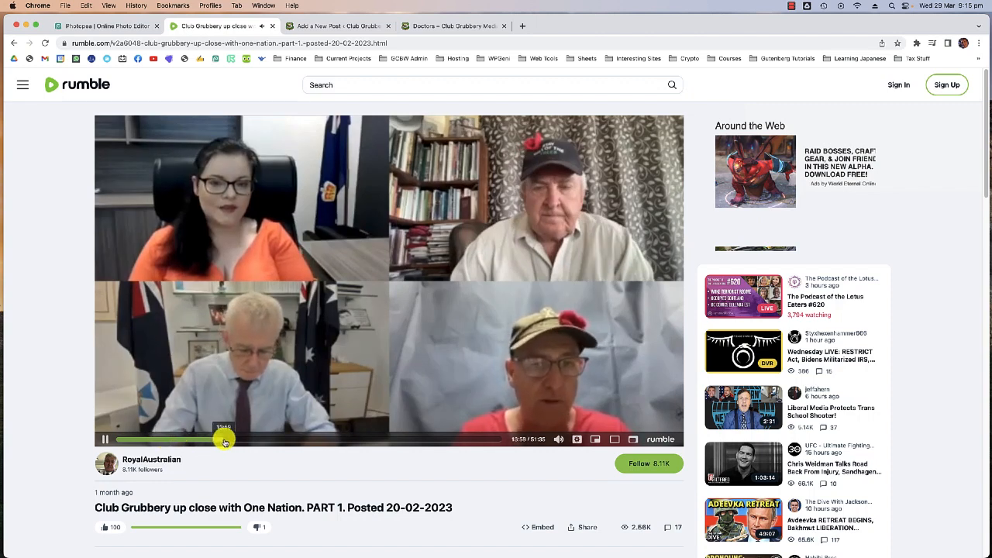
pyautogui.click(107, 440)
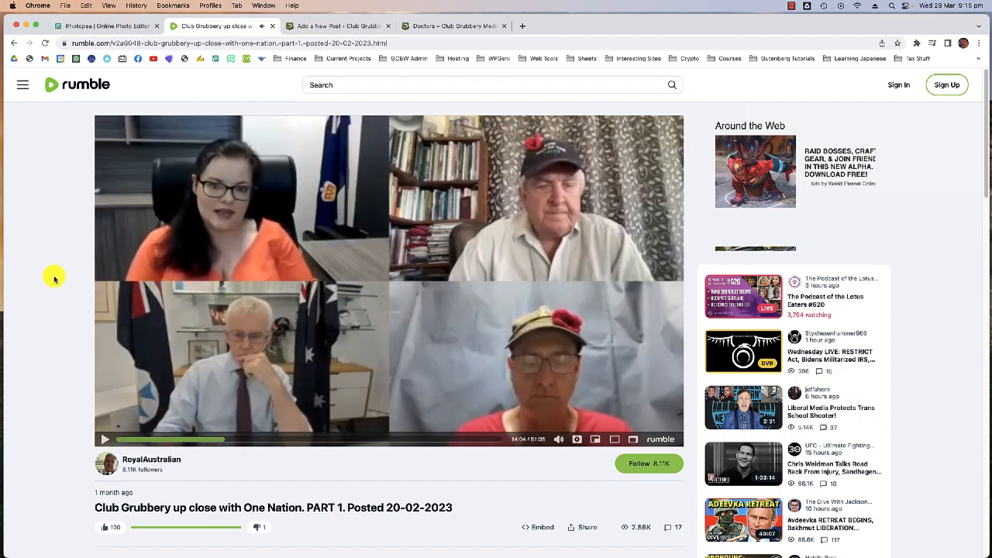
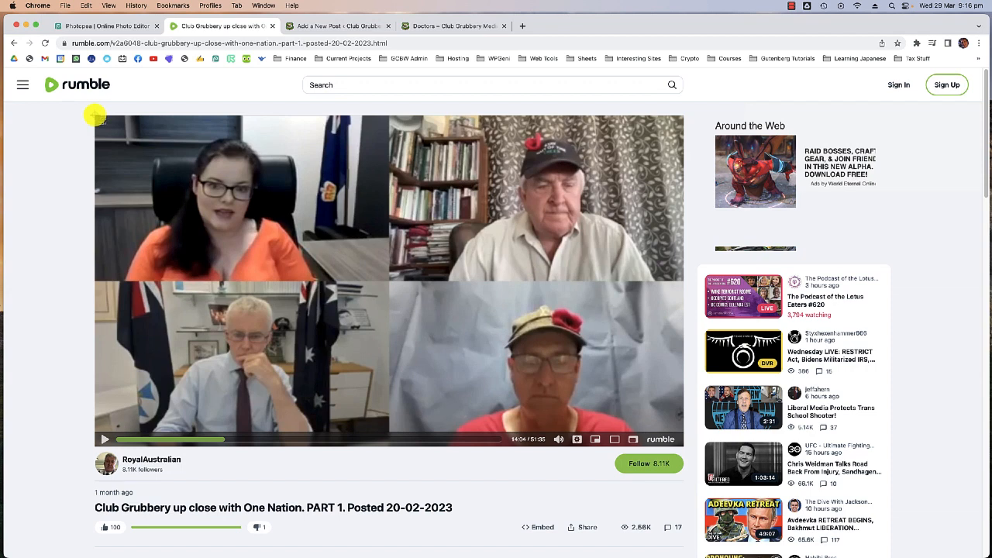
# Screenshot the paused four-person frame of the One Nation Part 1 video
pyautogui.moveTo(94, 116); pyautogui.dragTo(681, 433)
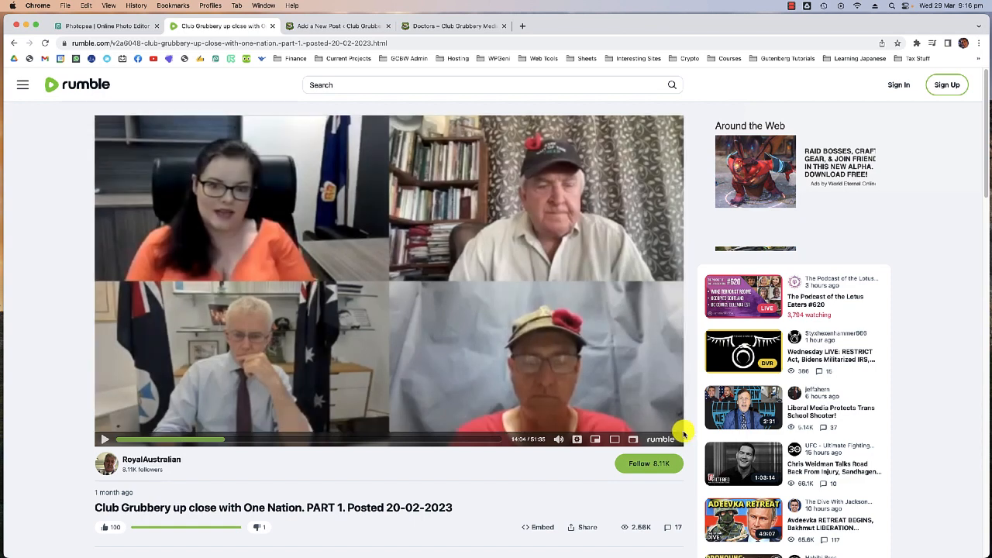
pyautogui.click(678, 427)
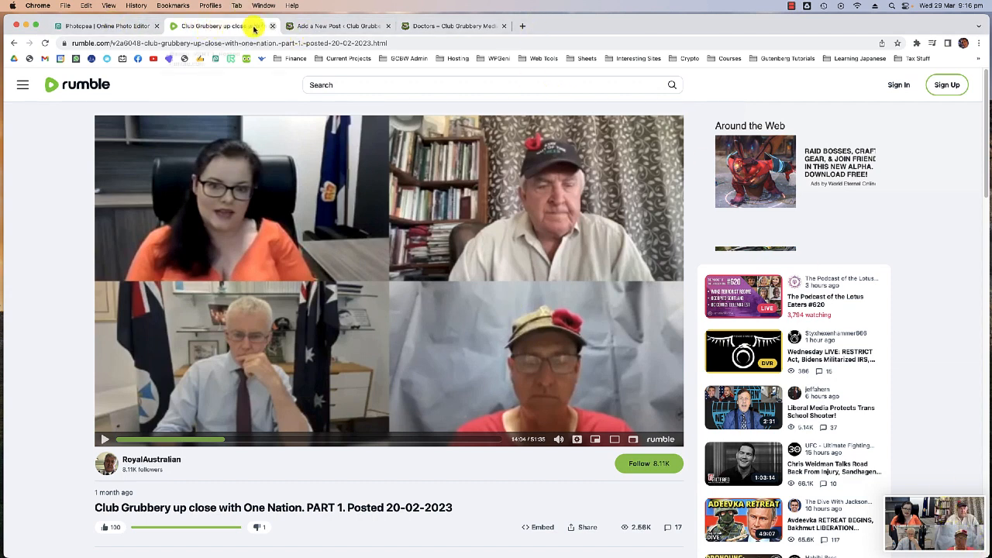
pyautogui.click(345, 26)
# Open the Doctors post's thumbnail, Dr-Pierre-Cory-Part-1.webp, full-size in its own tab
pyautogui.click(480, 25)
pyautogui.rightClick(303, 327)
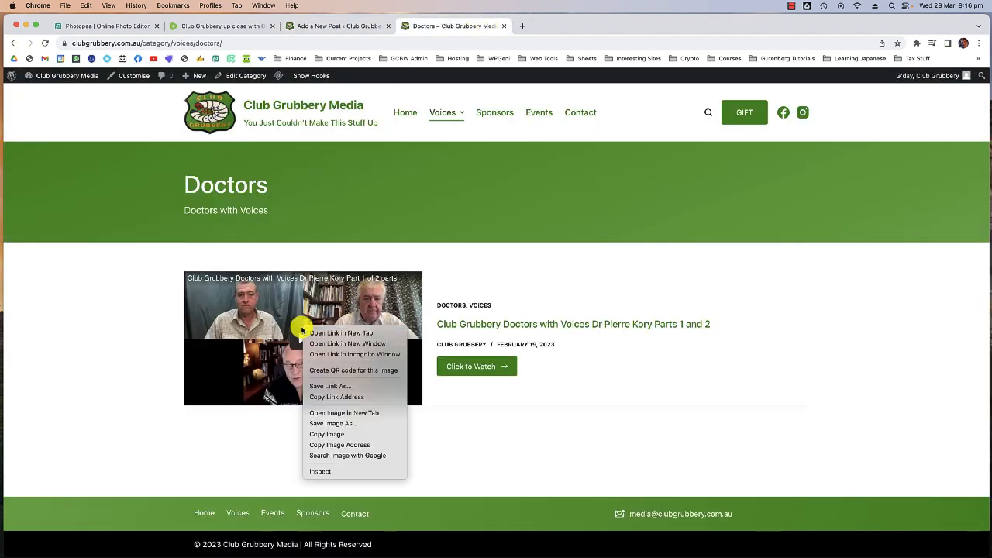
pyautogui.click(350, 413)
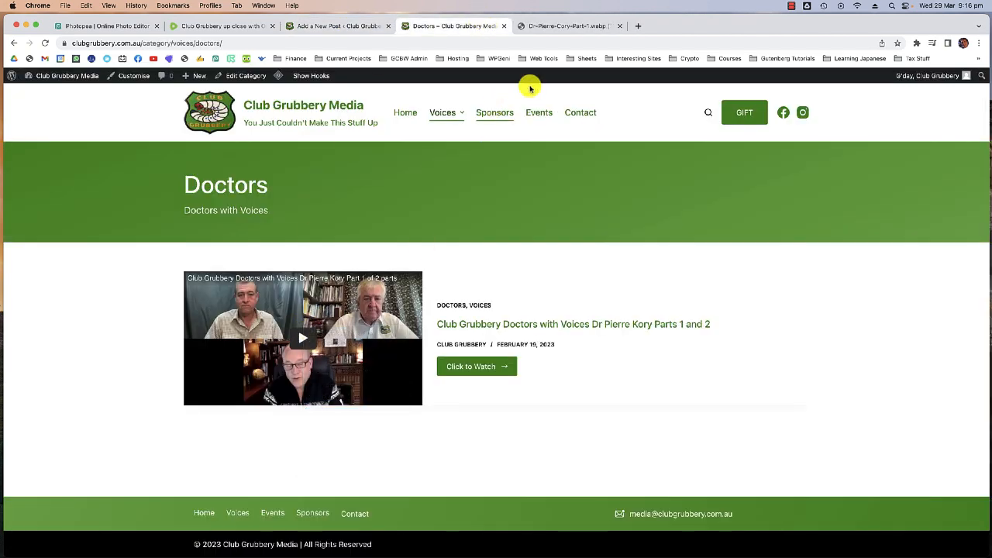
pyautogui.click(565, 27)
# Inspect the image in DevTools to confirm it is 1210 × 680 pixels
pyautogui.rightClick(389, 191)
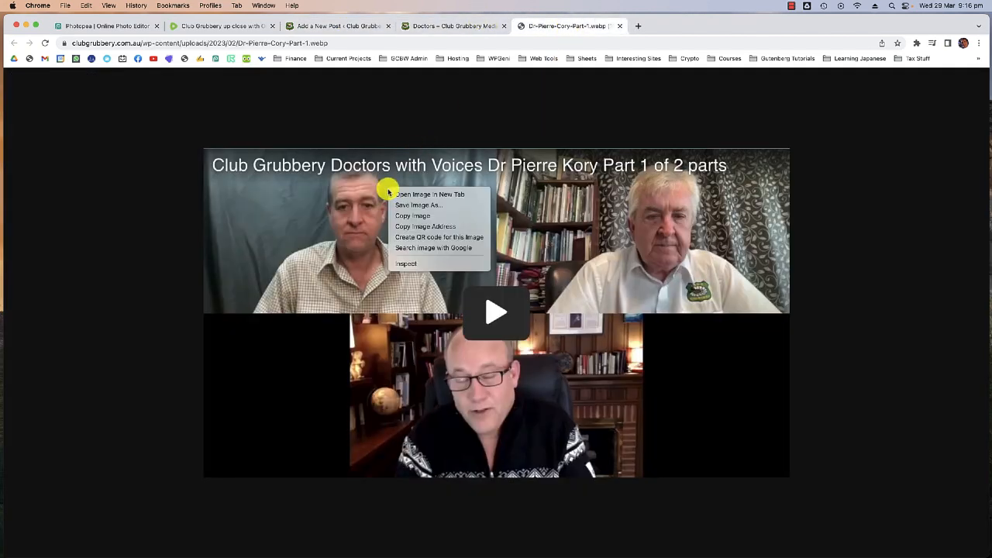
pyautogui.click(401, 264)
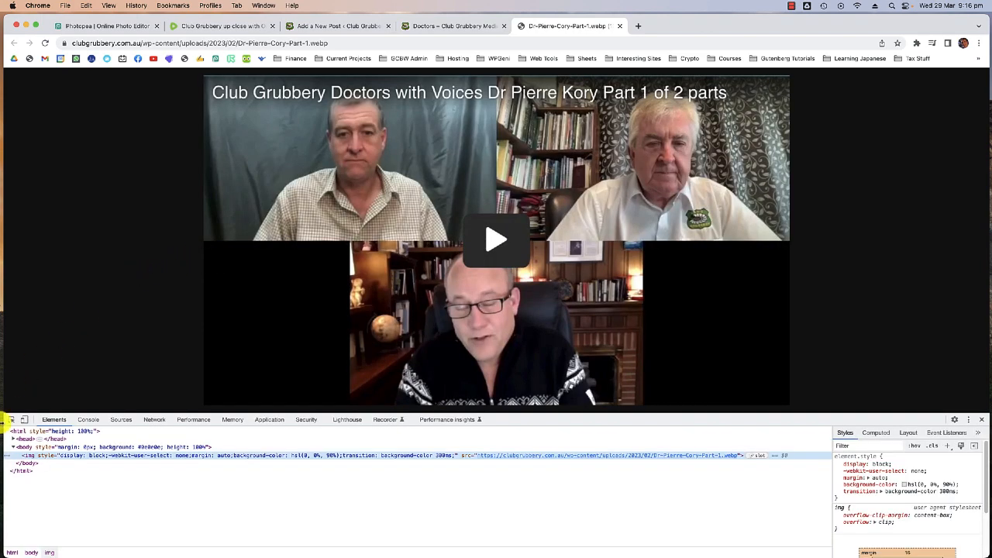
pyautogui.click(17, 422)
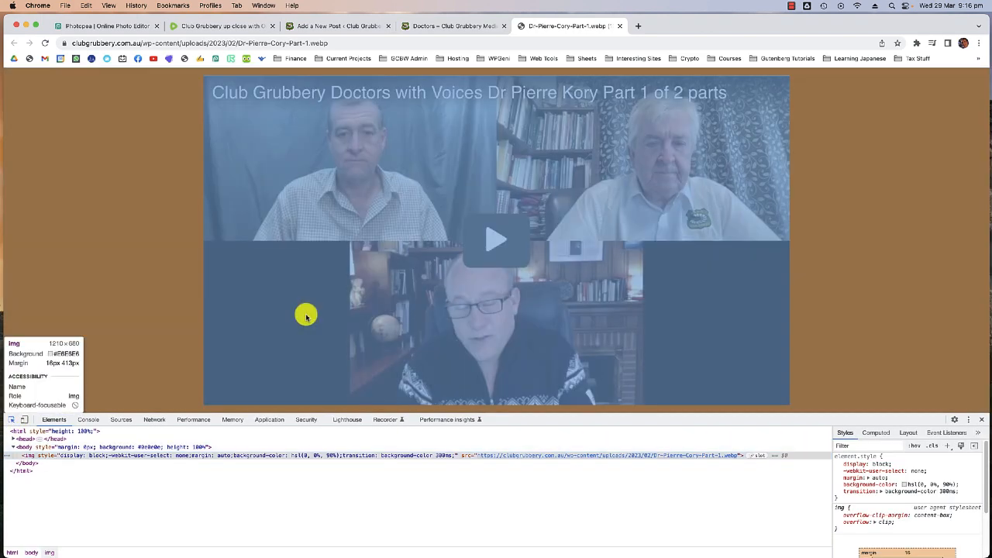
pyautogui.click(306, 316)
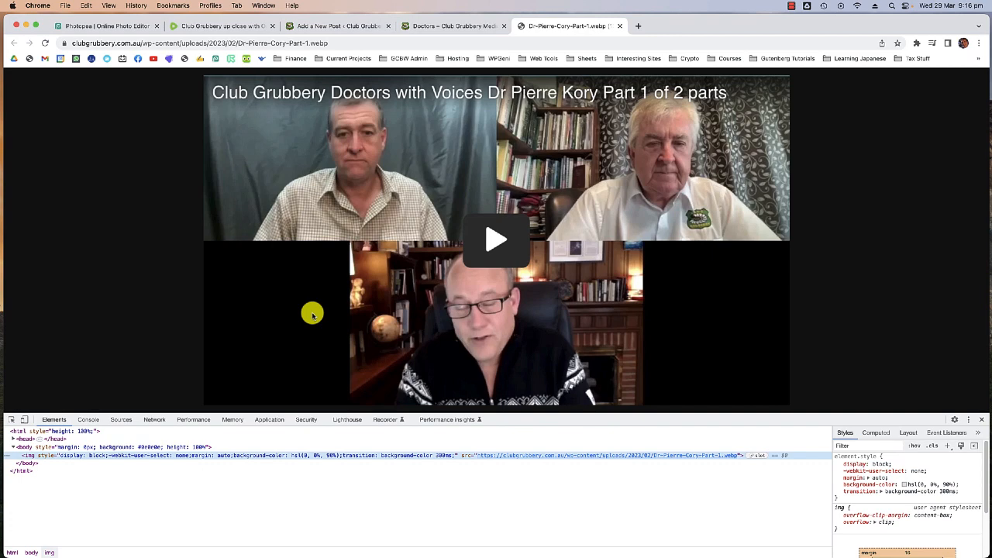
pyautogui.click(983, 419)
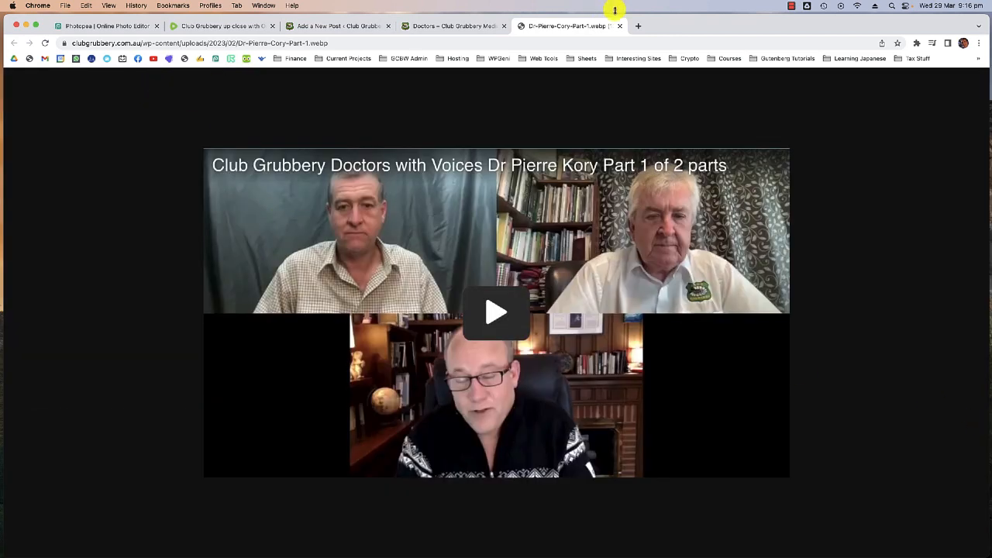
# Open squoosh.app in a new browser tab
pyautogui.click(635, 26)
pyautogui.write('sq')
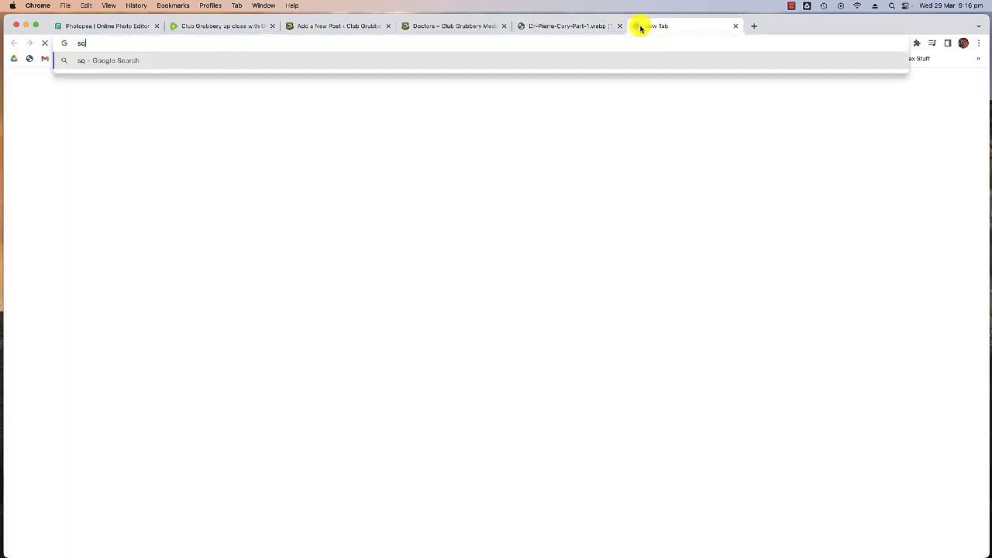
pyautogui.write('uoosh.app')
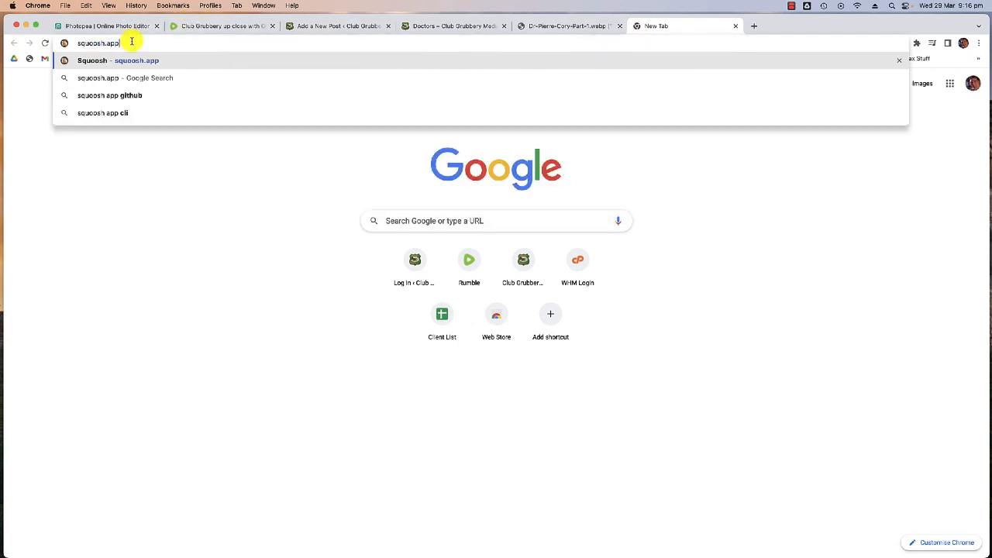
pyautogui.press('Return')
# Bring up a Finder window showing the screenshot beside the narrowed browser
pyautogui.moveTo(89, 552)
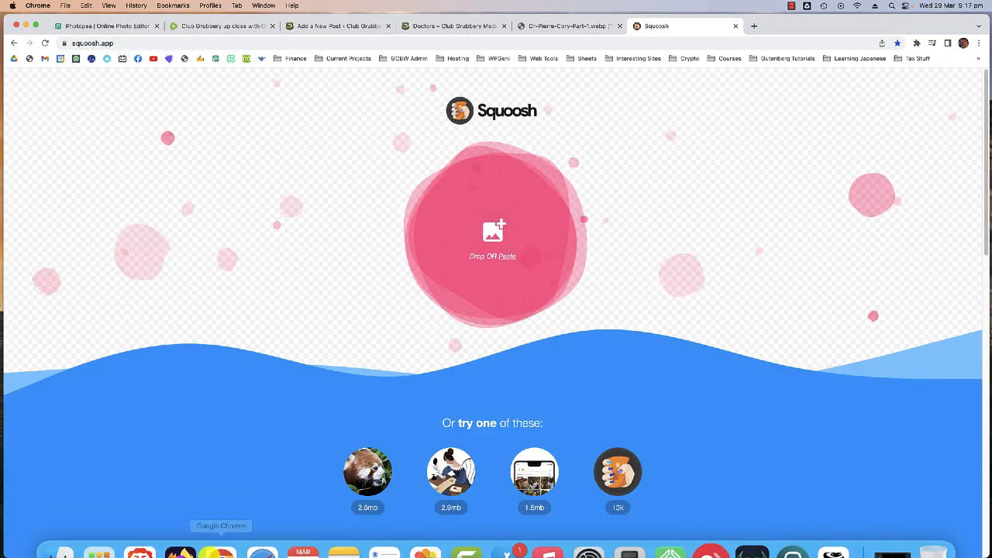
pyautogui.click(52, 541)
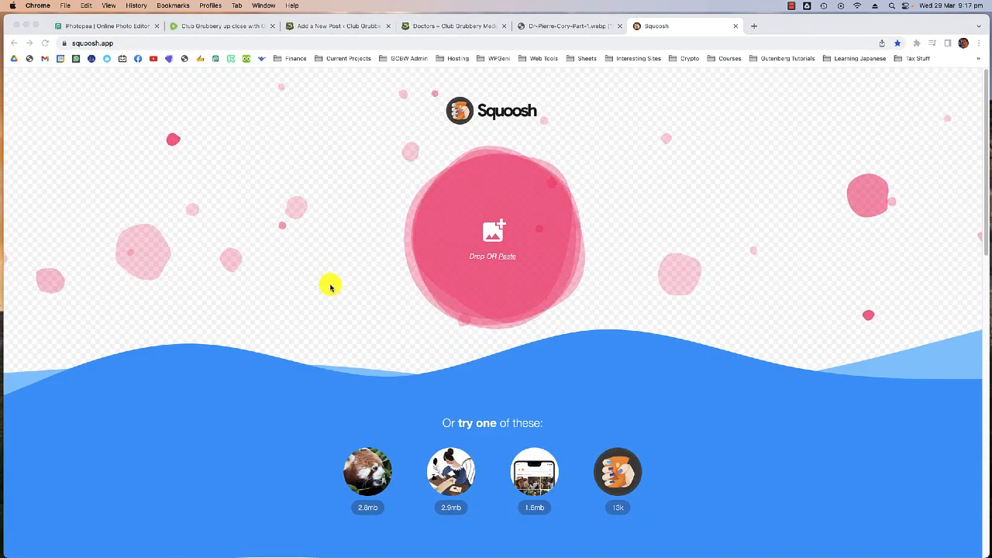
pyautogui.moveTo(333, 546)
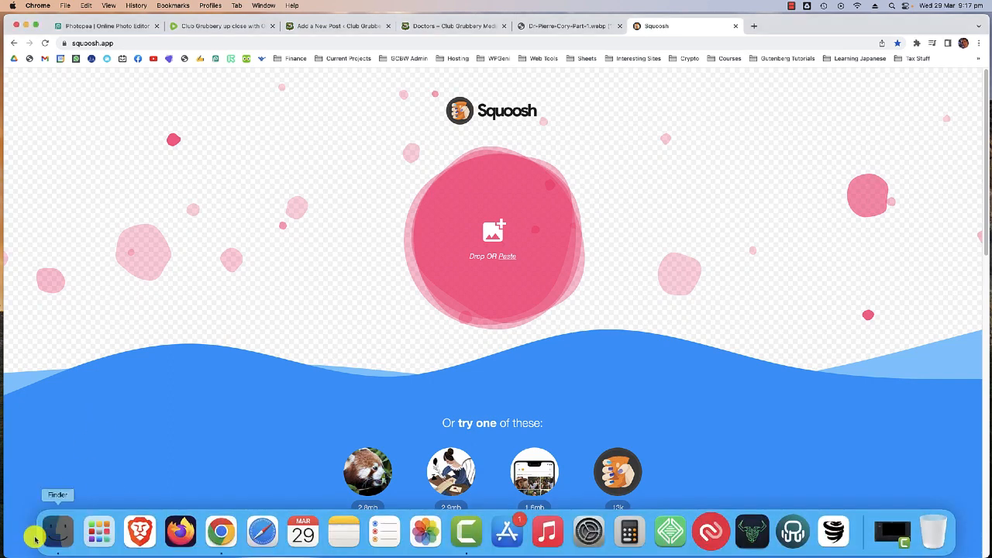
pyautogui.click(56, 537)
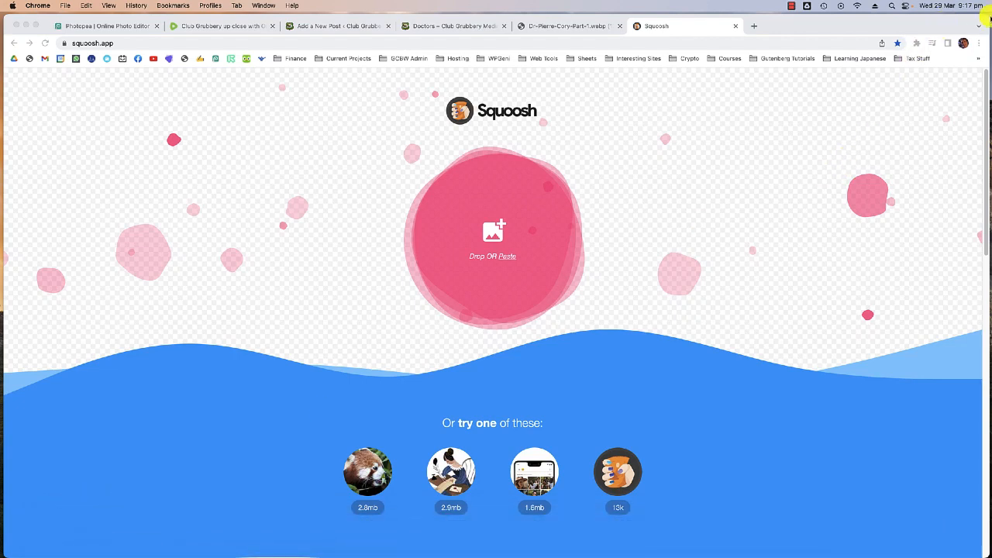
pyautogui.moveTo(986, 17); pyautogui.dragTo(866, 17)
pyautogui.click(897, 122)
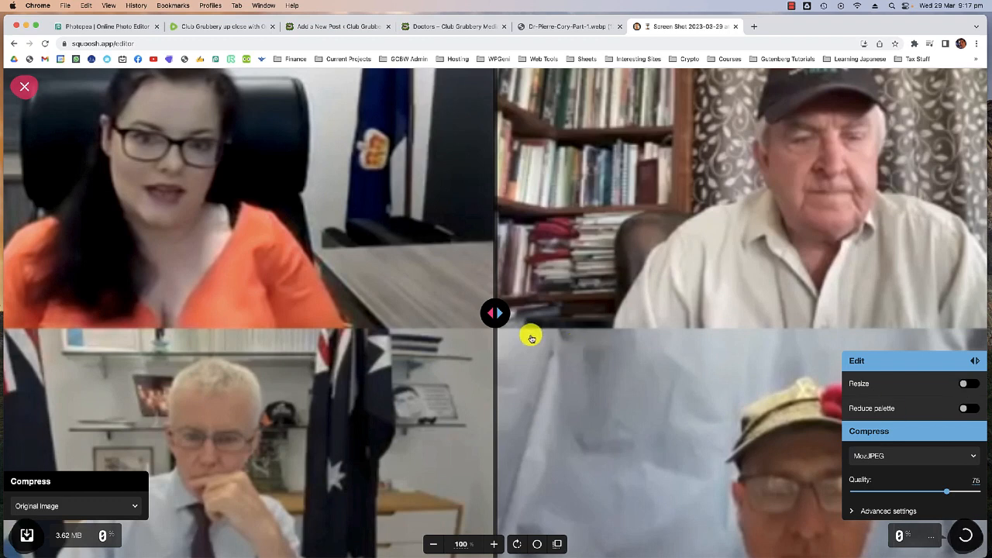
# Turn on resizing and set the width to 1200, giving 1200 × 644
pyautogui.scroll(-5, 532, 338)
pyautogui.scroll(3, 531, 334)
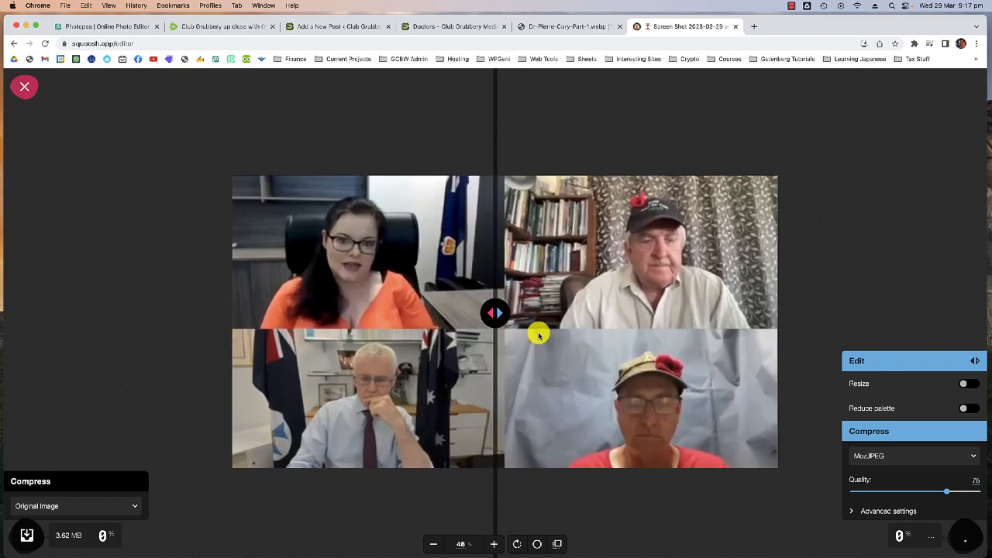
pyautogui.scroll(-2, 539, 335)
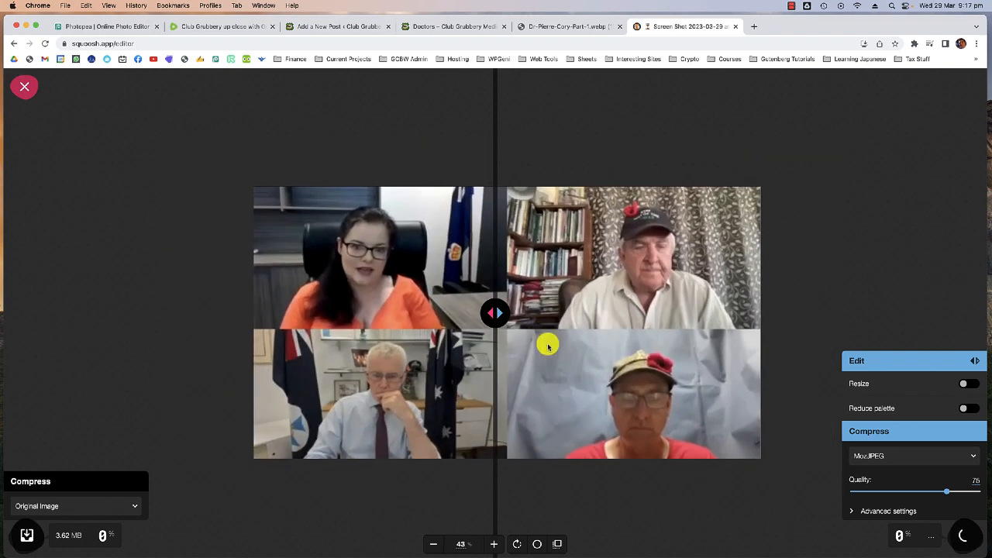
pyautogui.click(969, 384)
pyautogui.click(907, 304)
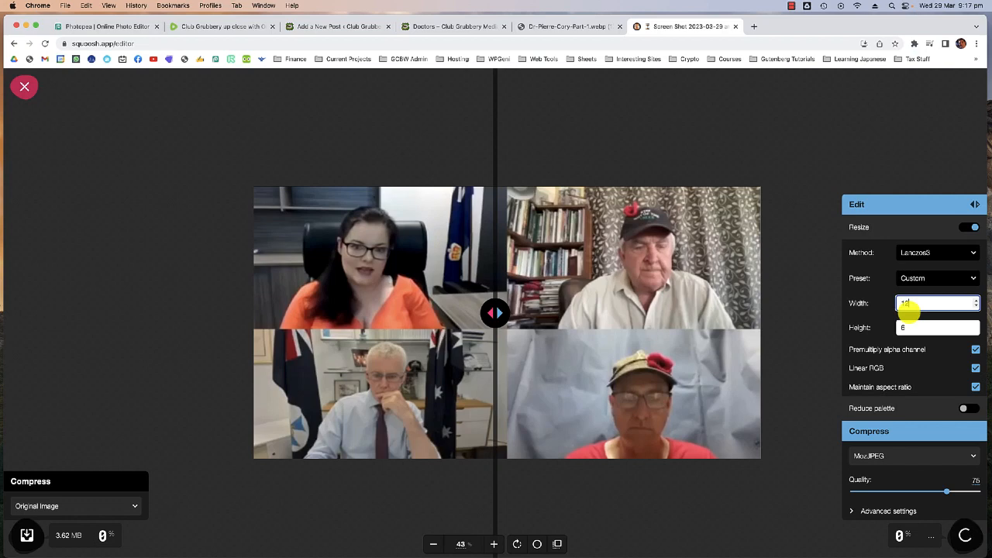
pyautogui.write('1200')
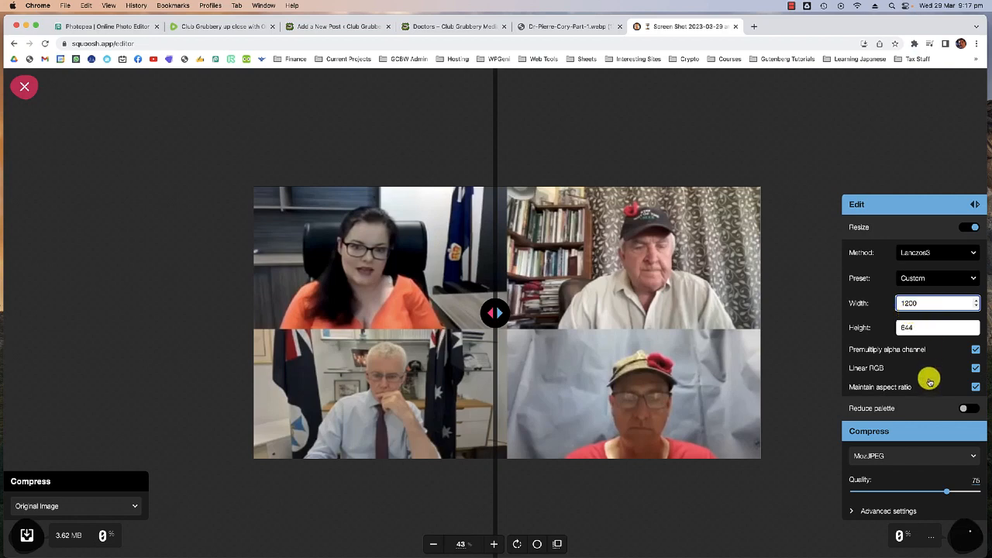
pyautogui.click(927, 327)
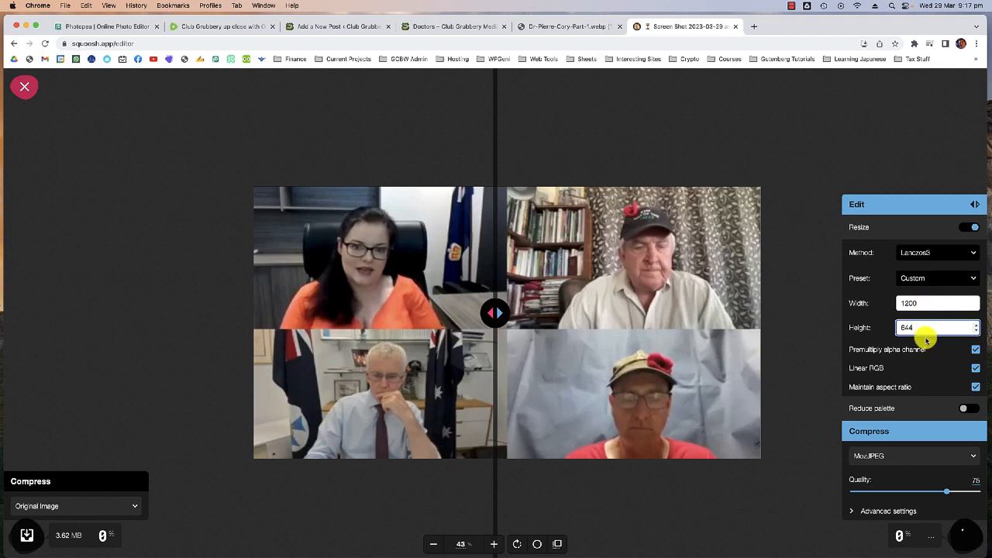
# Keep MozJPEG at quality 75 and download the 63.3 kB compressed image
pyautogui.click(903, 455)
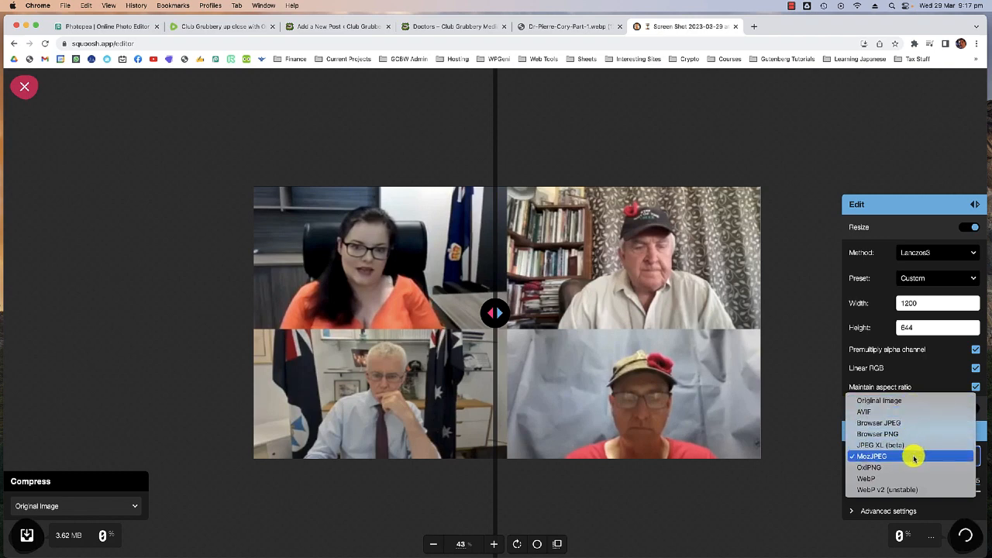
pyautogui.click(914, 458)
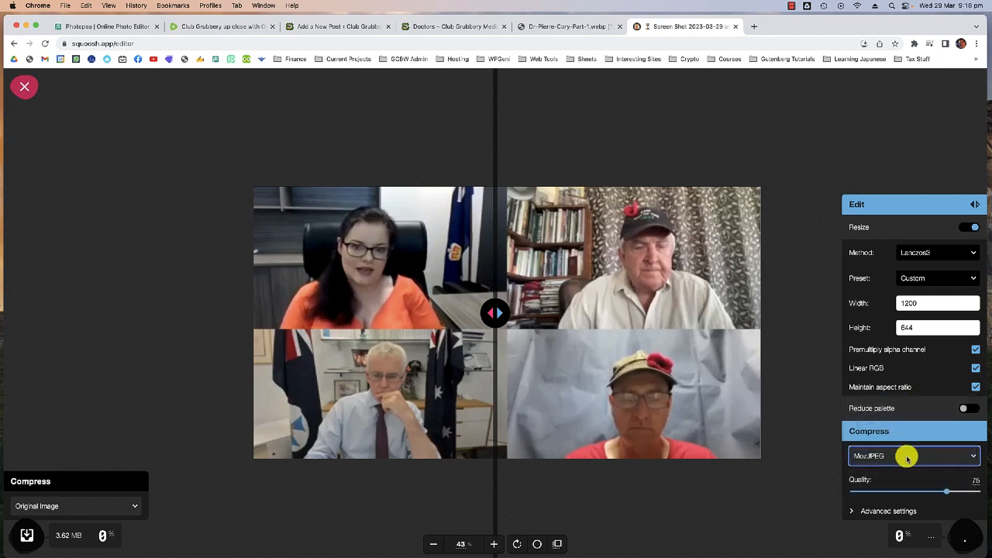
pyautogui.click(903, 456)
pyautogui.click(906, 458)
pyautogui.click(906, 458)
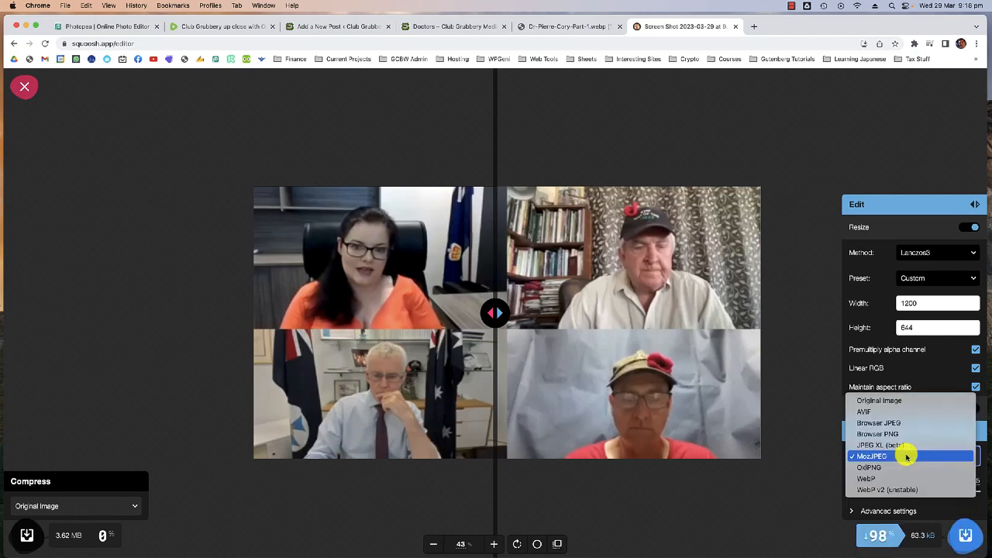
pyautogui.click(929, 364)
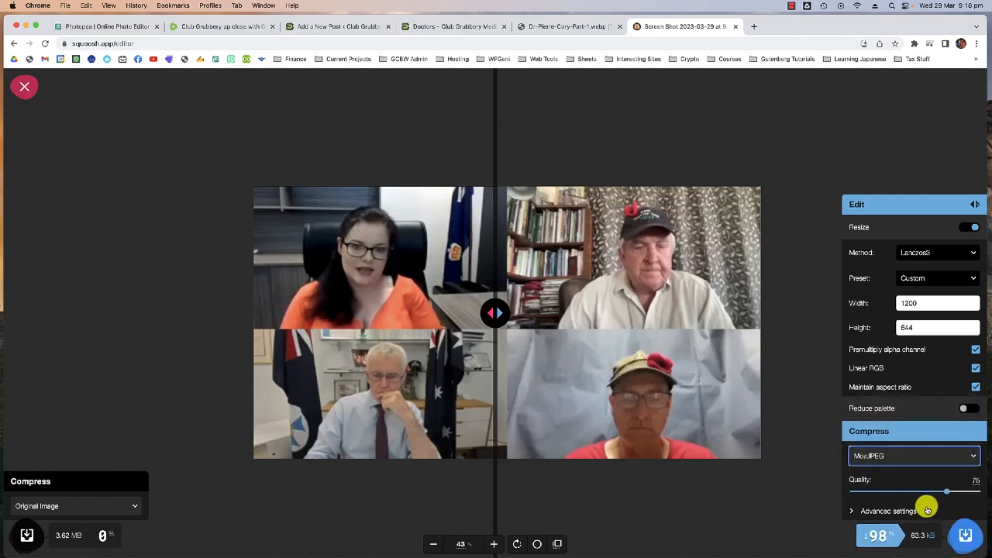
pyautogui.scroll(3, 565, 317)
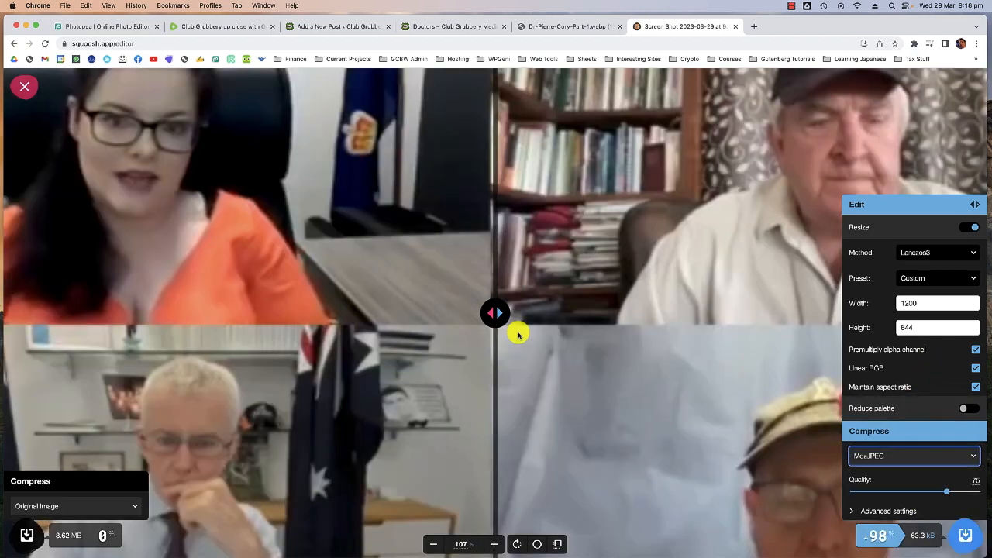
pyautogui.scroll(-10, 517, 333)
pyautogui.scroll(5, 519, 334)
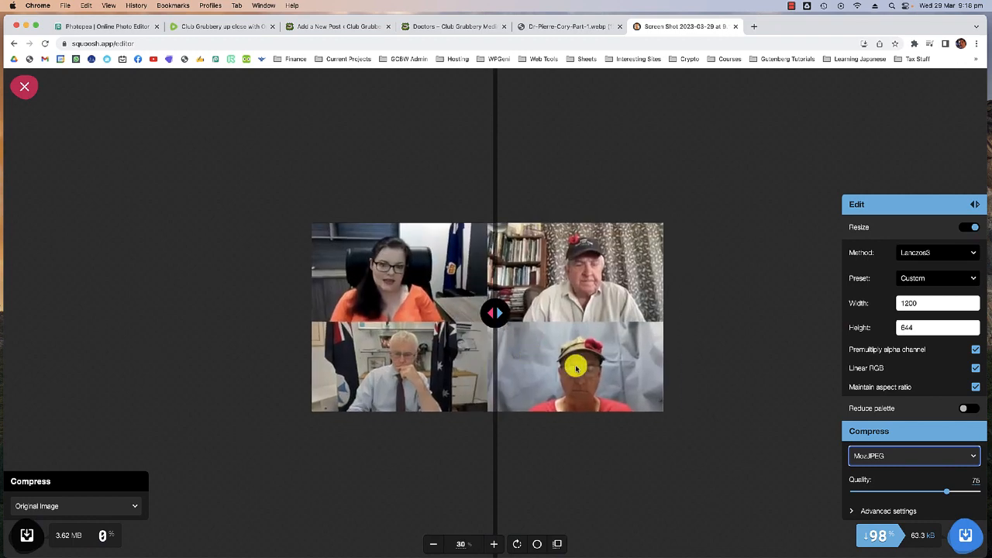
pyautogui.click(962, 535)
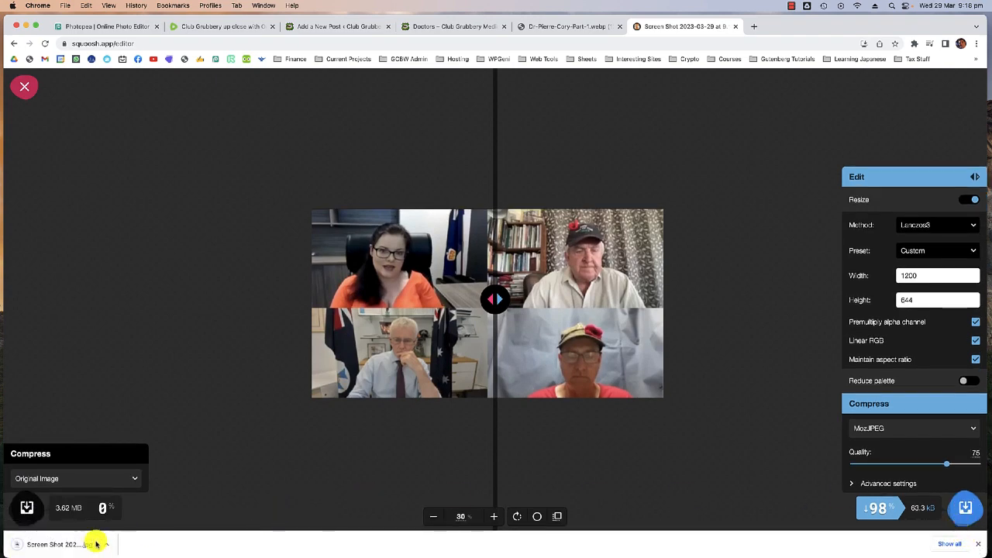
# Reveal the downloaded JPG in Finder and move it to the Desktop
pyautogui.click(105, 547)
pyautogui.click(122, 531)
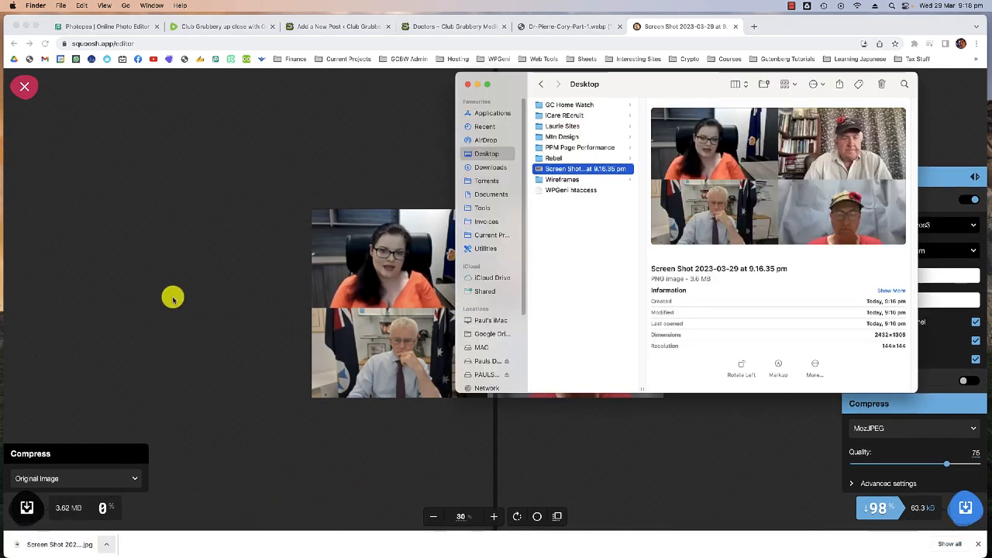
pyautogui.moveTo(501, 84); pyautogui.dragTo(400, 121)
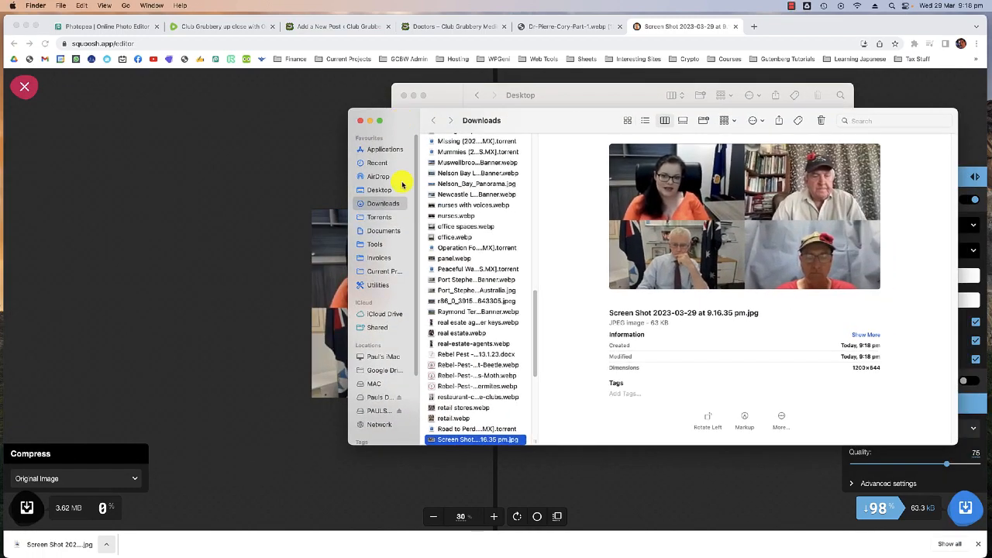
pyautogui.scroll(-3, 487, 372)
pyautogui.moveTo(452, 339); pyautogui.dragTo(390, 193)
pyautogui.moveTo(413, 122); pyautogui.dragTo(409, 139)
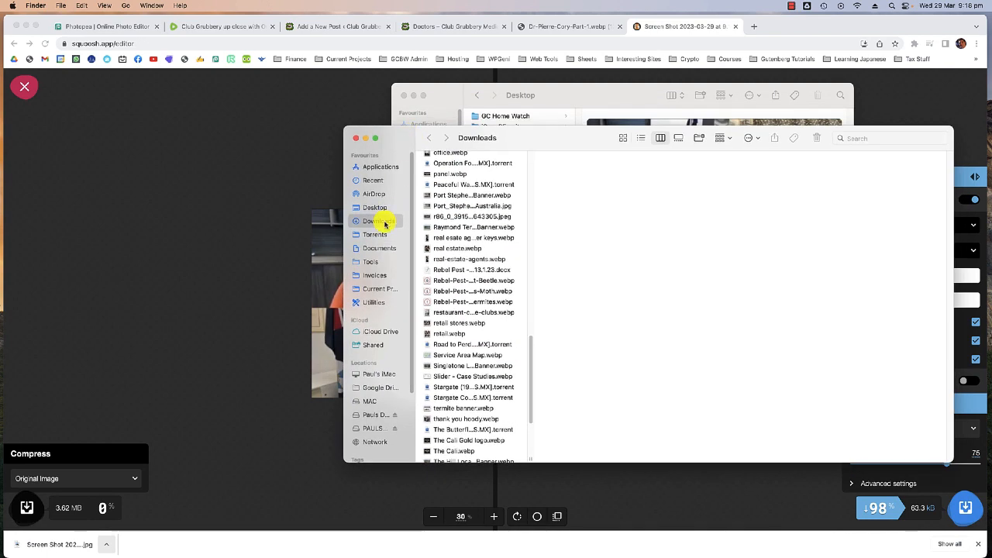
pyautogui.click(379, 206)
# Move the original PNG screenshot on the Desktop to the Bin
pyautogui.click(483, 222)
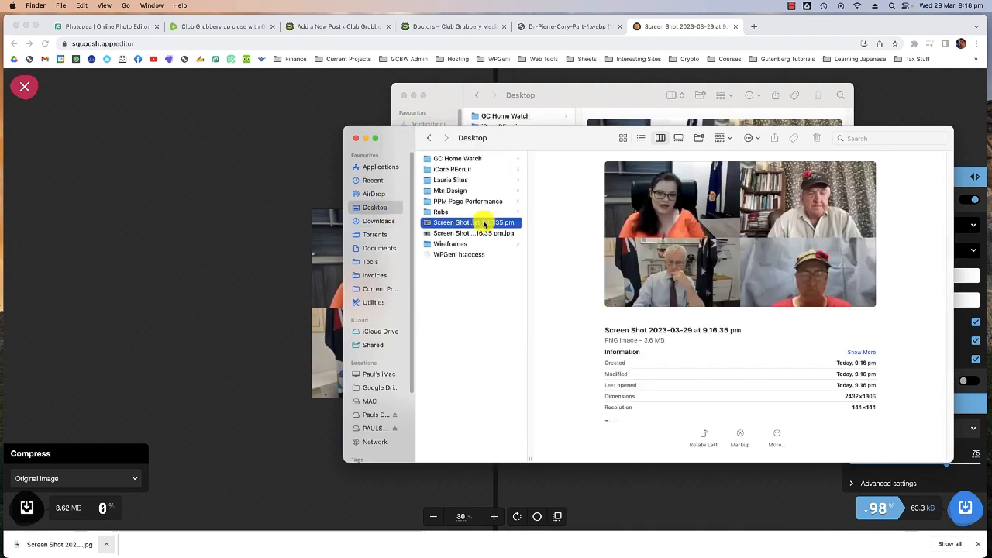
pyautogui.rightClick(482, 224)
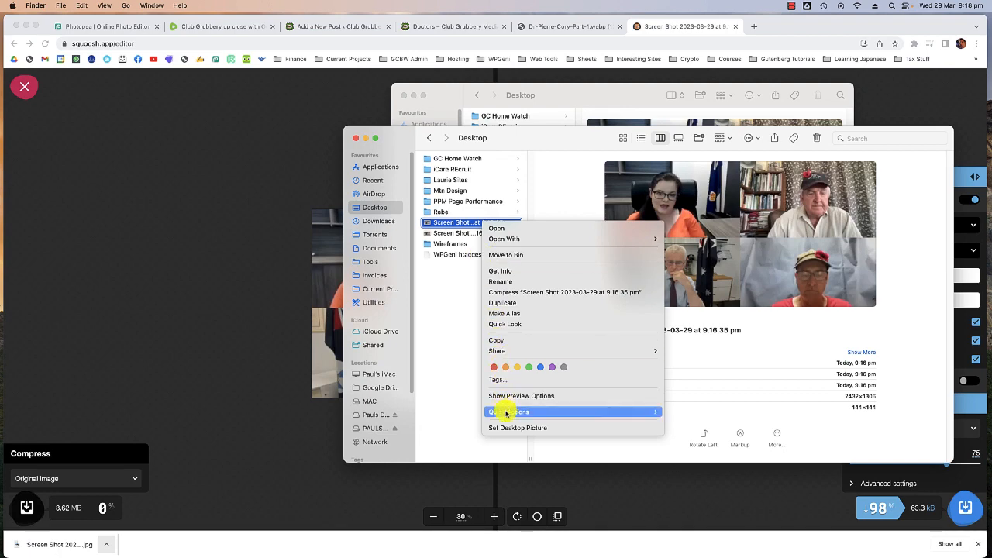
pyautogui.click(505, 254)
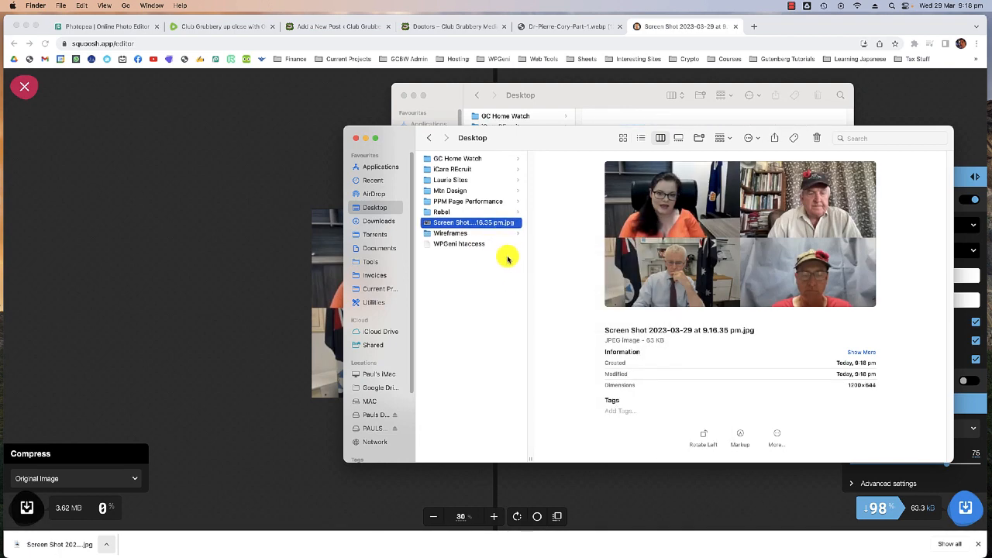
# Rename the JPG to 'One Nation Part 1 and 2.jpg' and close the extra Finder window
pyautogui.press('Return')
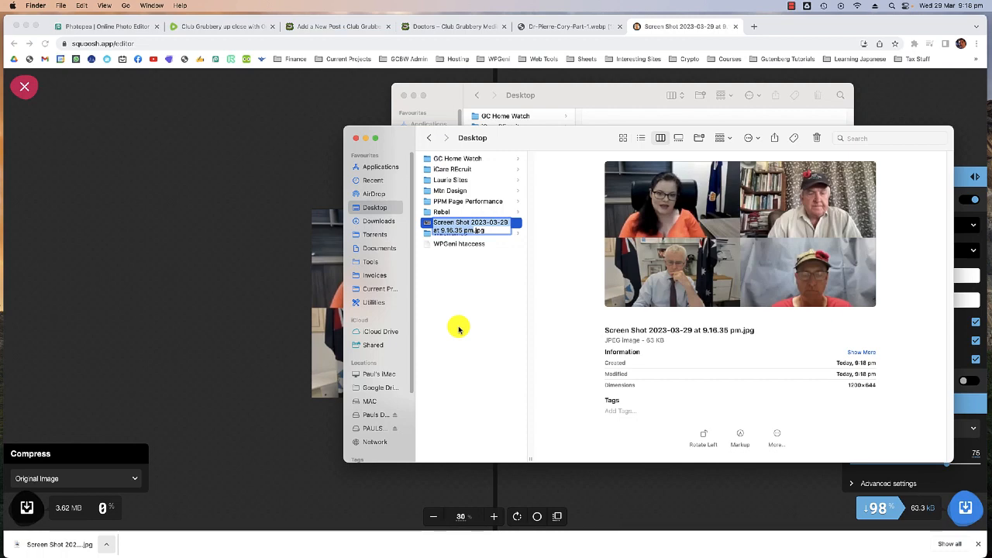
pyautogui.write('One Nation Part 1 and 2')
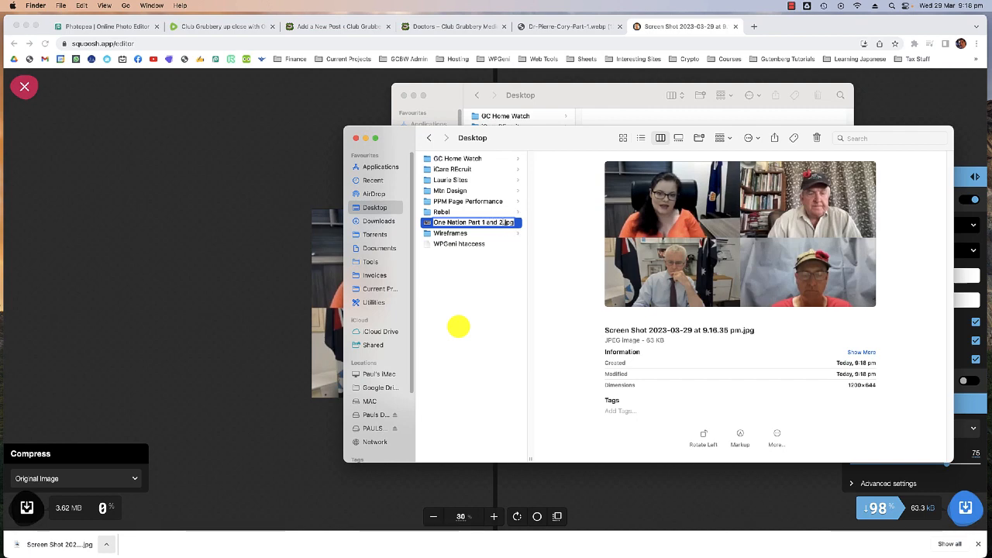
pyautogui.press('Return')
pyautogui.click(408, 100)
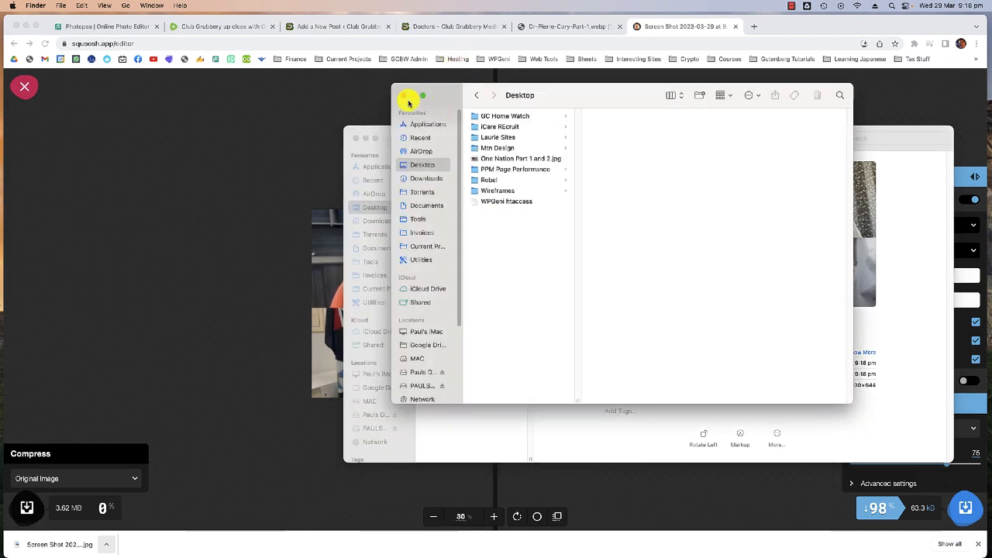
pyautogui.click(404, 95)
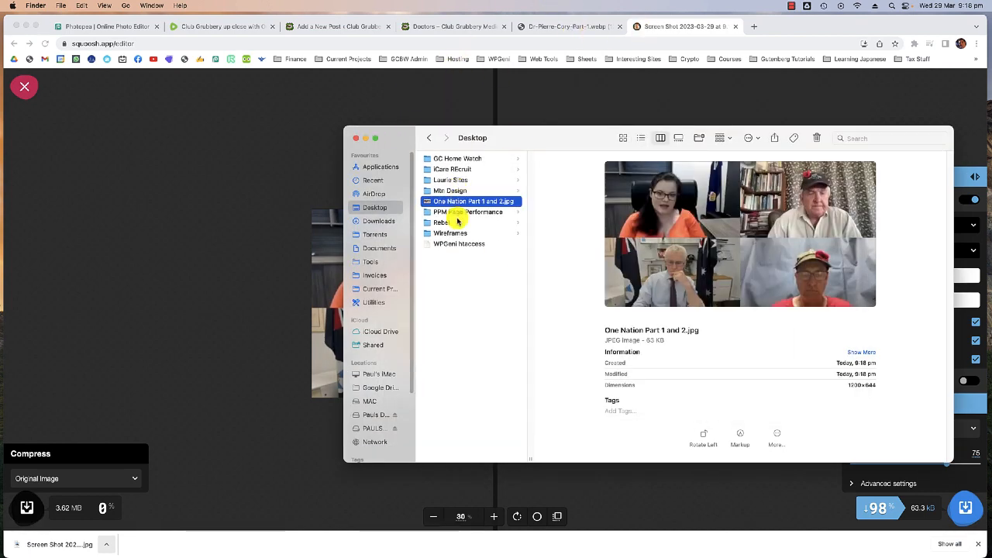
# Upload One Nation Part 1 and 2.jpg from the Desktop and set it as featured image
pyautogui.click(343, 31)
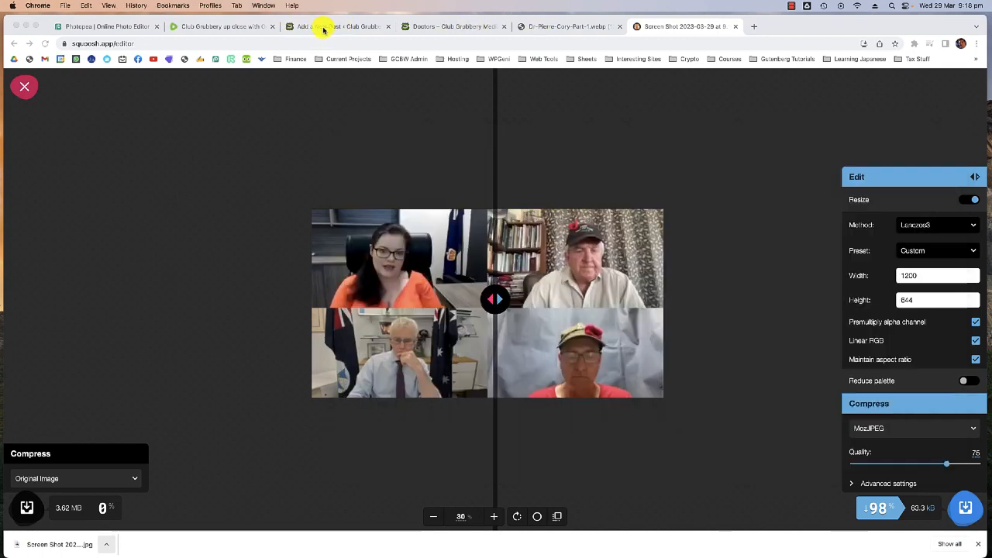
pyautogui.click(321, 26)
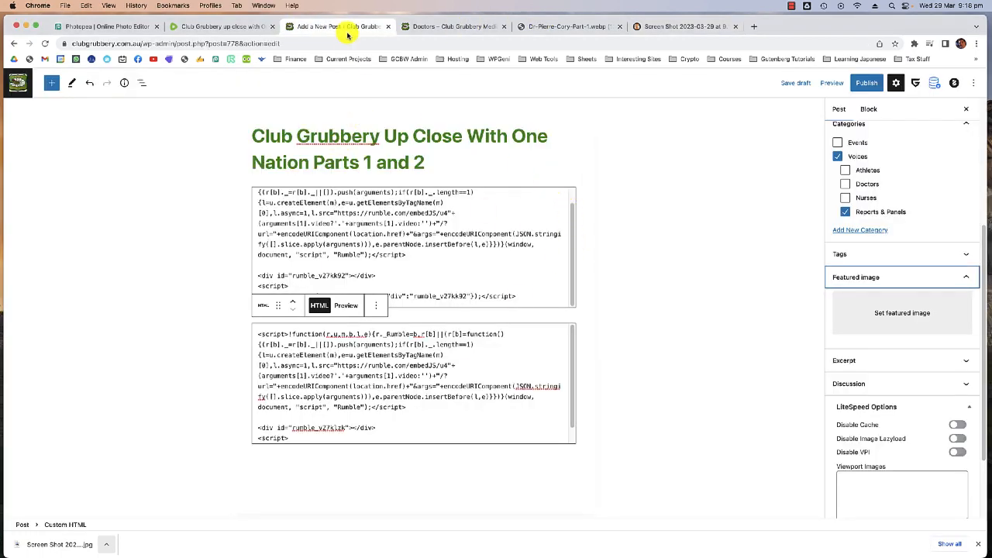
pyautogui.click(879, 310)
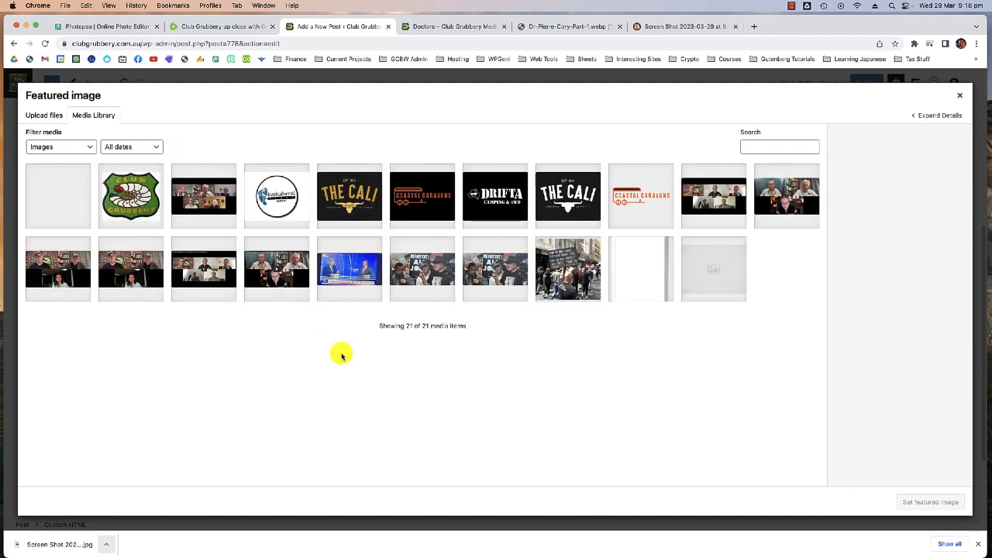
pyautogui.click(45, 120)
pyautogui.click(491, 284)
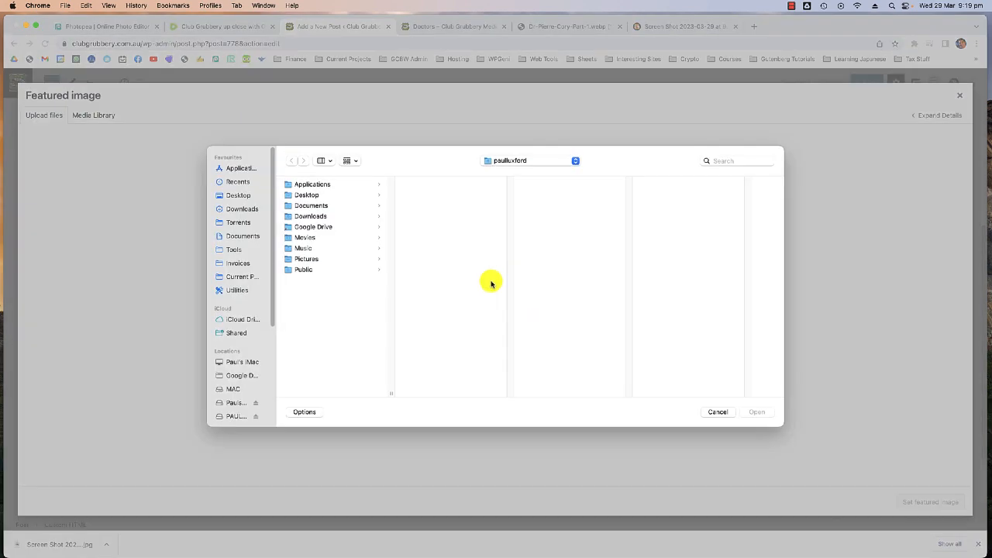
pyautogui.click(240, 199)
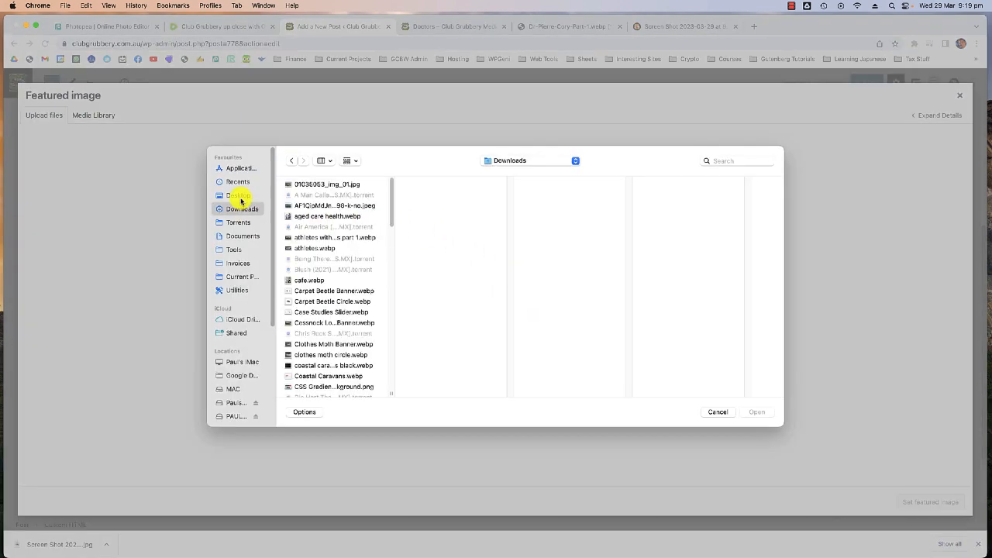
pyautogui.click(324, 227)
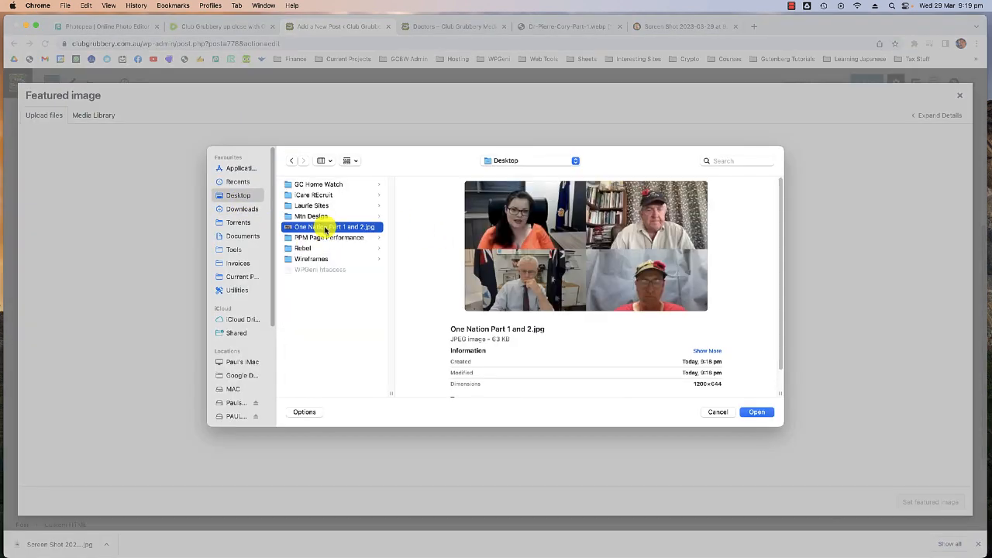
pyautogui.click(771, 412)
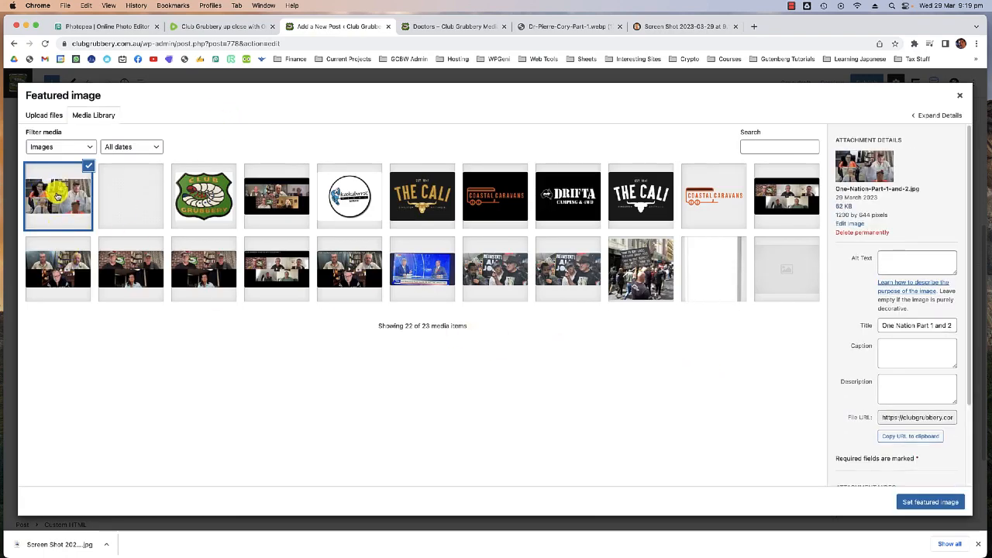
pyautogui.click(924, 502)
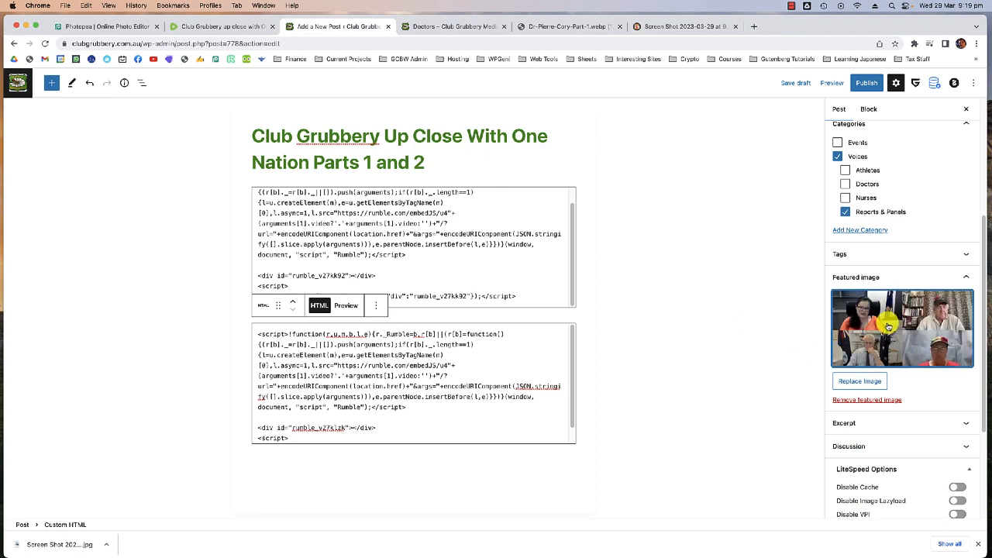
# Publish the post, confirming in the pre-publish panel, then switch to the Doctors category tab
pyautogui.scroll(-5, 889, 327)
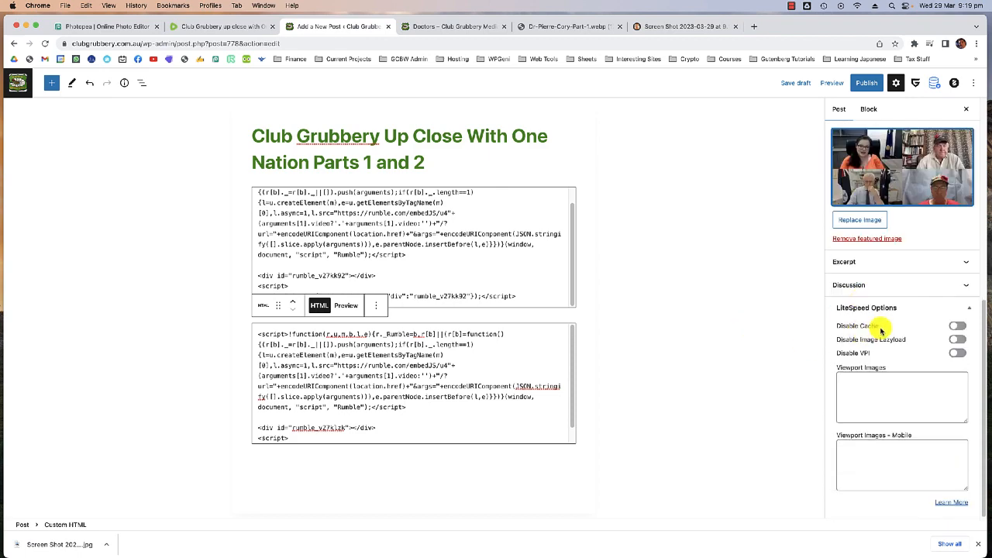
pyautogui.scroll(10, 883, 306)
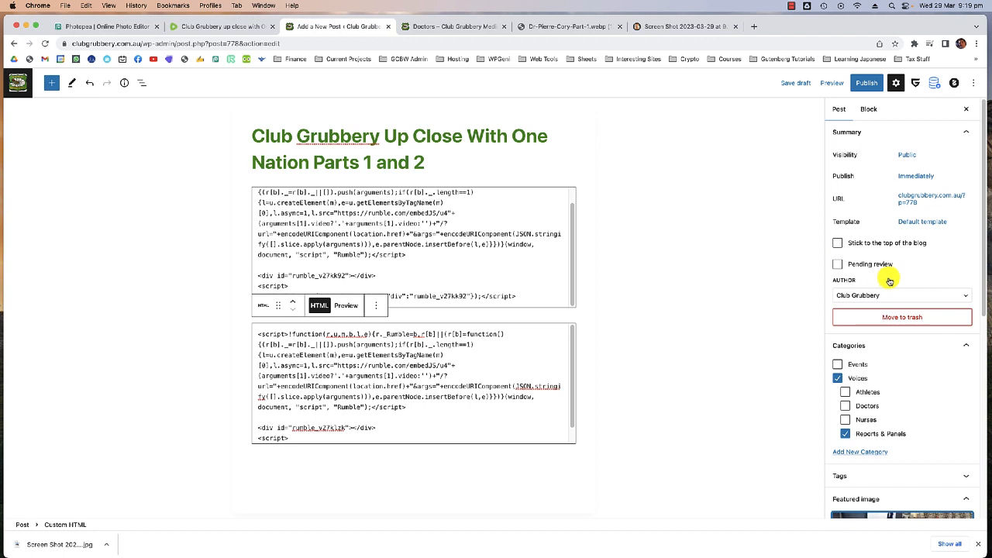
pyautogui.click(867, 83)
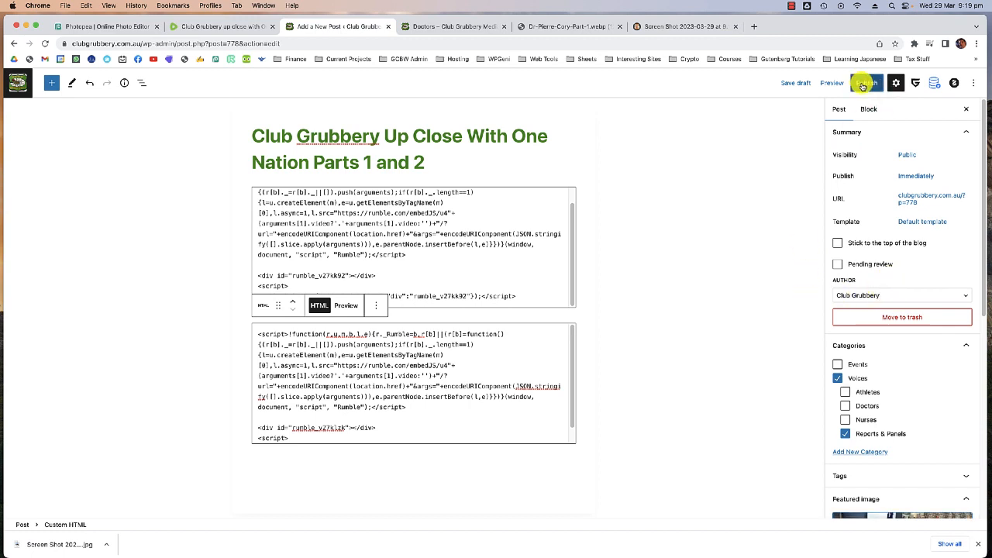
pyautogui.click(884, 83)
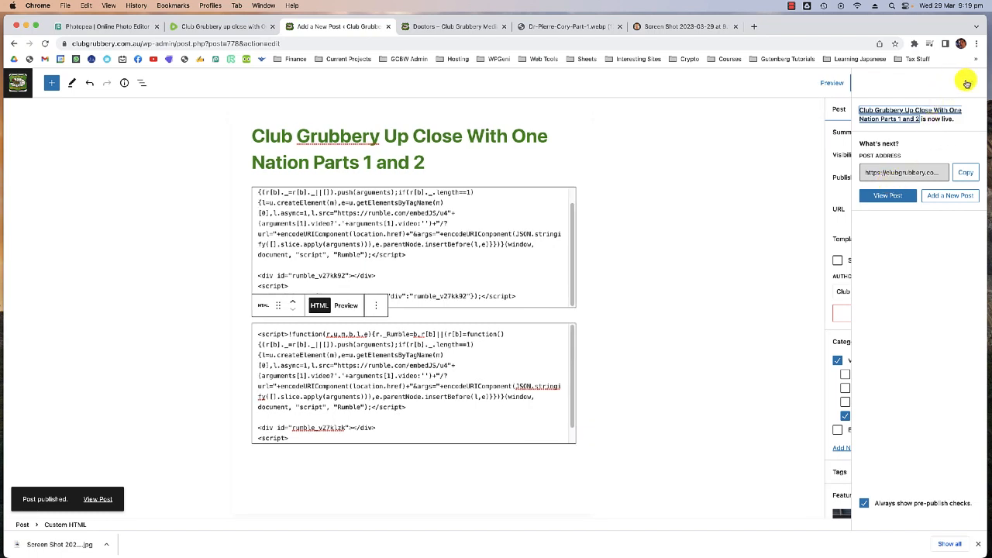
pyautogui.click(445, 30)
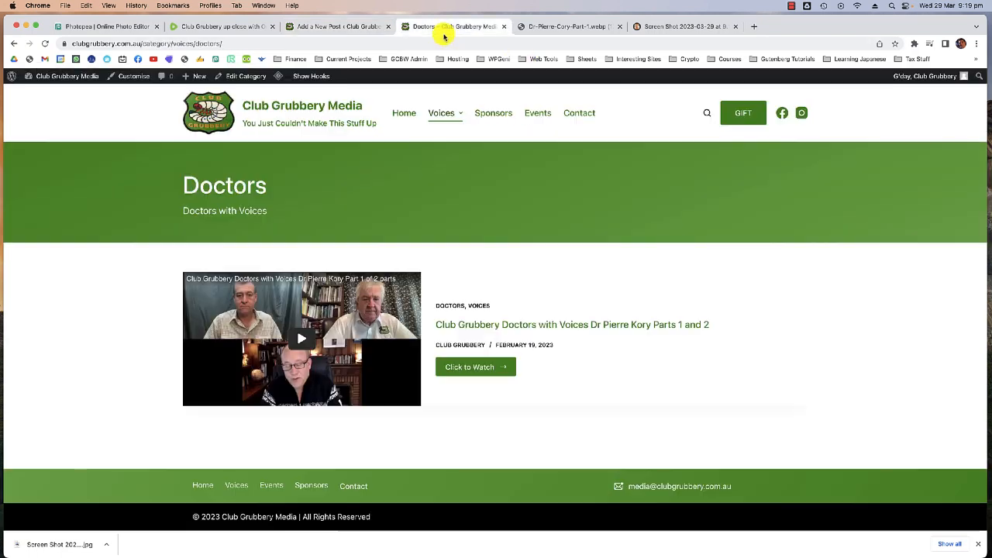
# Close the Dr-Pierre-Cory and screenshot image tabs and go to the site homepage
pyautogui.click(618, 28)
pyautogui.click(620, 28)
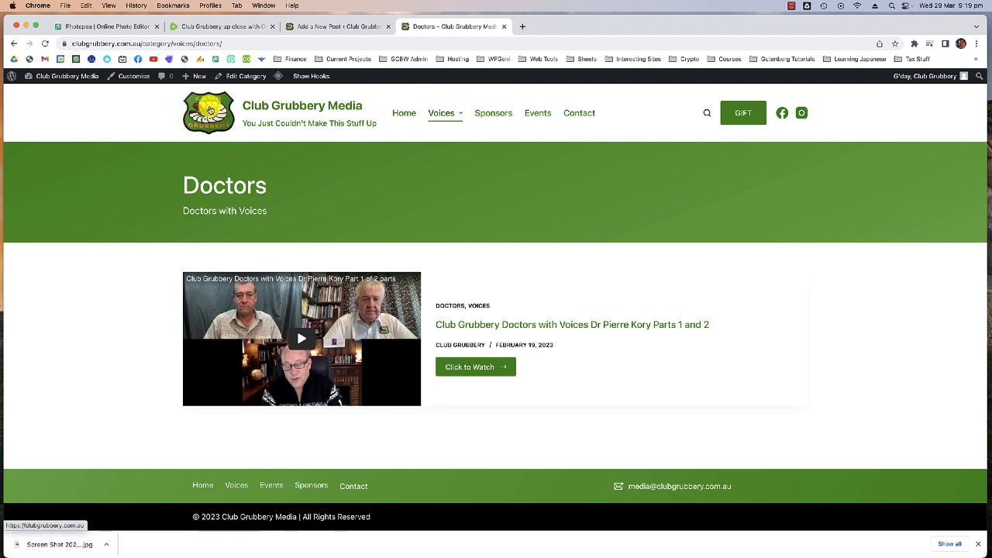
pyautogui.click(186, 110)
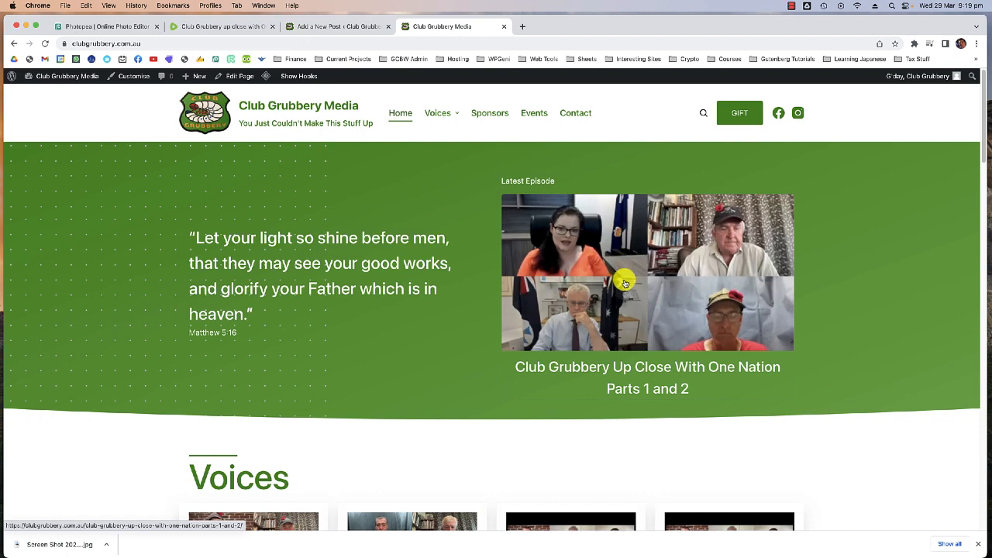
pyautogui.moveTo(437, 115)
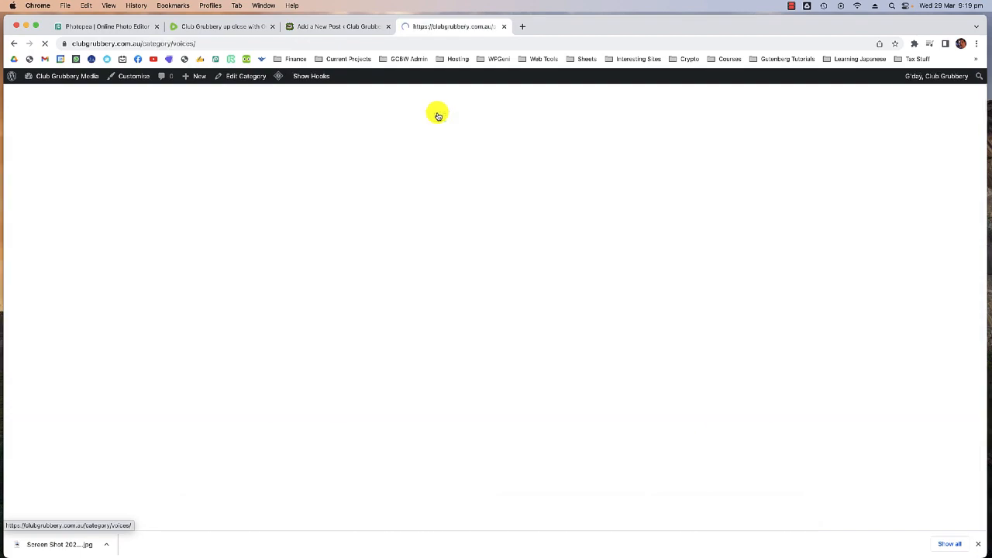
# Browse the Voices category page and open the One Nation Parts 1 and 2 post
pyautogui.scroll(-1, 121, 318)
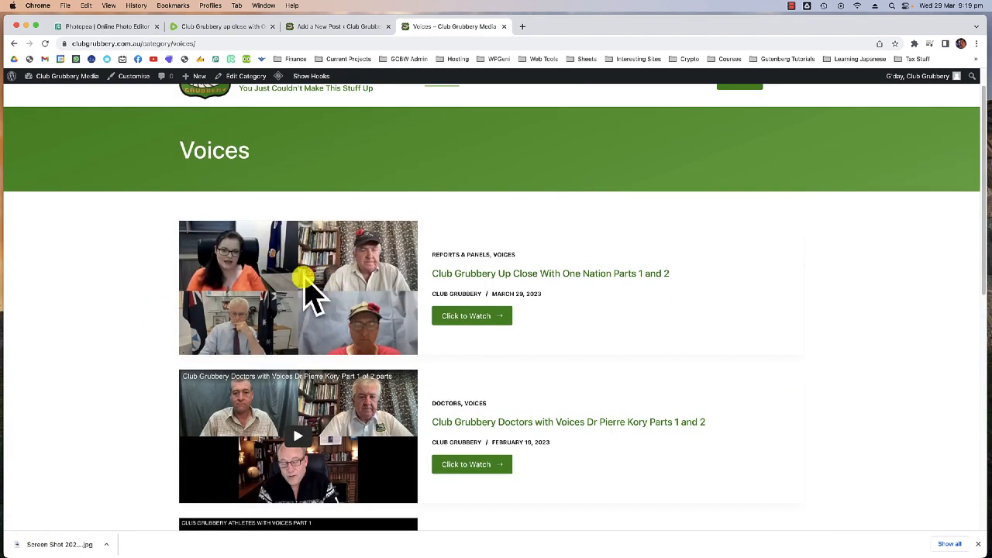
pyautogui.scroll(1, 306, 287)
pyautogui.scroll(-3, 151, 262)
pyautogui.scroll(4, 137, 258)
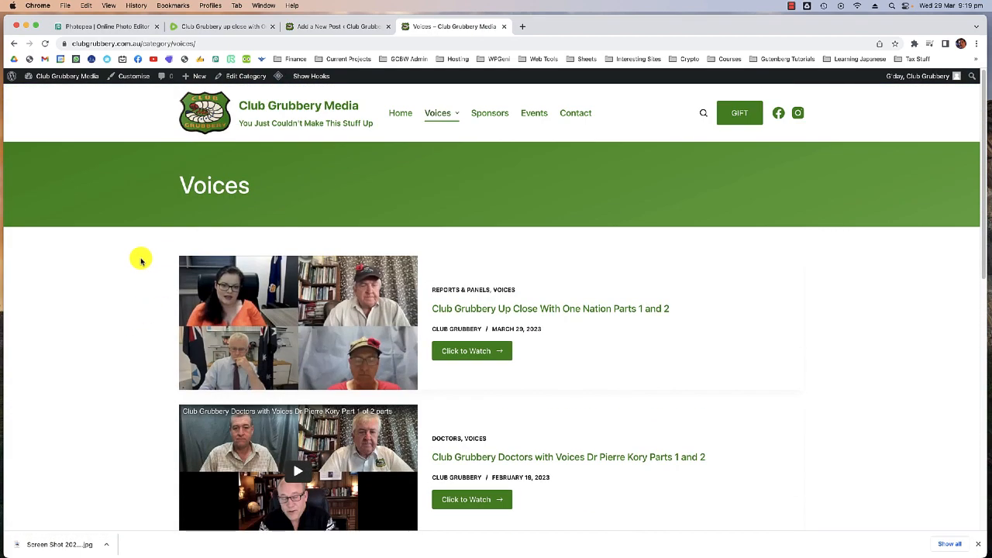
pyautogui.scroll(-5, 138, 261)
pyautogui.scroll(-4, 232, 350)
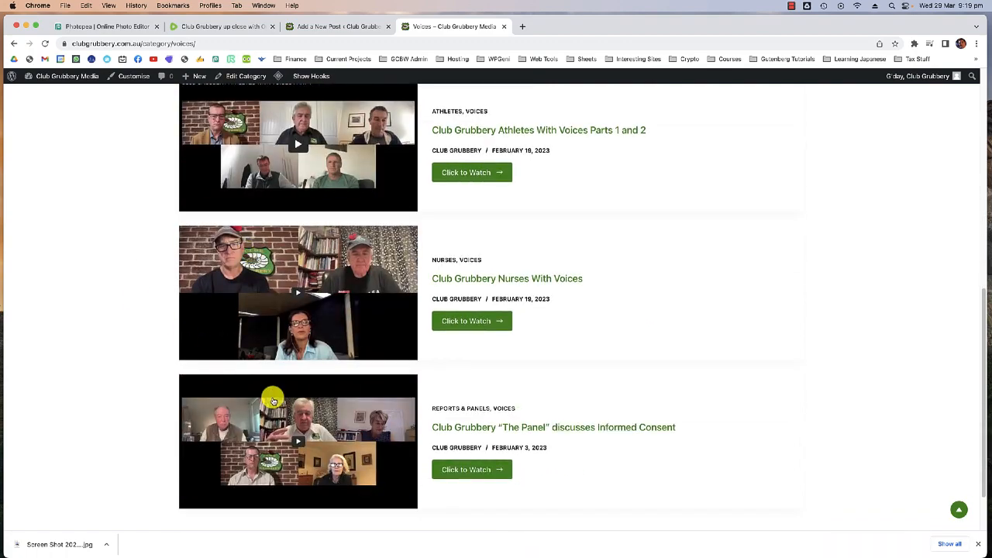
pyautogui.scroll(5, 147, 259)
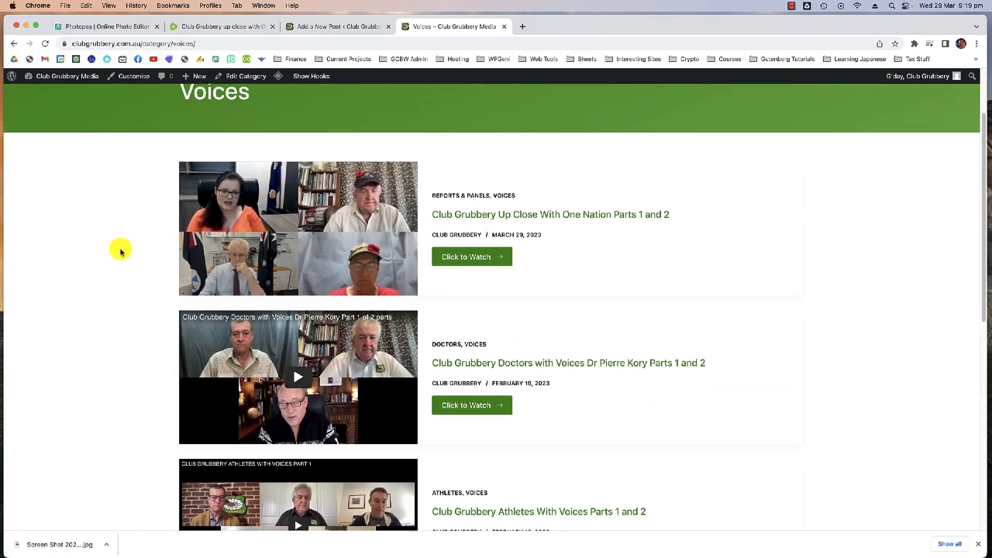
pyautogui.scroll(2, 127, 250)
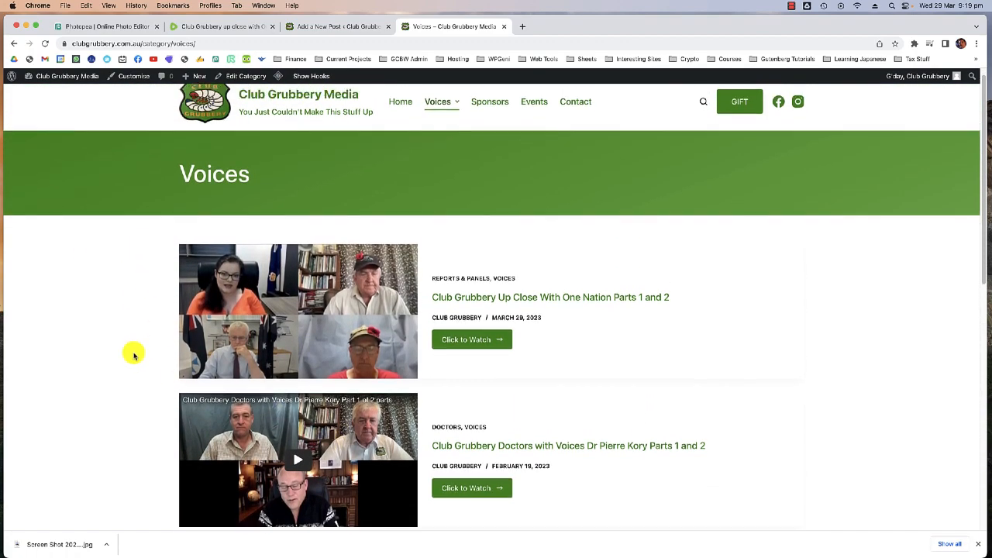
pyautogui.scroll(-3, 144, 370)
pyautogui.scroll(2, 159, 323)
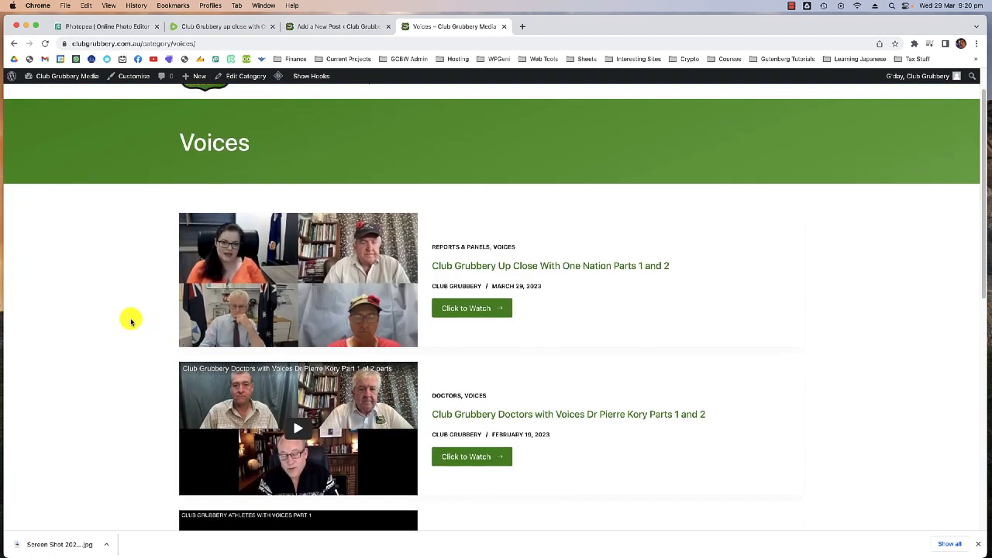
pyautogui.scroll(1, 131, 321)
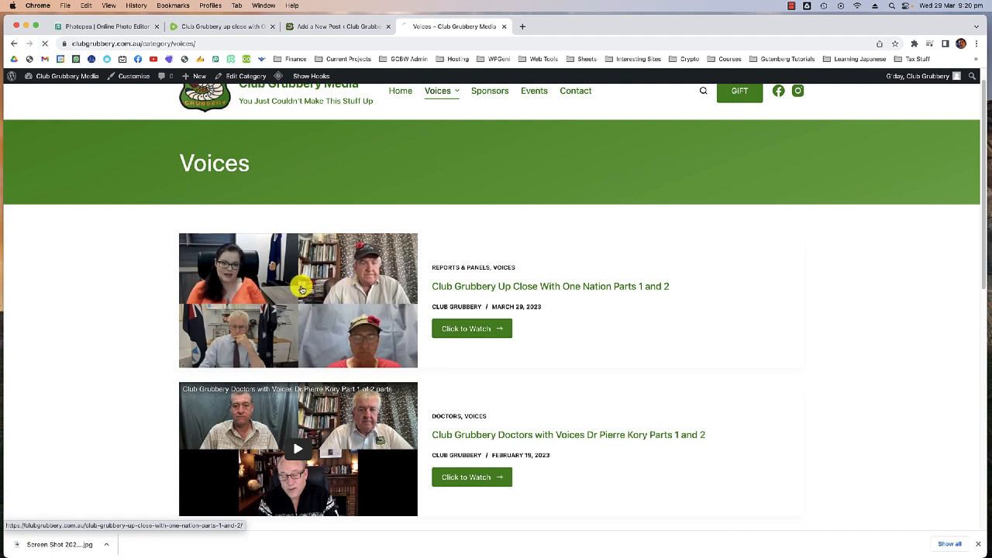
pyautogui.click(301, 287)
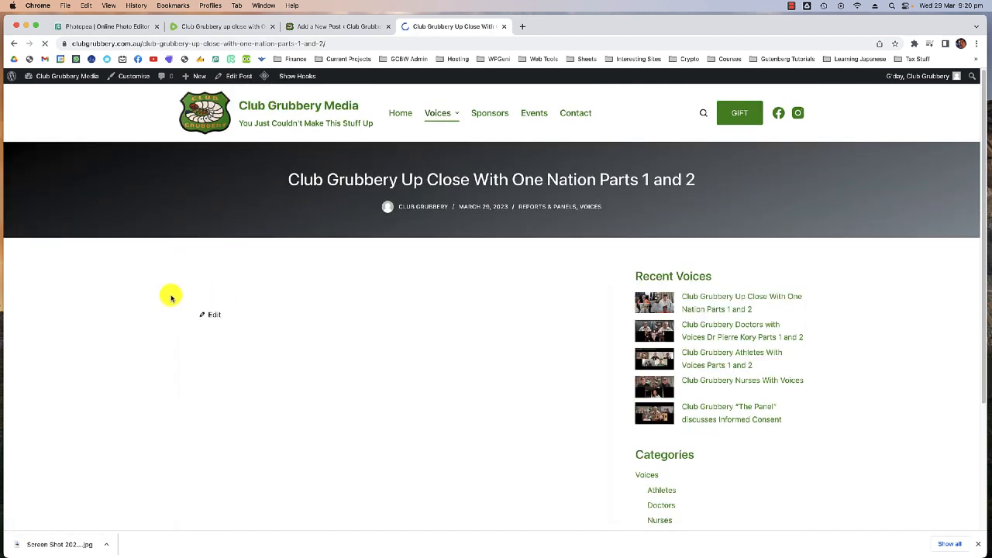
# Scroll through the live post to check both Rumble video embeds appear
pyautogui.scroll(-5, 160, 298)
pyautogui.scroll(-3, 160, 299)
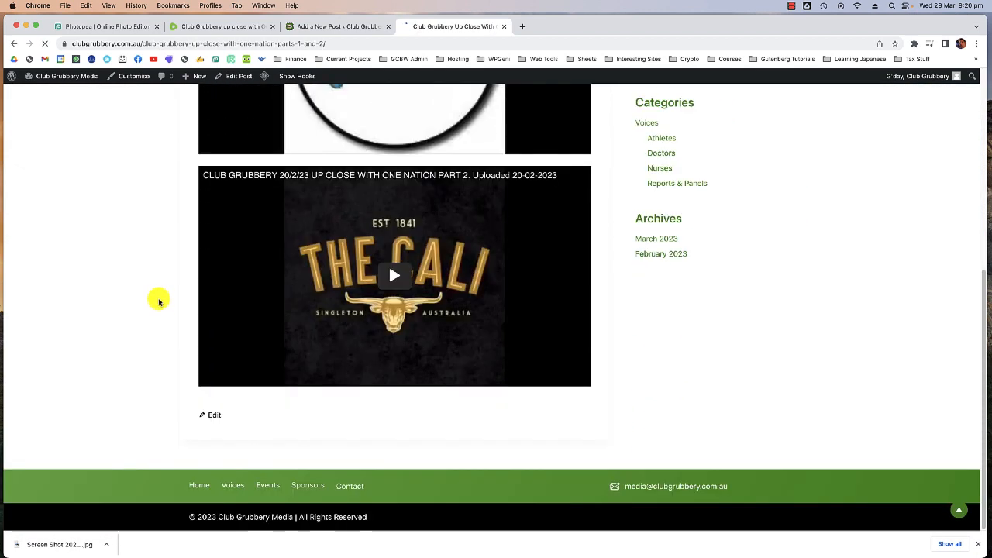
pyautogui.scroll(5, 160, 295)
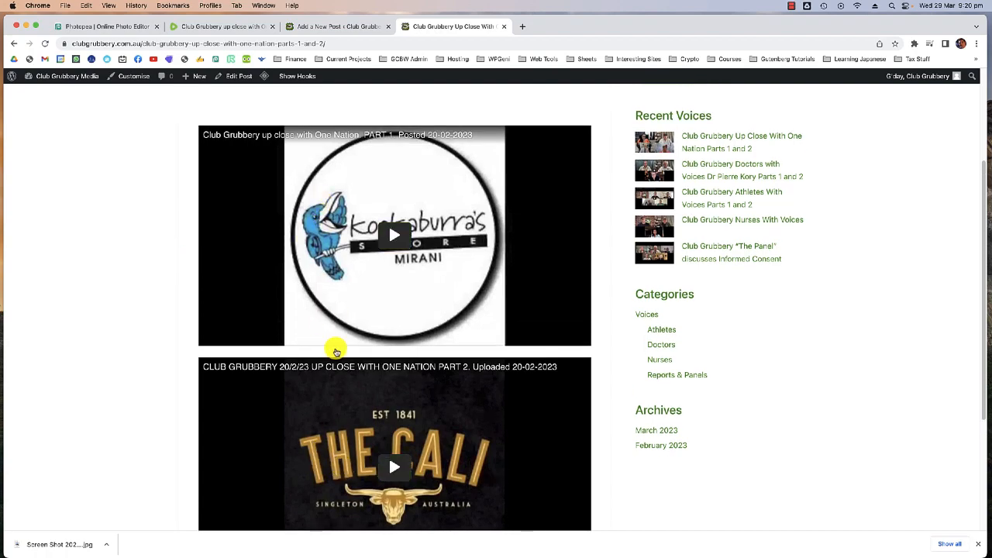
pyautogui.scroll(1, 124, 315)
pyautogui.scroll(-5, 186, 321)
pyautogui.scroll(5, 186, 321)
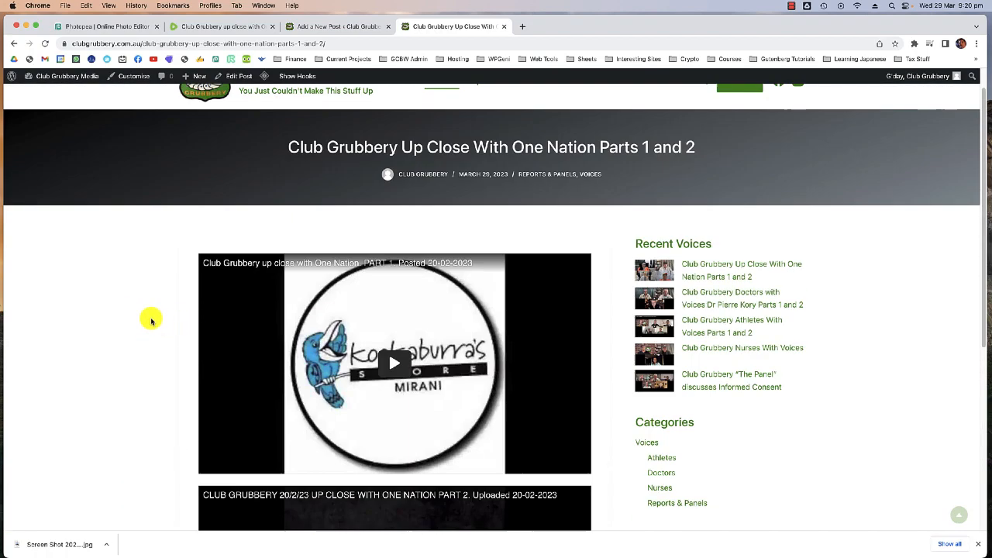
# Check the Reports & Panels category listing, then return to the homepage
pyautogui.moveTo(441, 116)
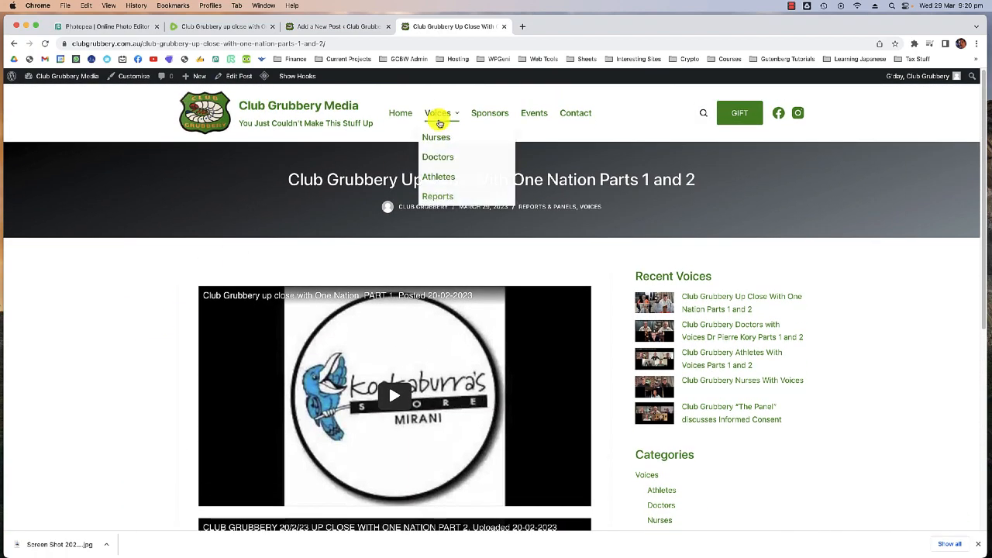
pyautogui.click(437, 199)
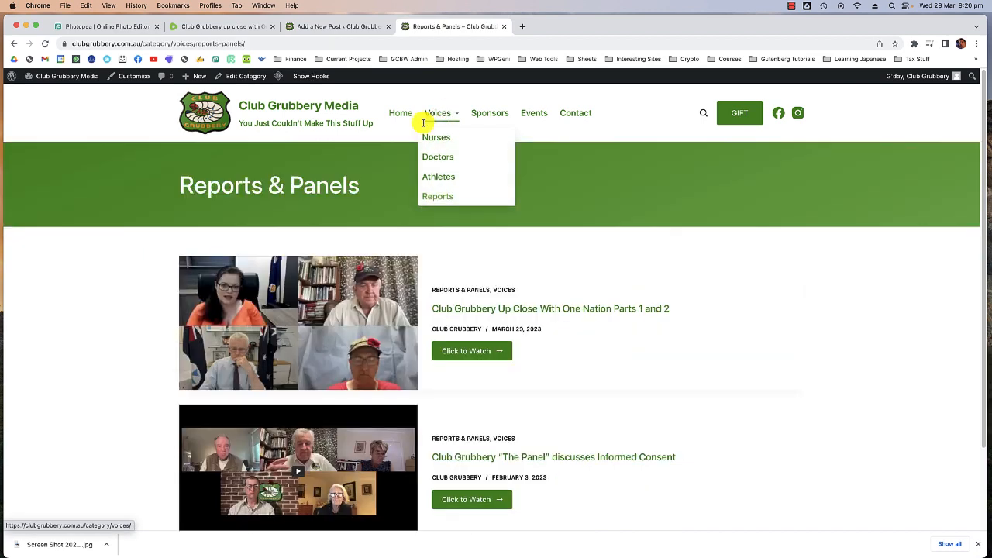
pyautogui.scroll(-2, 238, 314)
pyautogui.scroll(2, 149, 283)
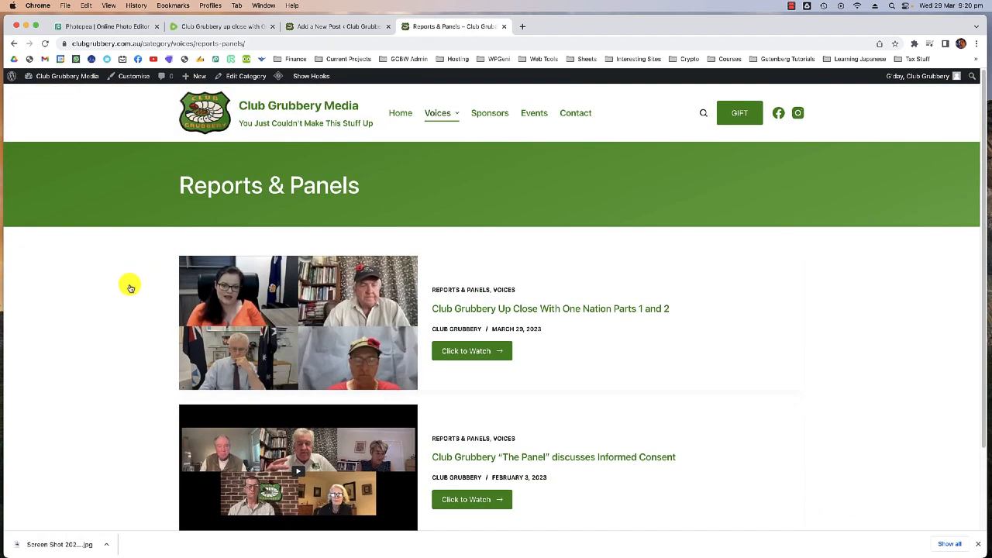
pyautogui.click(204, 105)
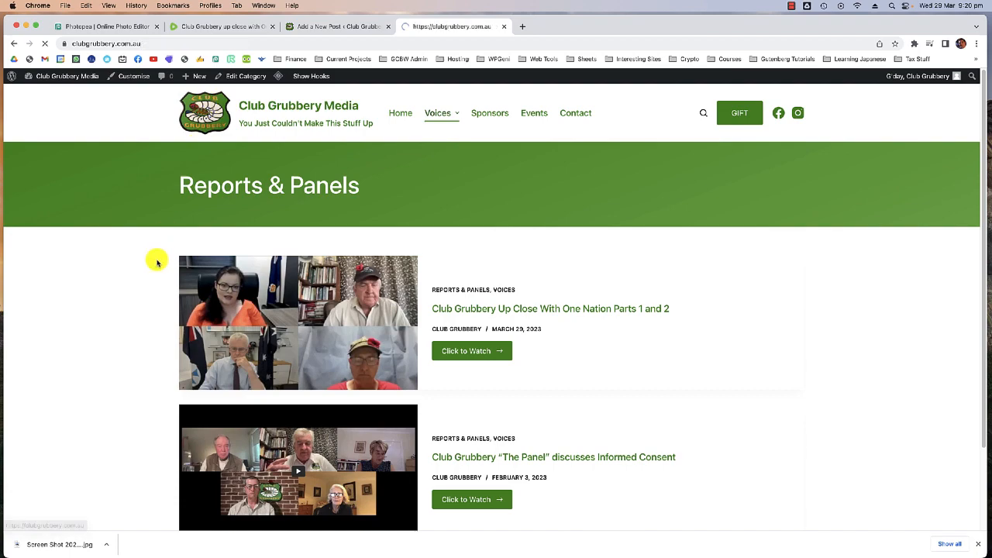
# Open the CG Reports category and then the One Nation Parts 1 and 2 post
pyautogui.scroll(-5, 160, 232)
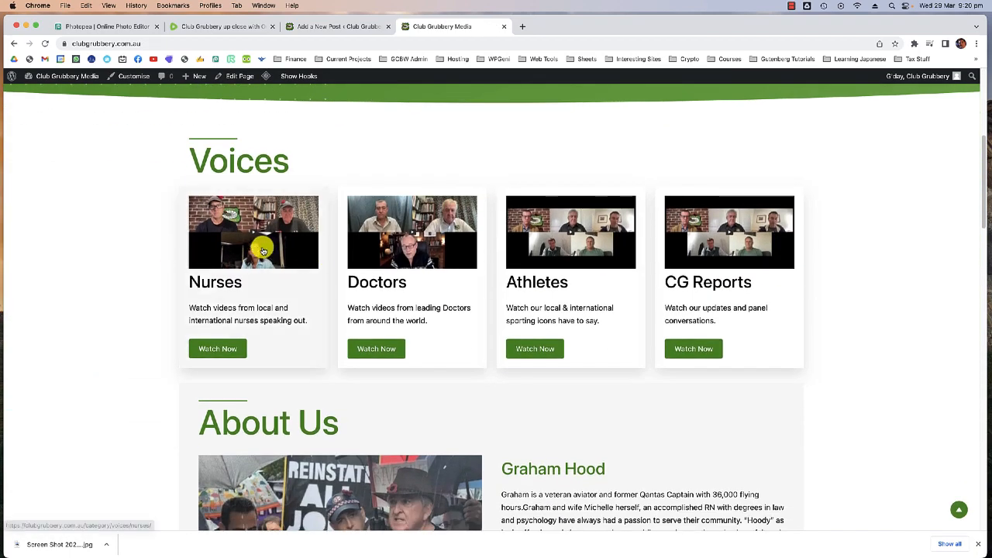
pyautogui.click(723, 254)
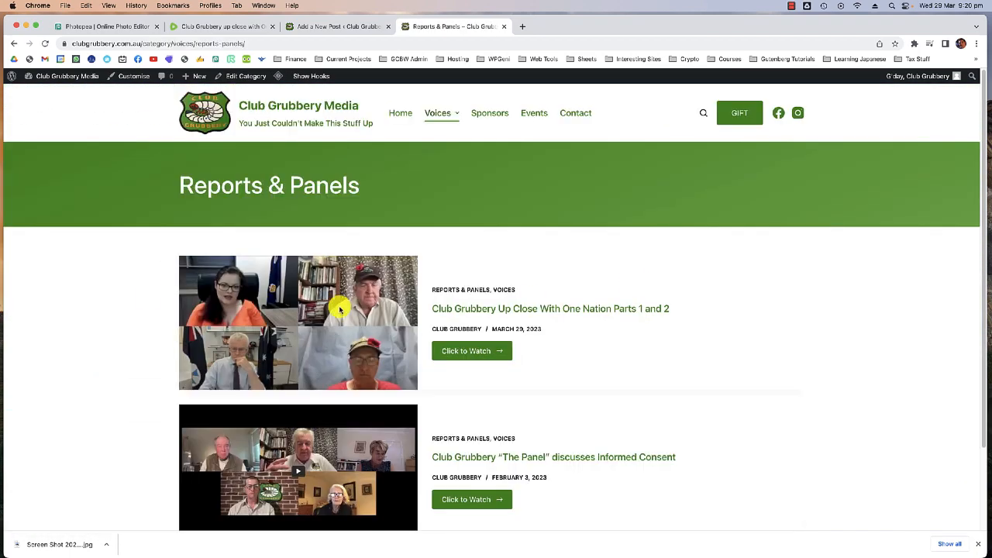
pyautogui.scroll(-1, 155, 291)
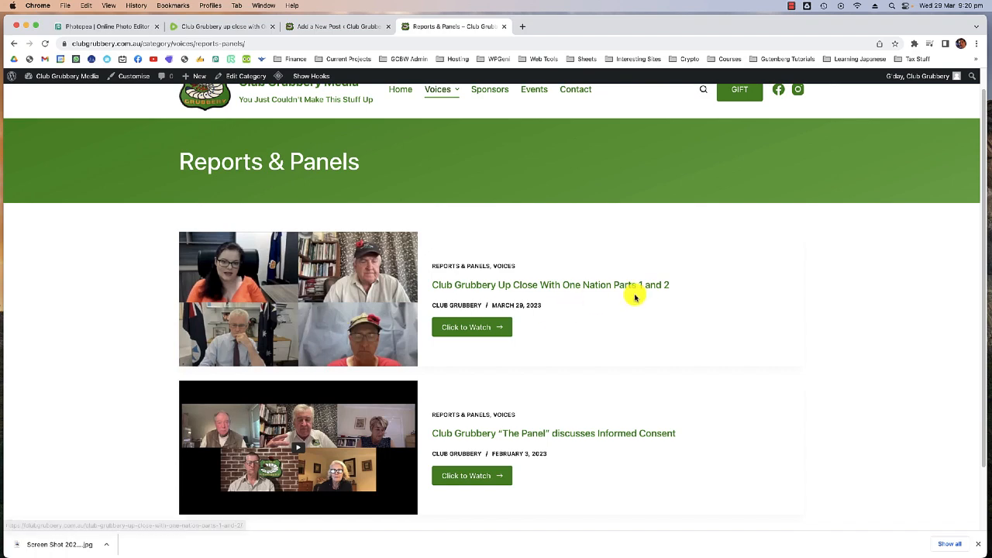
pyautogui.click(277, 284)
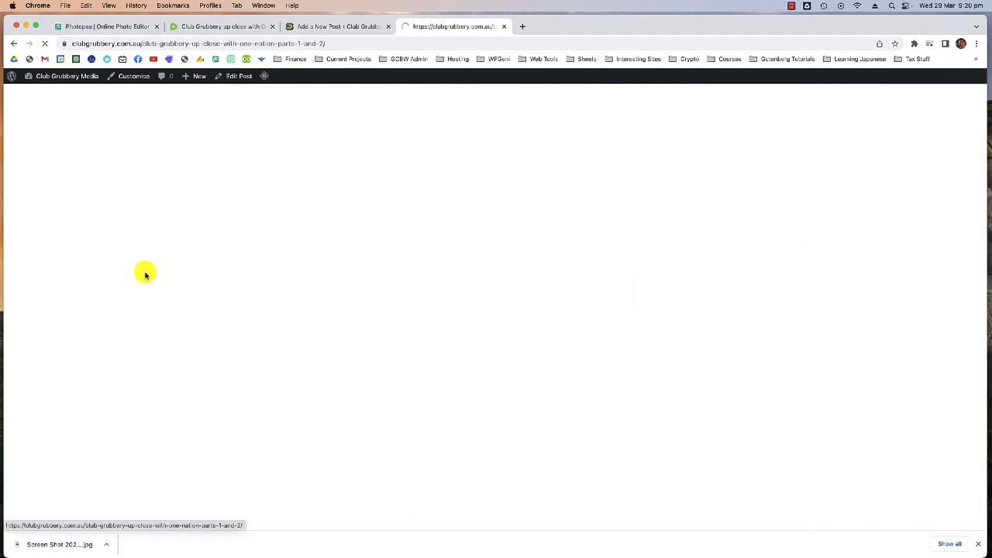
# Scroll the post and pause the first embedded Rumble video after it plays
pyautogui.scroll(-3, 145, 275)
pyautogui.scroll(-5, 145, 275)
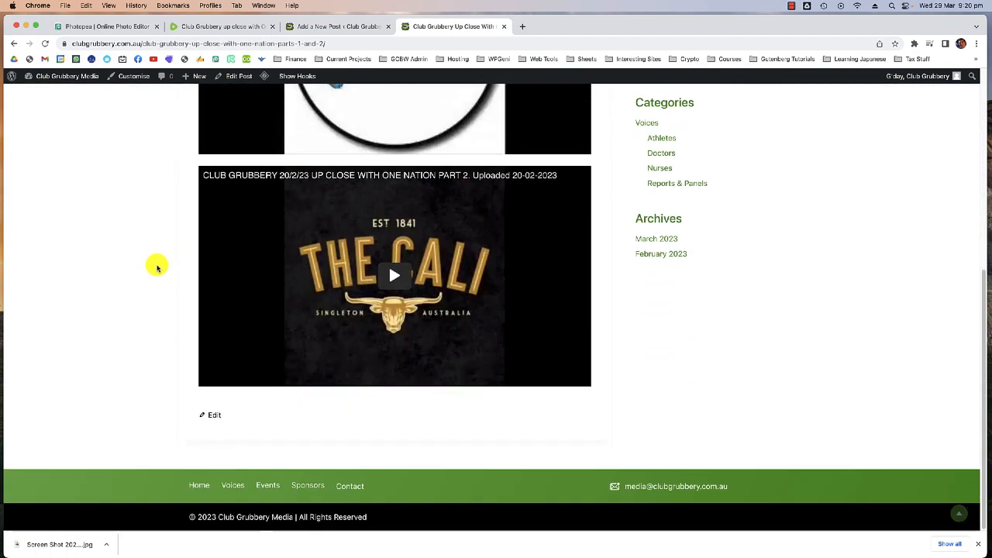
pyautogui.scroll(8, 155, 266)
pyautogui.scroll(-8, 144, 259)
pyautogui.scroll(4, 142, 258)
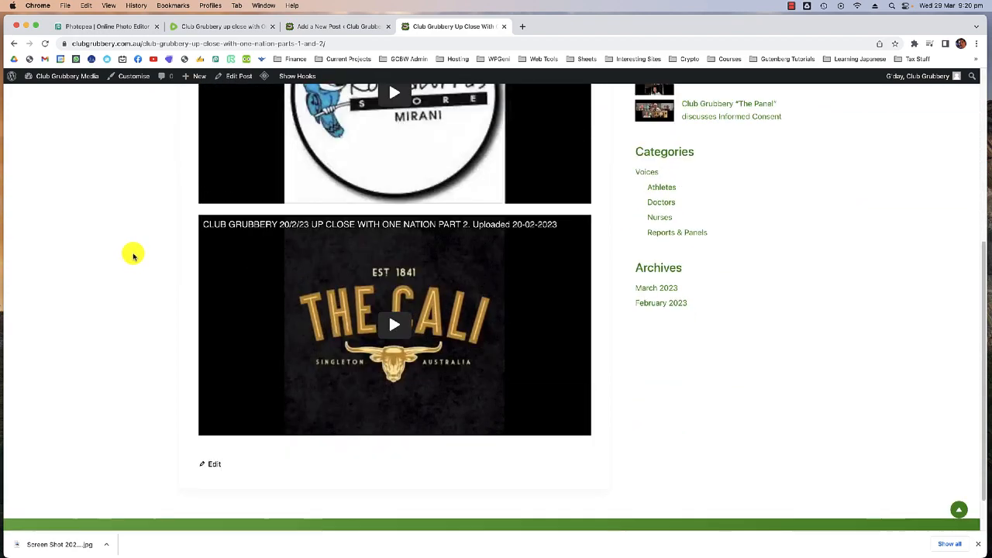
pyautogui.scroll(4, 156, 241)
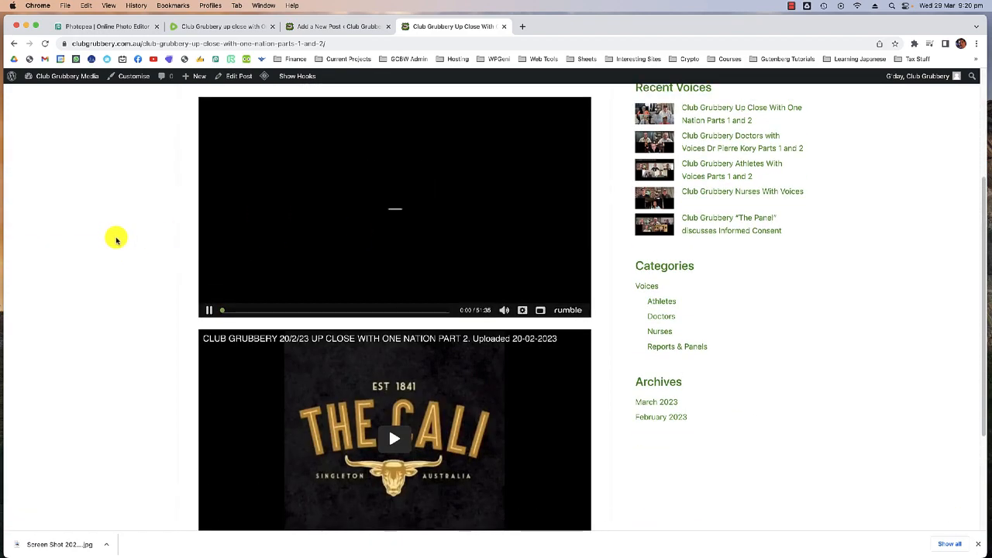
pyautogui.scroll(-3, 122, 243)
pyautogui.scroll(3, 131, 248)
pyautogui.moveTo(330, 322)
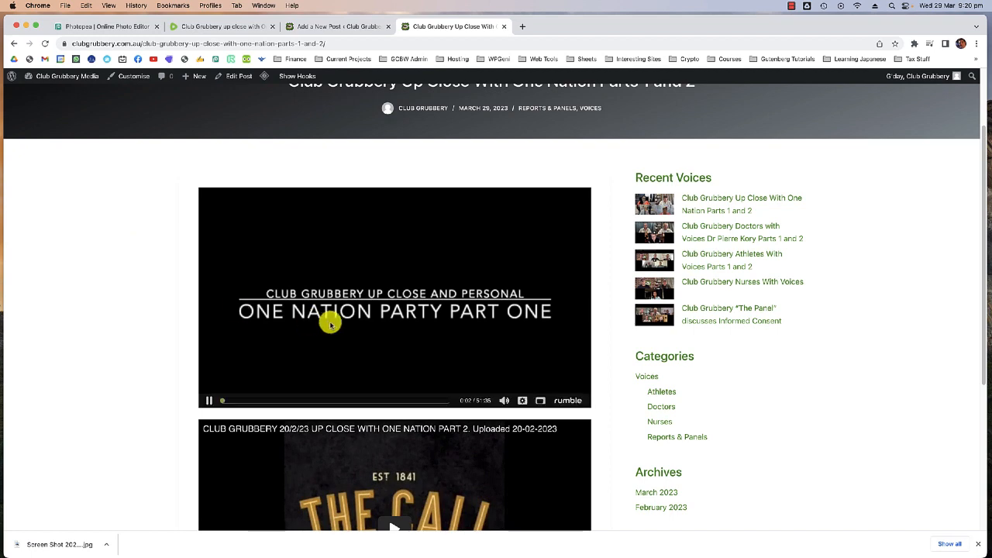
pyautogui.click(209, 400)
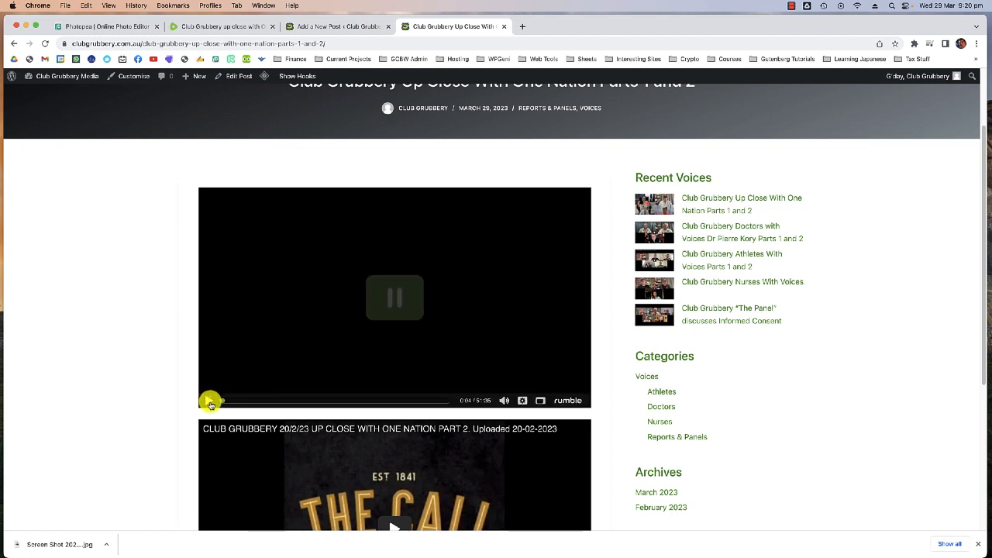
# Return to the homepage showing the new post as Latest Episode
pyautogui.scroll(3, 117, 304)
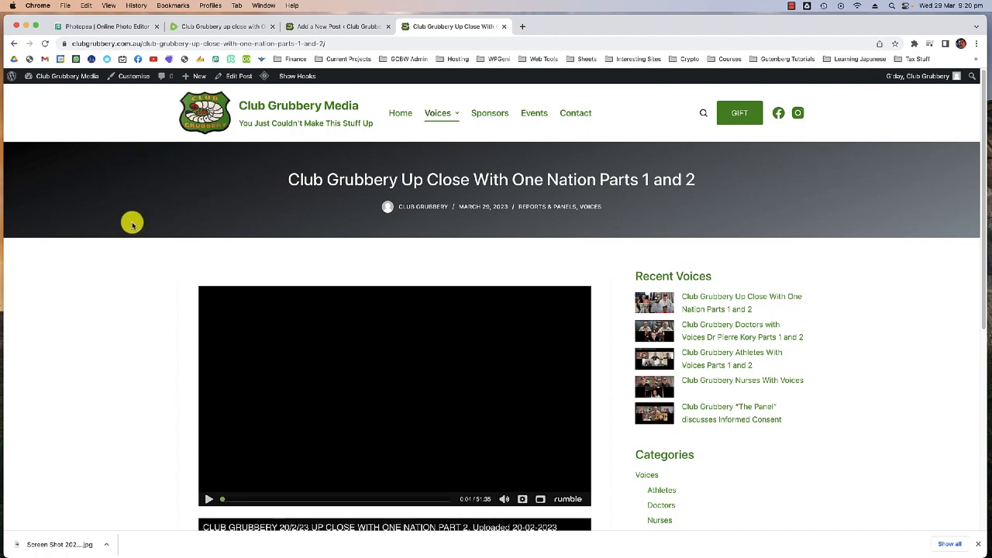
pyautogui.scroll(-5, 124, 288)
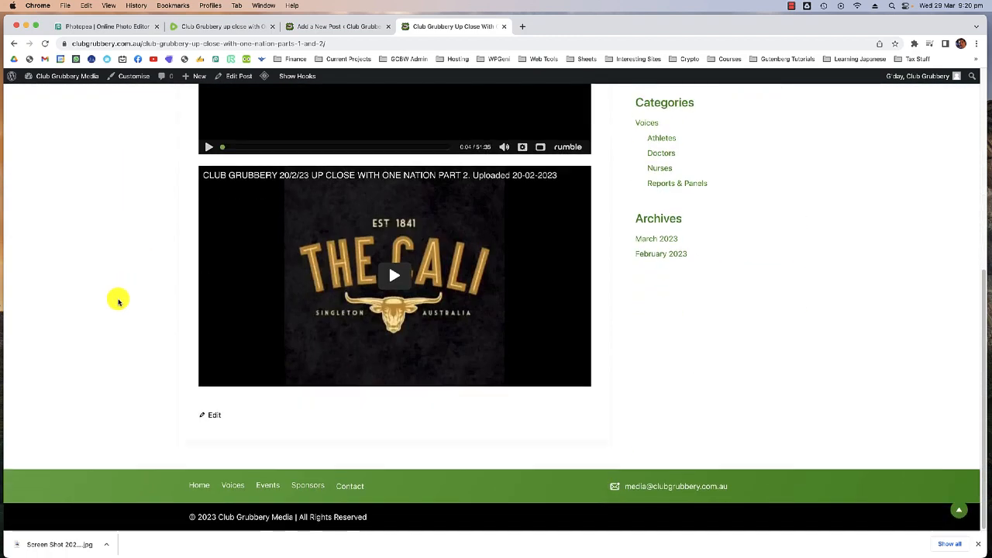
pyautogui.scroll(5, 117, 299)
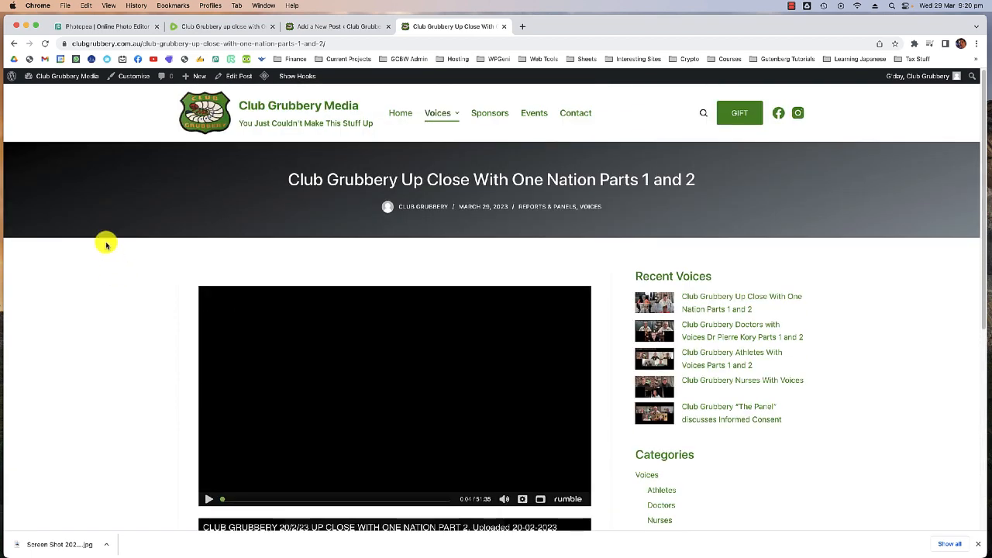
pyautogui.click(306, 107)
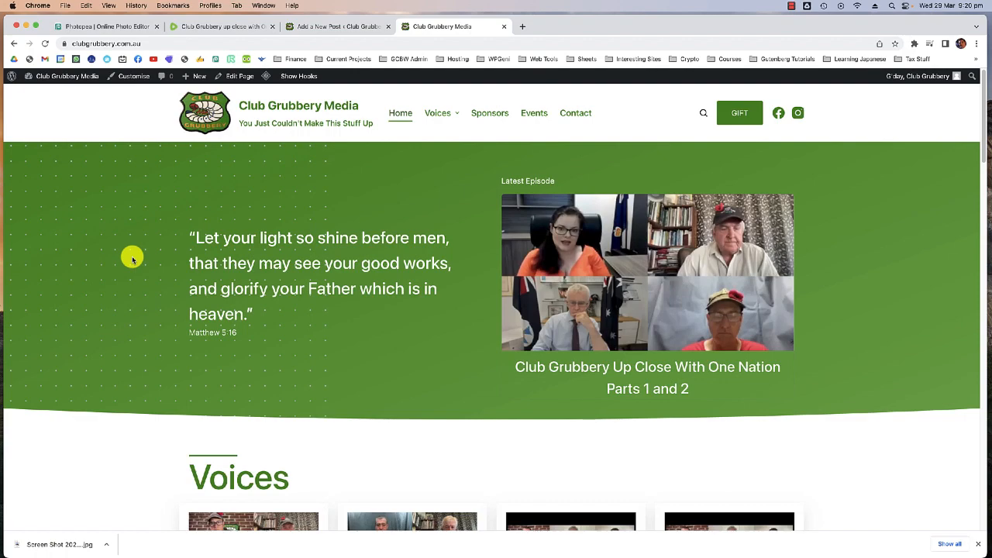
# On the Rumble video page, view the Part 1 embed code and close it
pyautogui.click(221, 28)
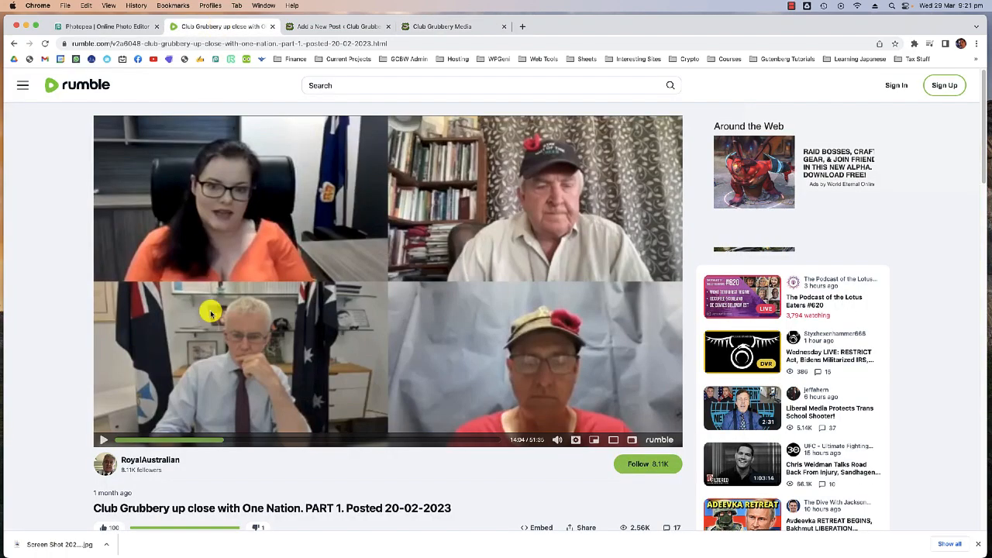
pyautogui.scroll(-1, 465, 411)
pyautogui.click(537, 508)
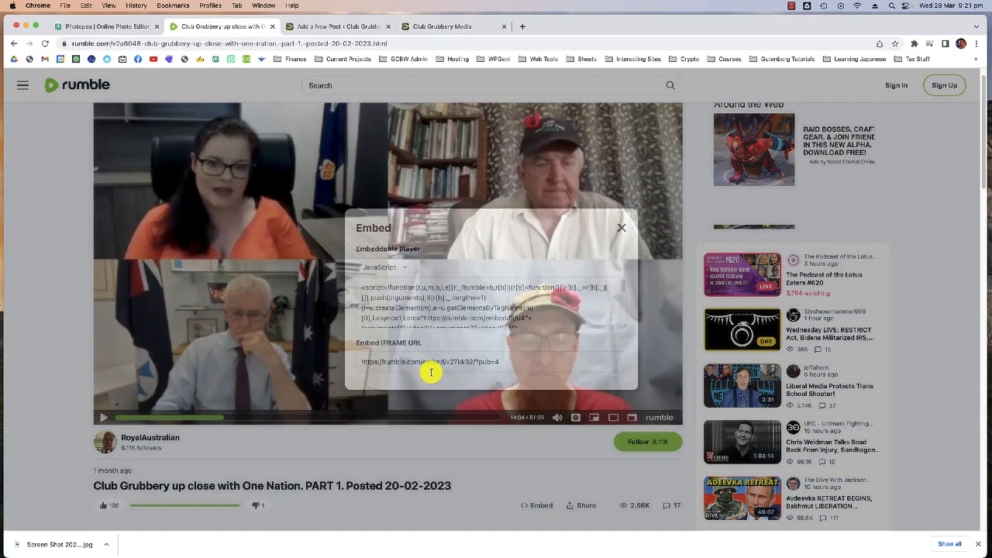
pyautogui.click(624, 227)
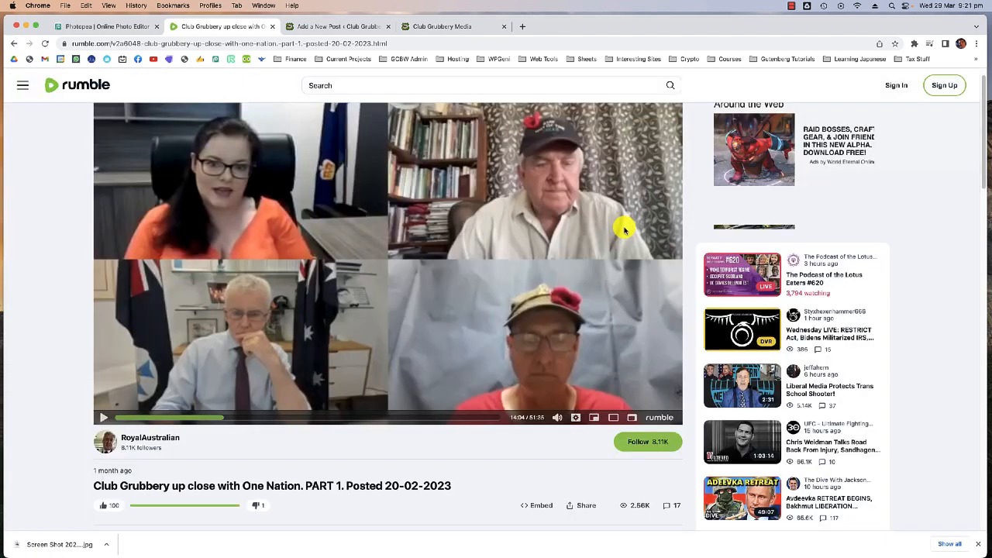
# Glance at the post editor, then return to the 'Club Grubbery up close with One Nation. PART 1' video
pyautogui.click(354, 26)
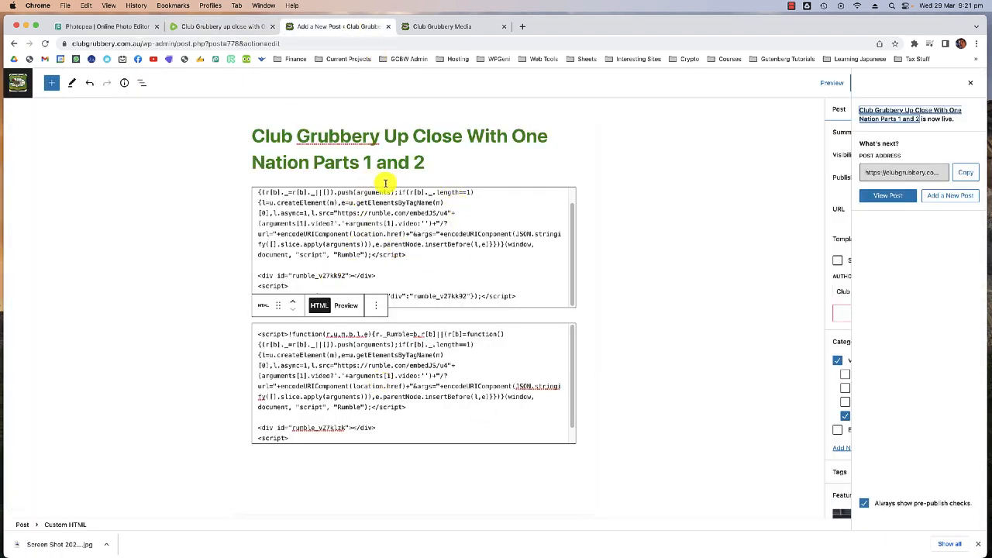
pyautogui.moveTo(426, 165); pyautogui.dragTo(248, 135)
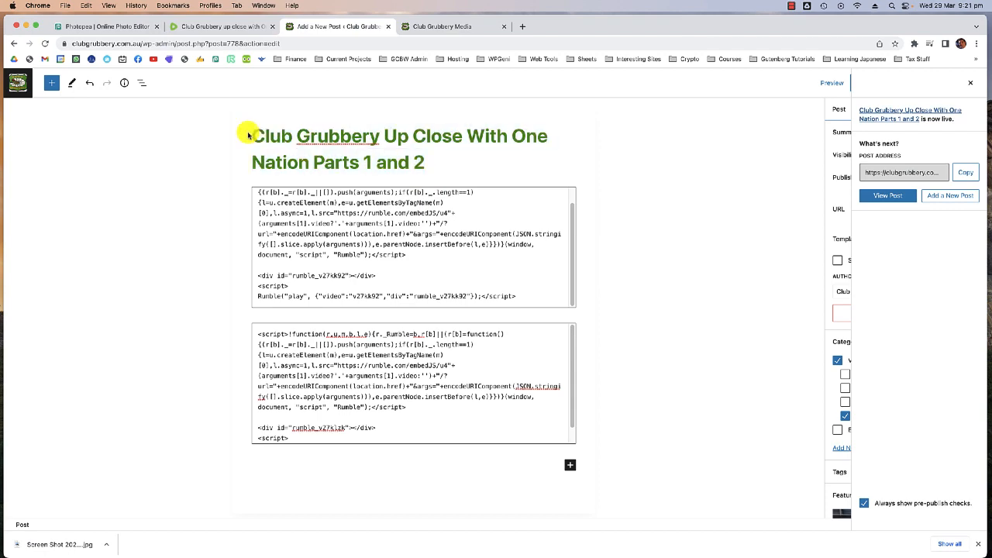
pyautogui.click(219, 27)
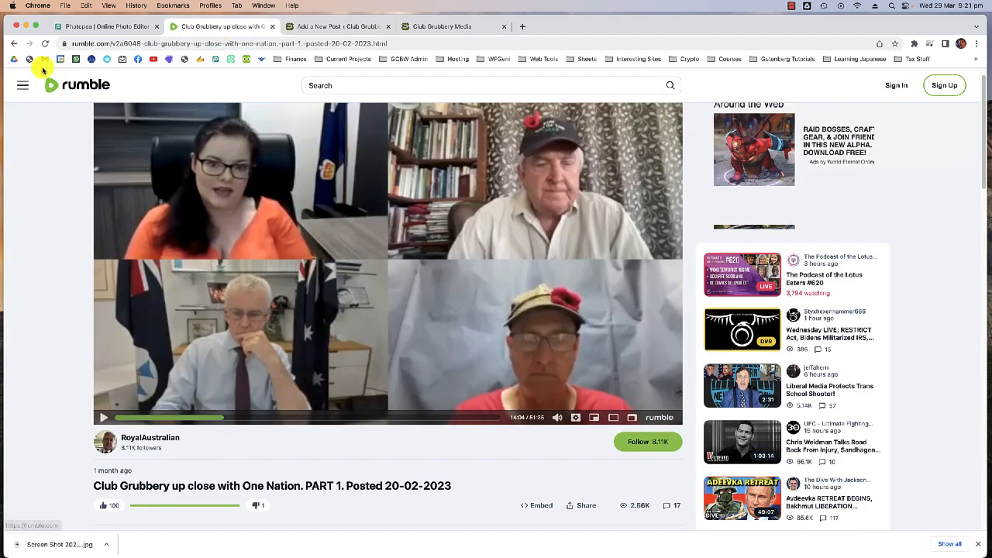
# Open the 'Club Grubbery - Talking with Millie Fontana' video, select its title, then go back
pyautogui.click(14, 44)
pyautogui.scroll(5, 381, 286)
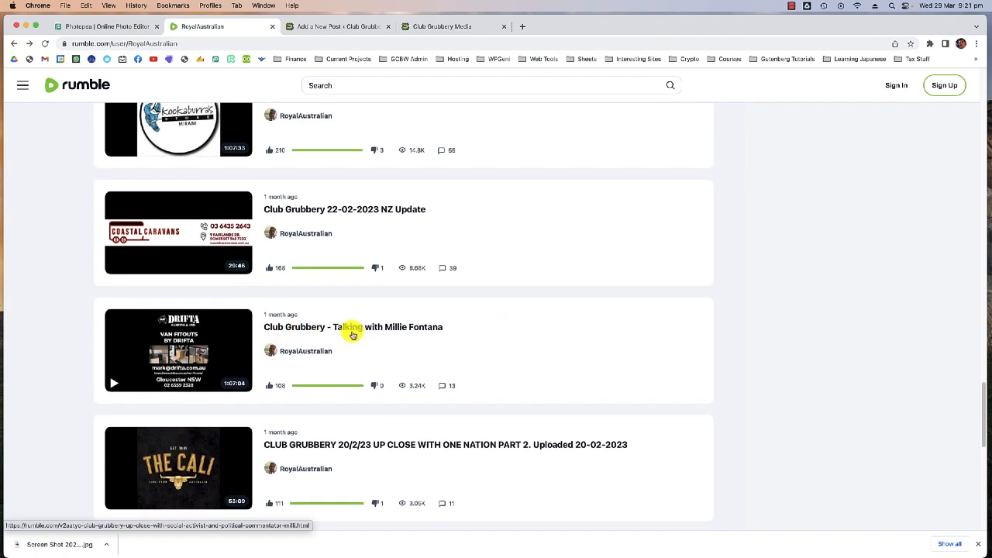
pyautogui.click(413, 329)
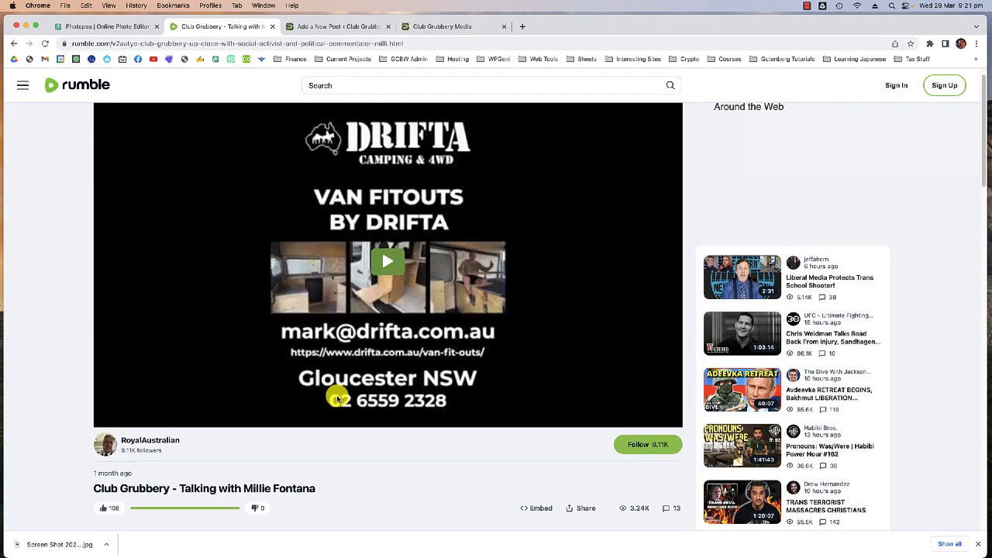
pyautogui.scroll(-3, 337, 399)
pyautogui.moveTo(327, 396); pyautogui.dragTo(97, 388)
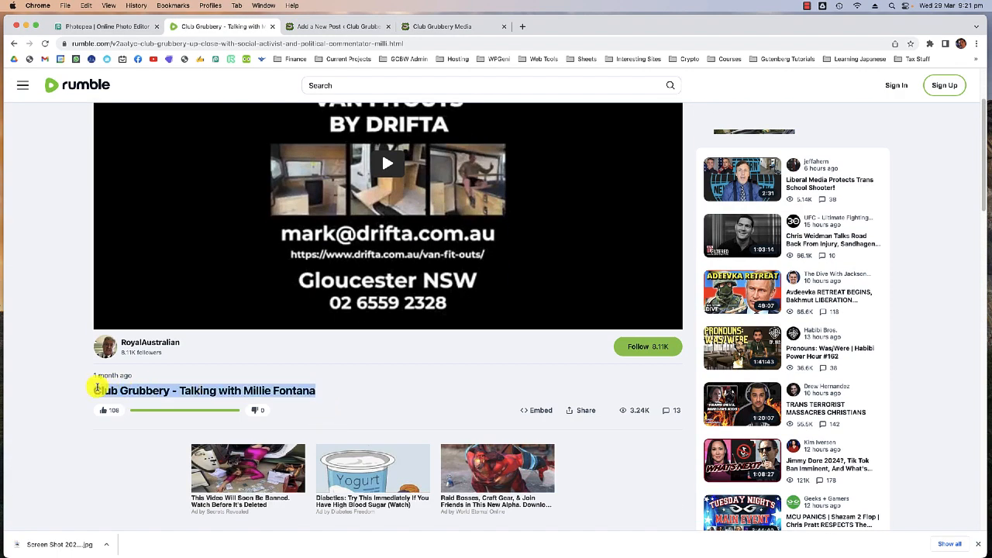
pyautogui.moveTo(358, 390); pyautogui.dragTo(89, 391)
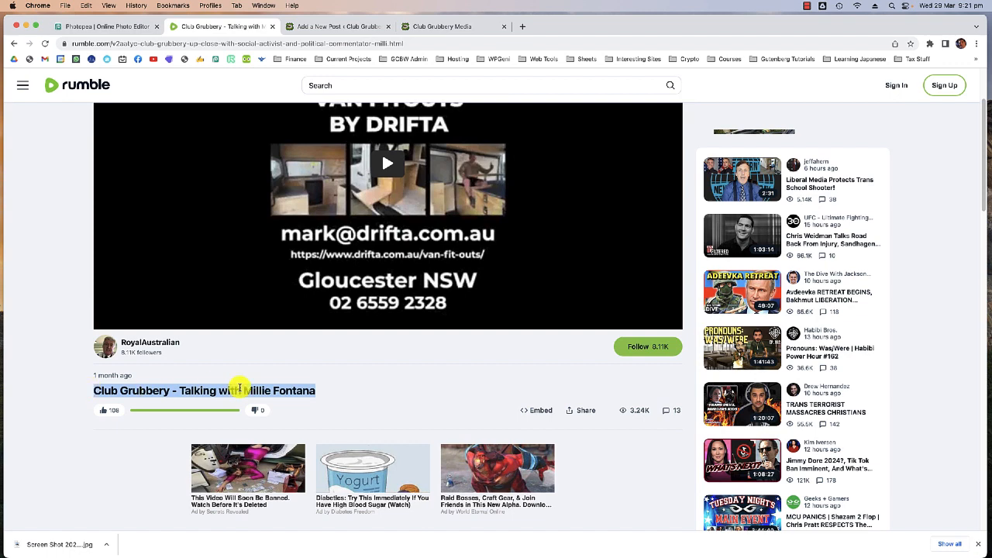
pyautogui.click(356, 391)
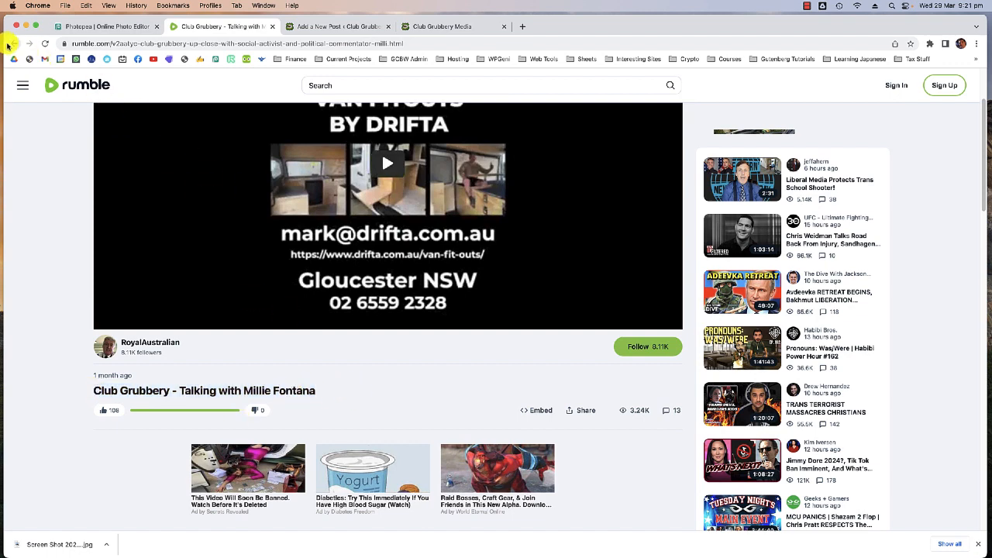
pyautogui.click(9, 44)
# Browse the RoyalAustralian channel's most recent videos, briefly narrowing and restoring the browser window
pyautogui.scroll(-3, 460, 343)
pyautogui.scroll(2, 453, 336)
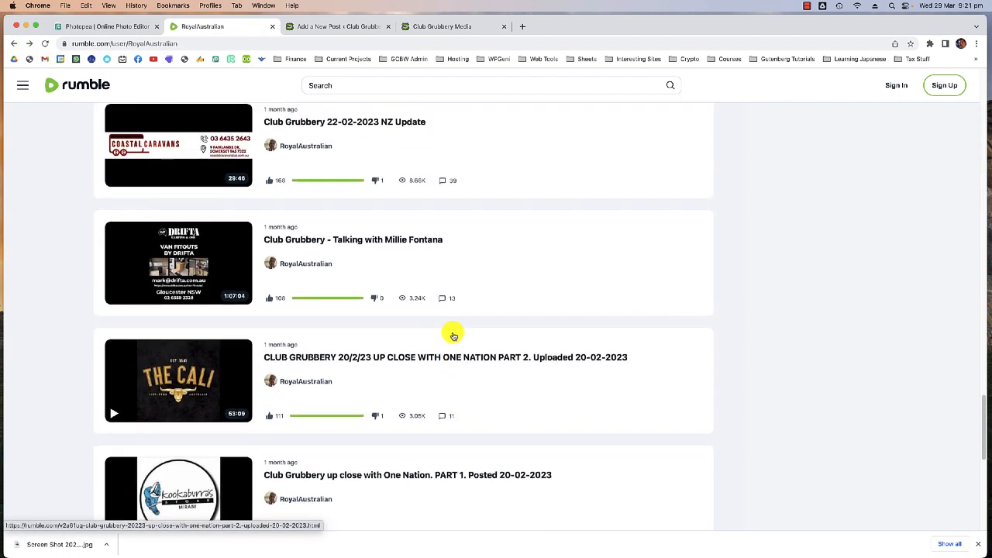
pyautogui.scroll(1, 453, 336)
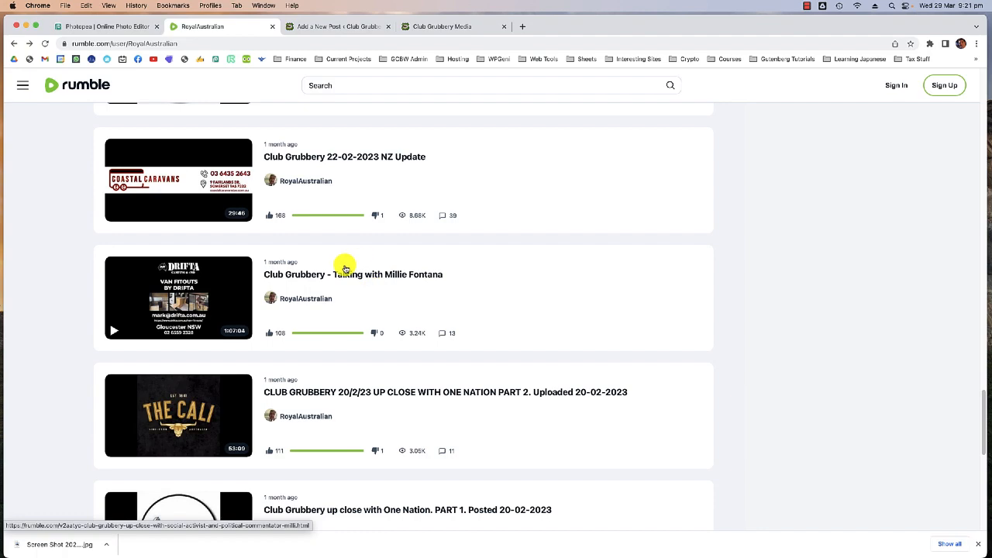
pyautogui.scroll(3, 369, 281)
pyautogui.scroll(-1, 376, 289)
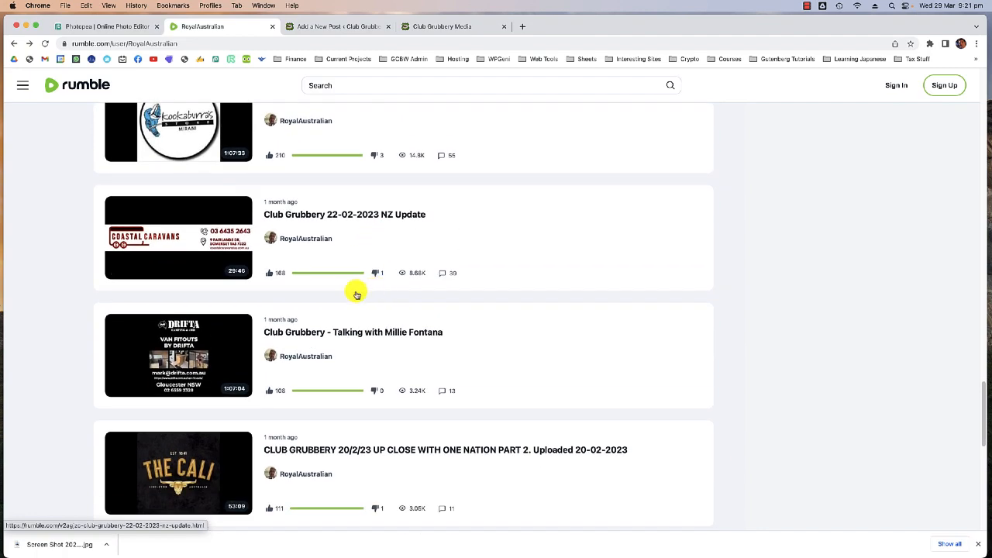
pyautogui.scroll(20, 355, 293)
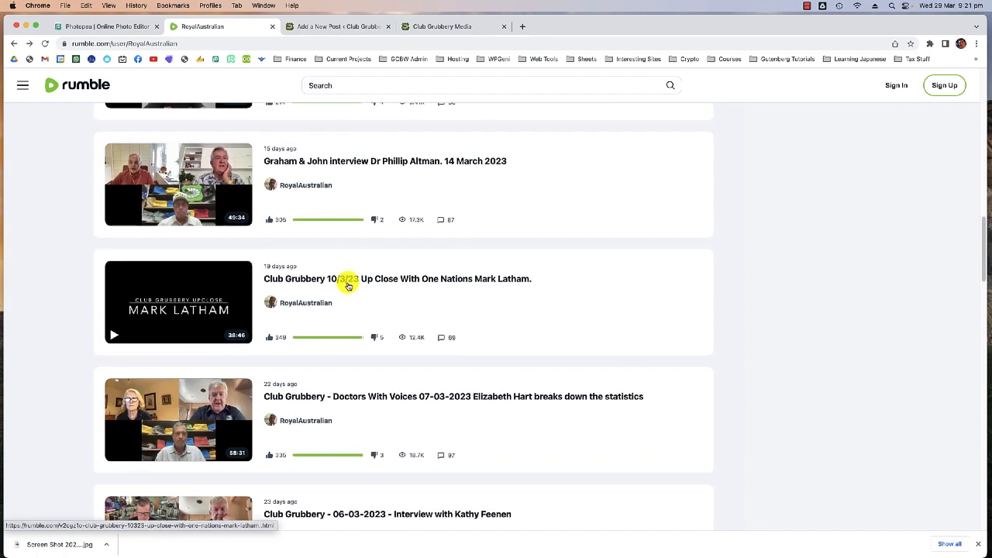
pyautogui.scroll(15, 348, 286)
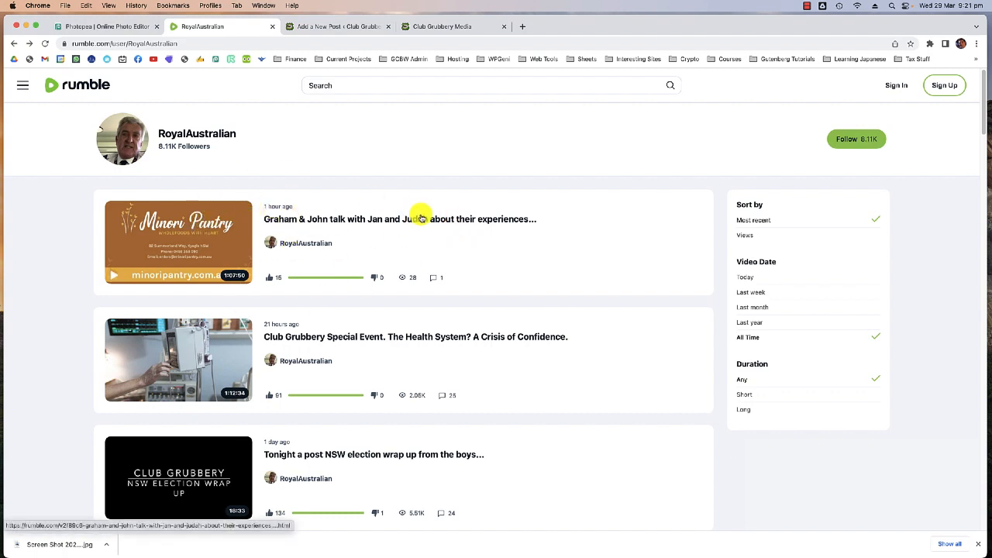
pyautogui.scroll(-10, 426, 215)
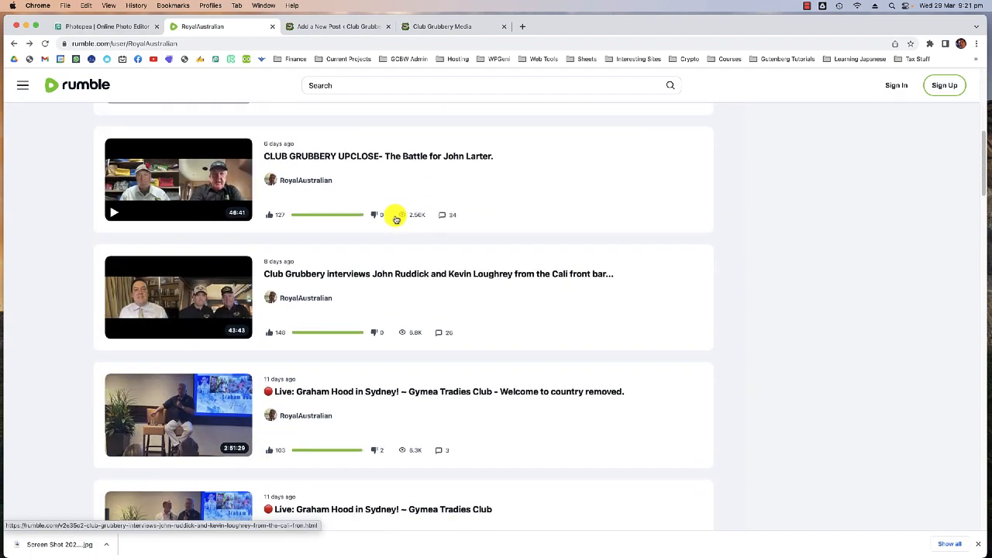
pyautogui.scroll(-12, 371, 219)
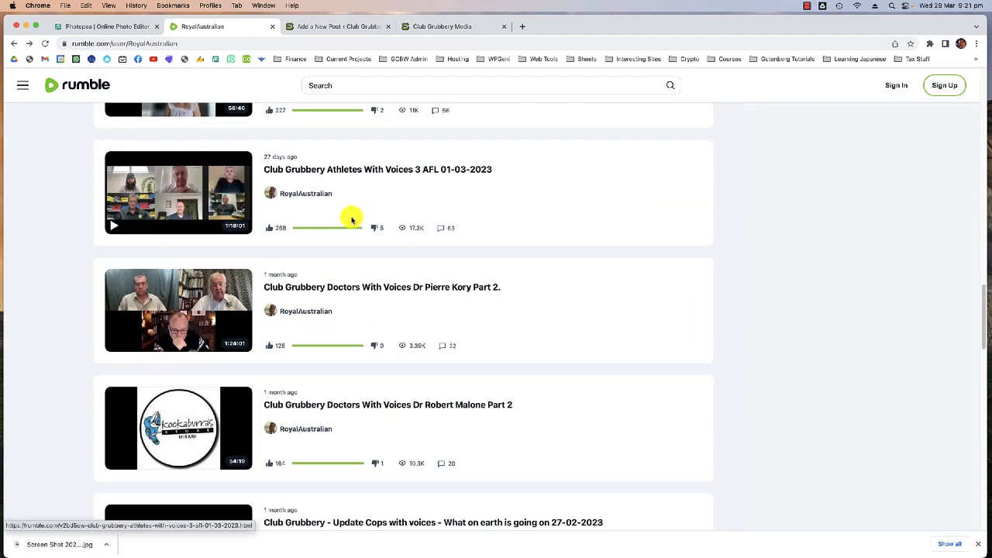
pyautogui.scroll(6, 352, 229)
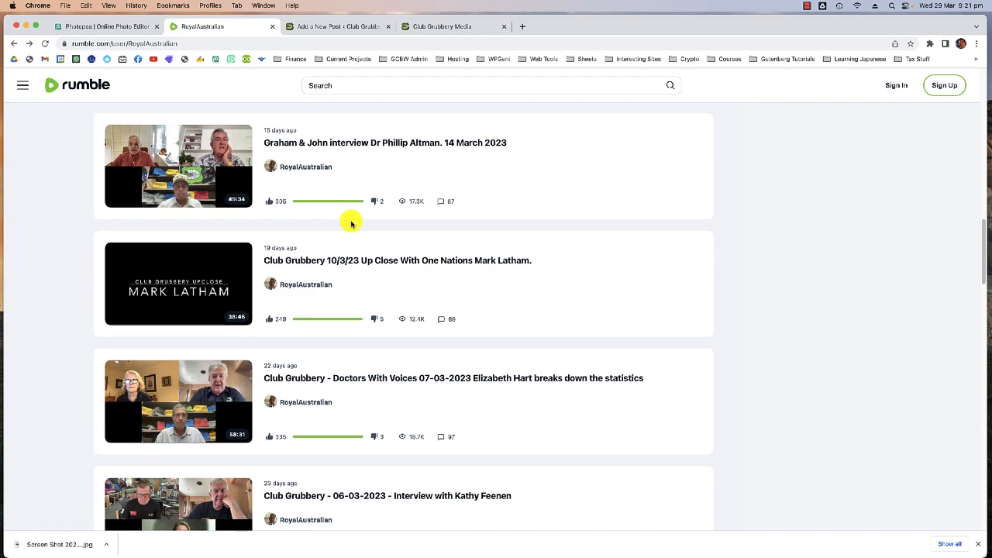
pyautogui.scroll(3, 352, 224)
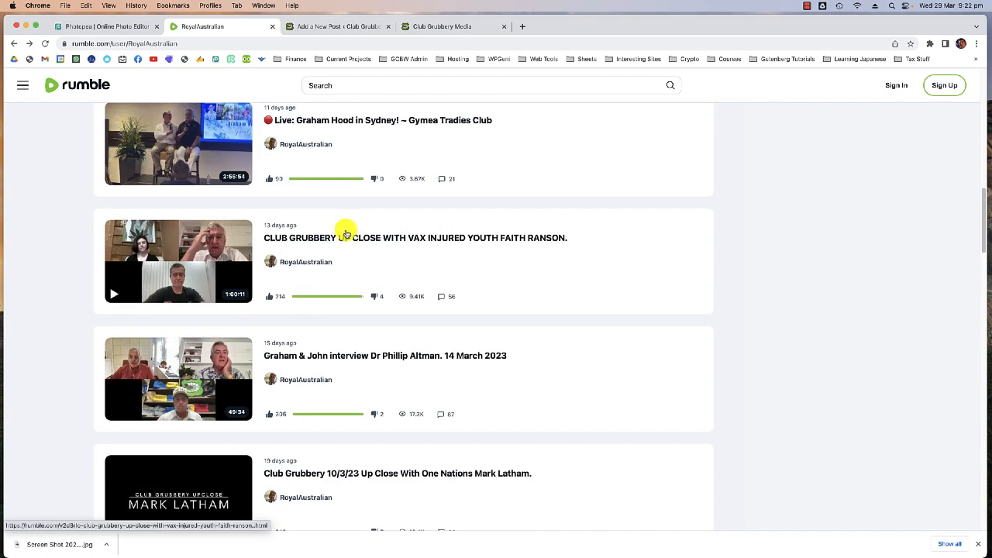
pyautogui.scroll(8, 356, 221)
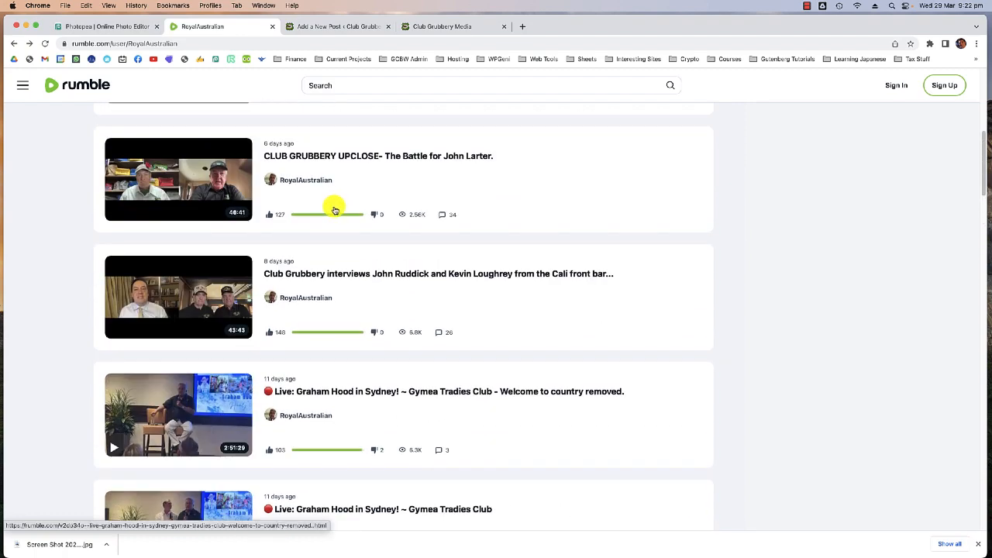
pyautogui.scroll(4, 335, 211)
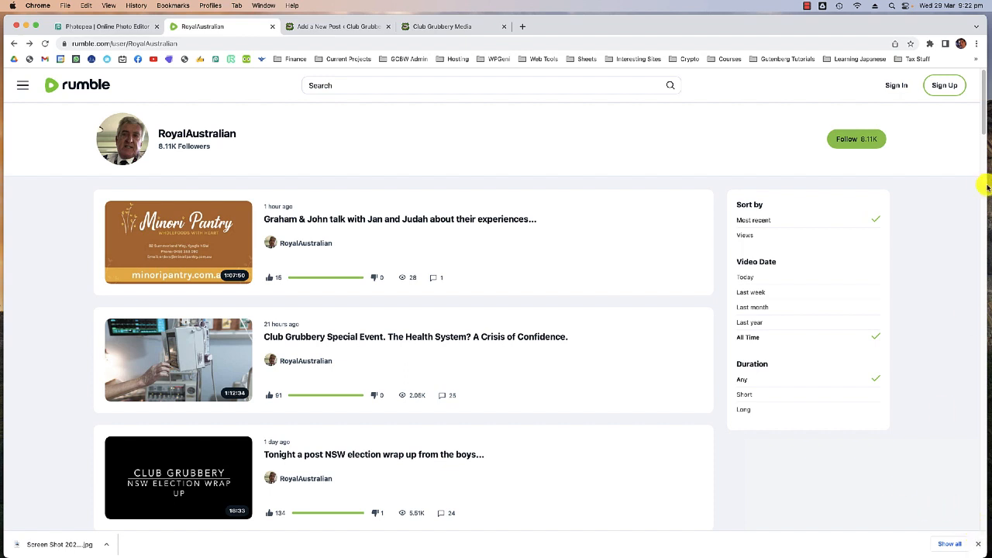
pyautogui.moveTo(986, 191); pyautogui.dragTo(938, 543)
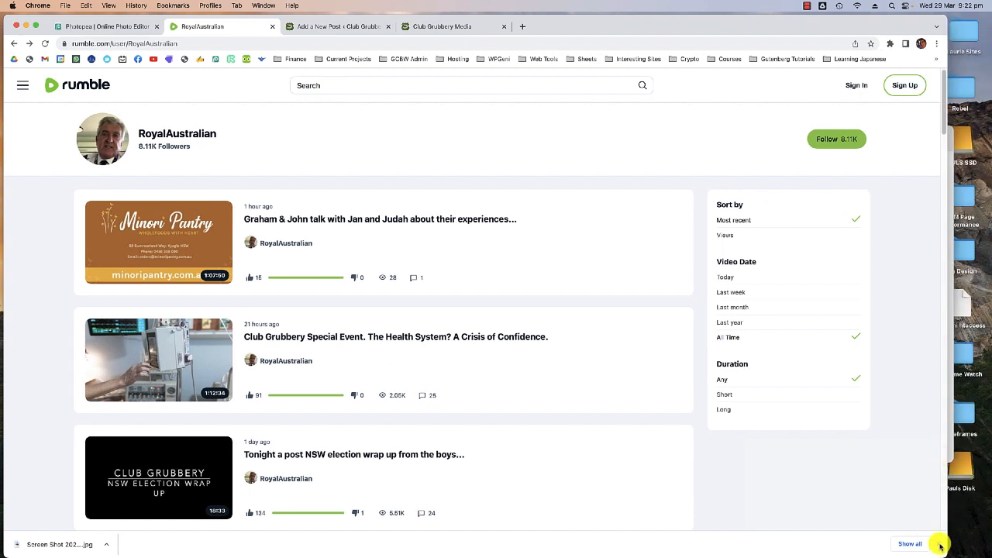
pyautogui.moveTo(947, 451); pyautogui.dragTo(977, 455)
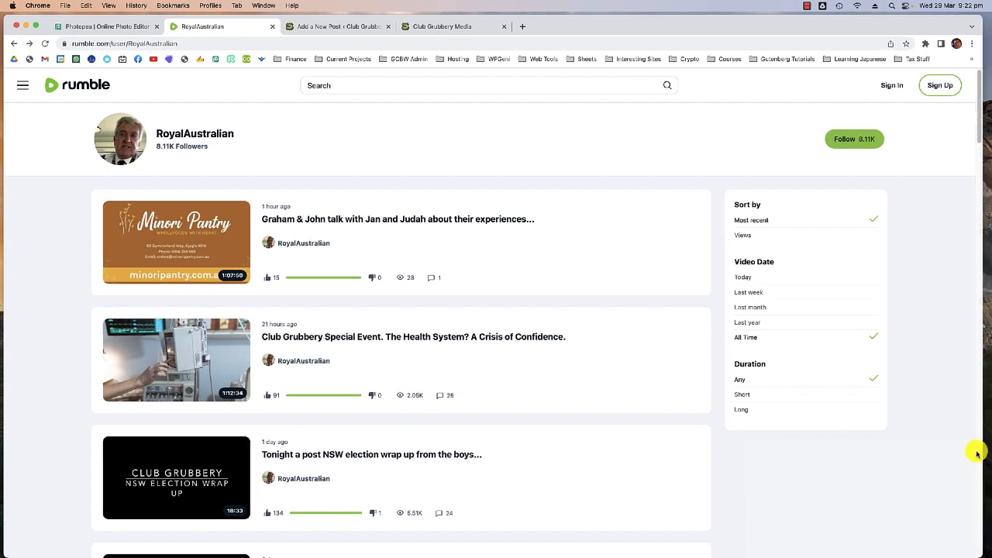
pyautogui.click(875, 381)
pyautogui.click(524, 25)
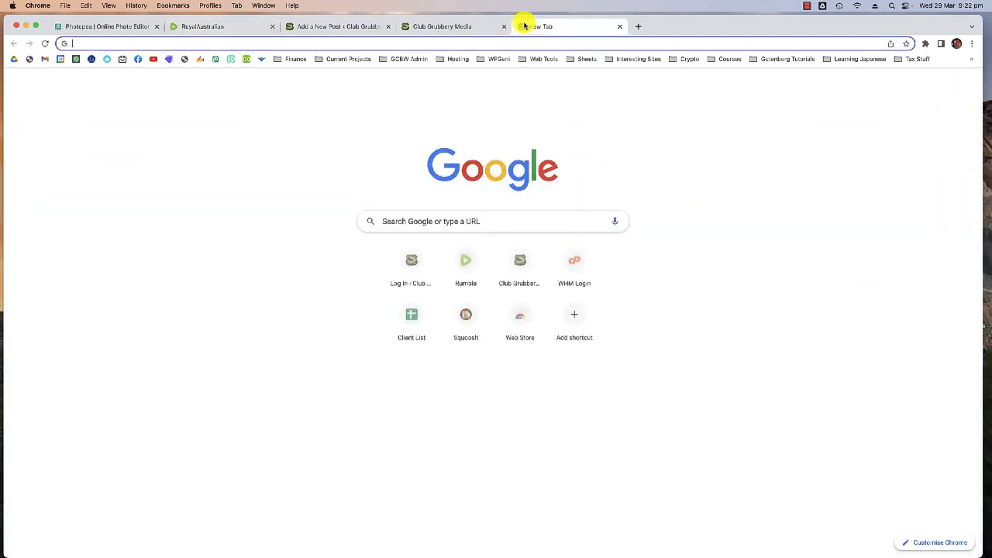
pyautogui.write('sq')
pyautogui.press('Right')
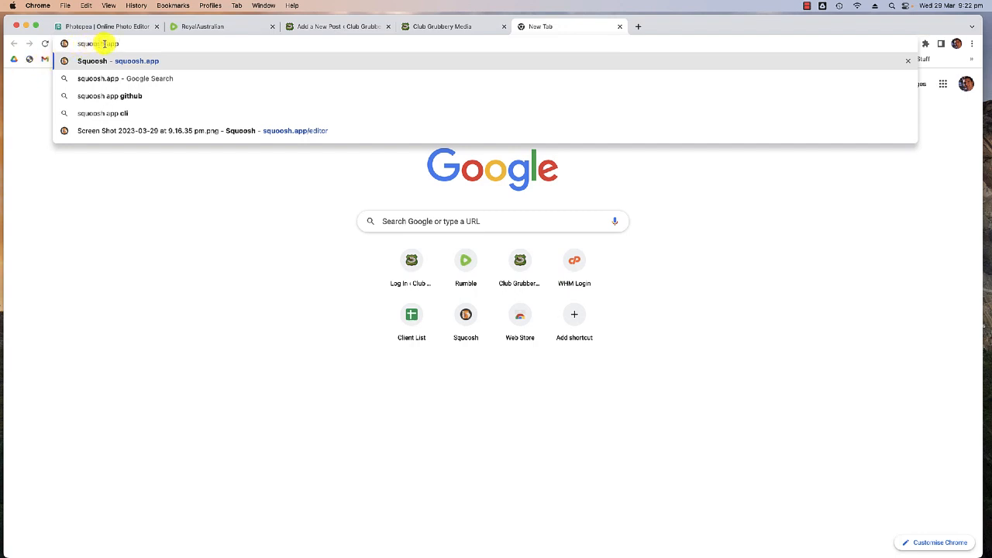
pyautogui.moveTo(137, 44); pyautogui.dragTo(87, 36)
pyautogui.click(174, 203)
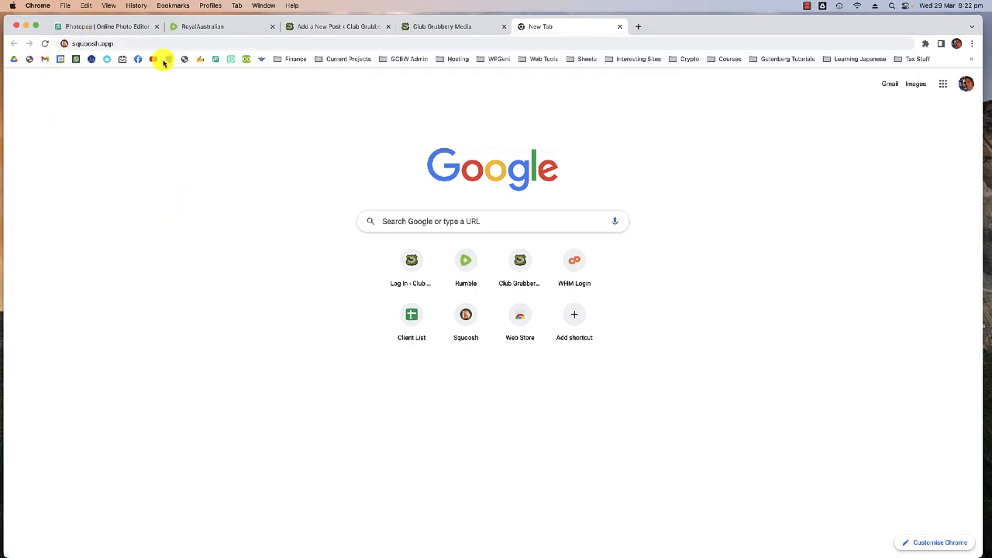
pyautogui.click(126, 42)
pyautogui.click(165, 202)
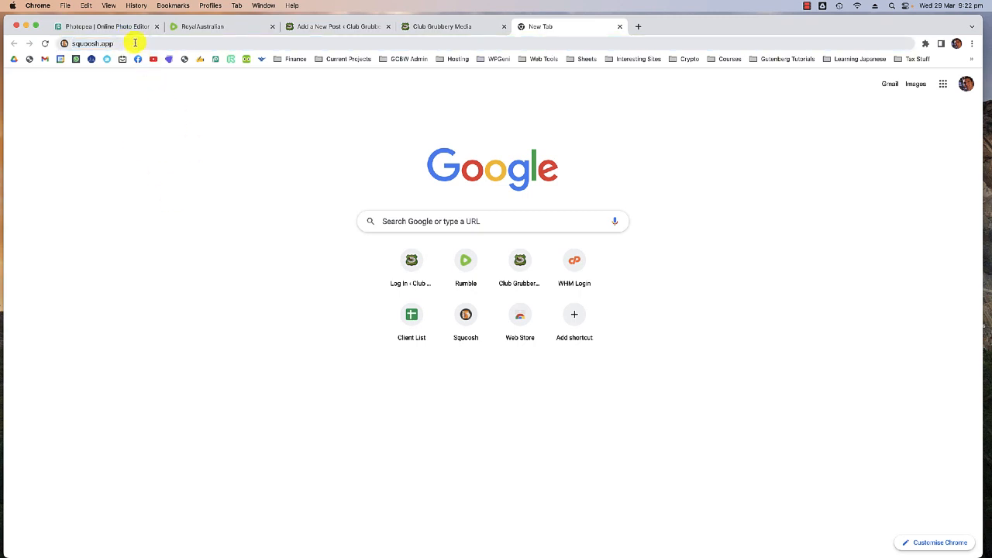
pyautogui.click(135, 44)
pyautogui.click(175, 245)
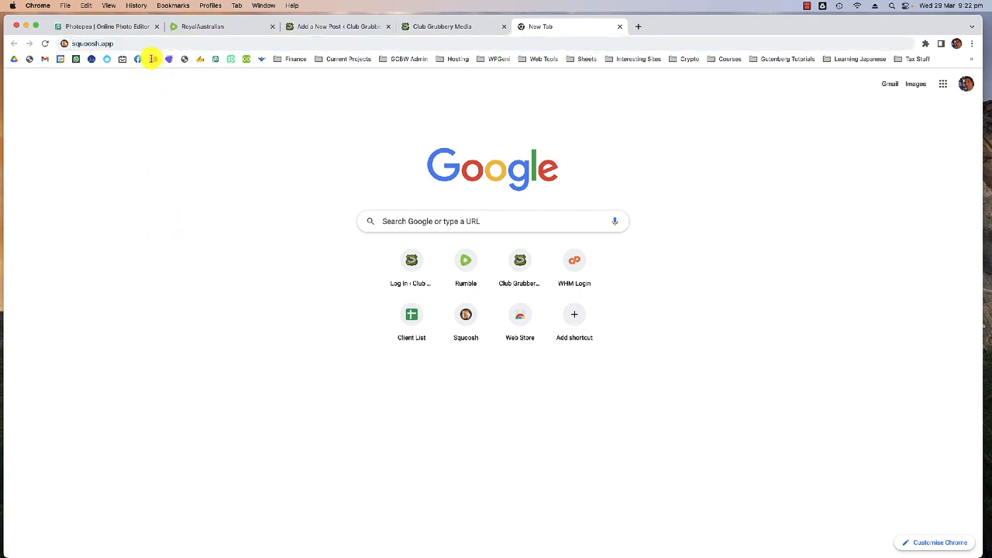
pyautogui.click(142, 43)
pyautogui.click(167, 138)
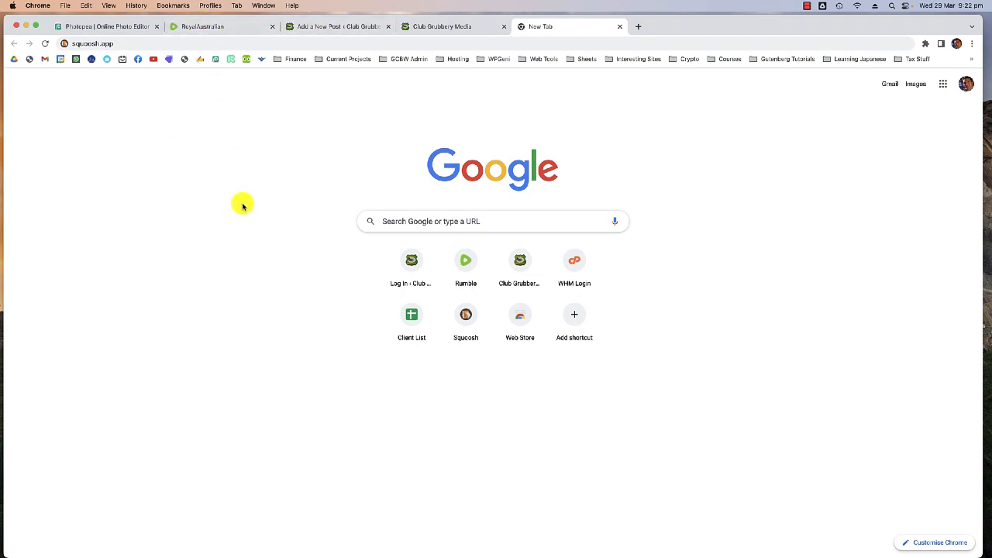
pyautogui.click(619, 27)
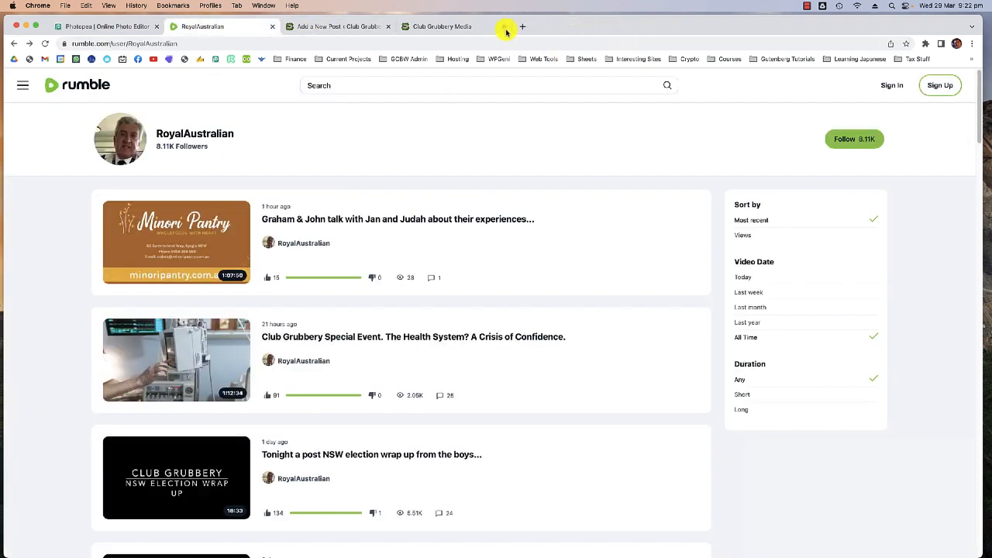
# Check that the Club Grubbery Media homepage lists One Nation Parts 1 and 2 as Latest Episode
pyautogui.click(456, 28)
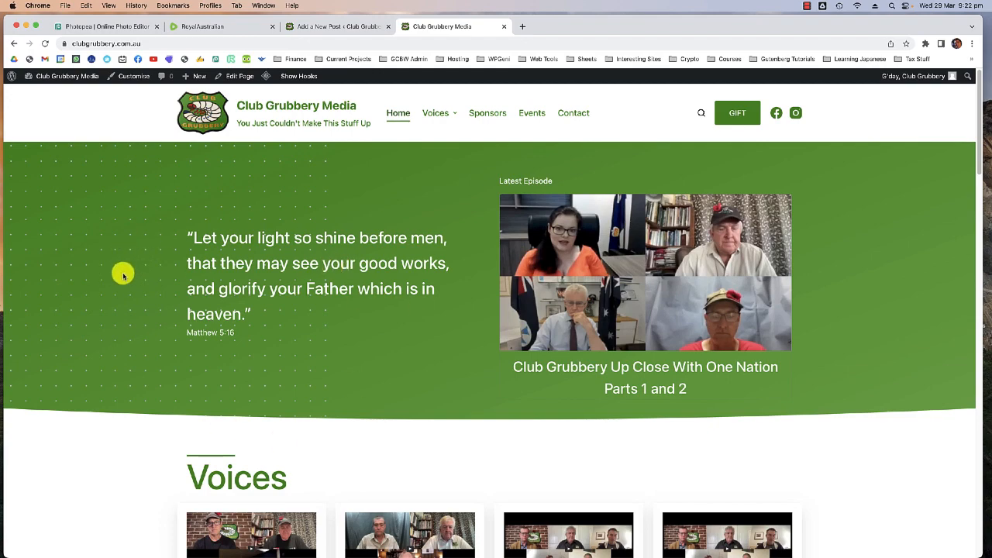
pyautogui.scroll(-3, 124, 267)
pyautogui.scroll(-5, 120, 265)
pyautogui.scroll(10, 115, 262)
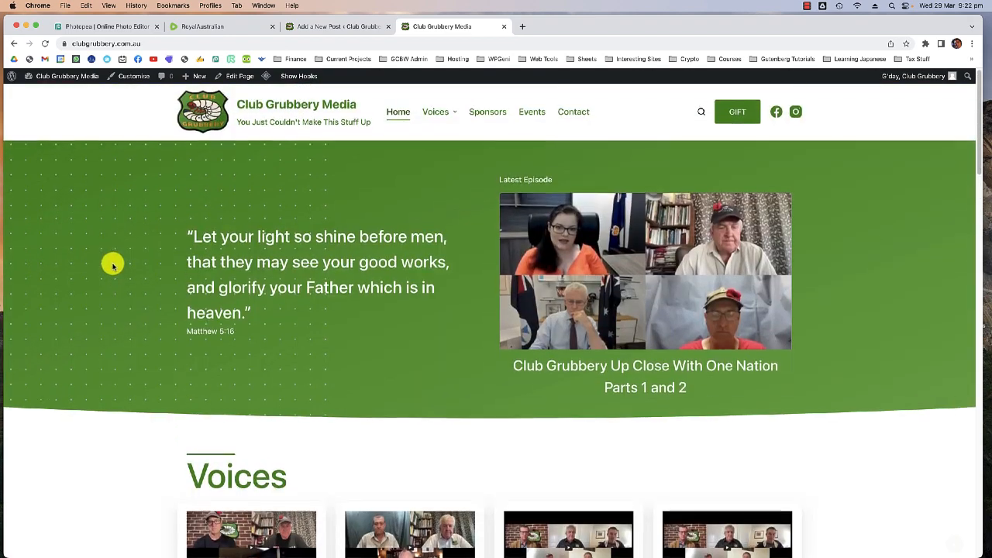